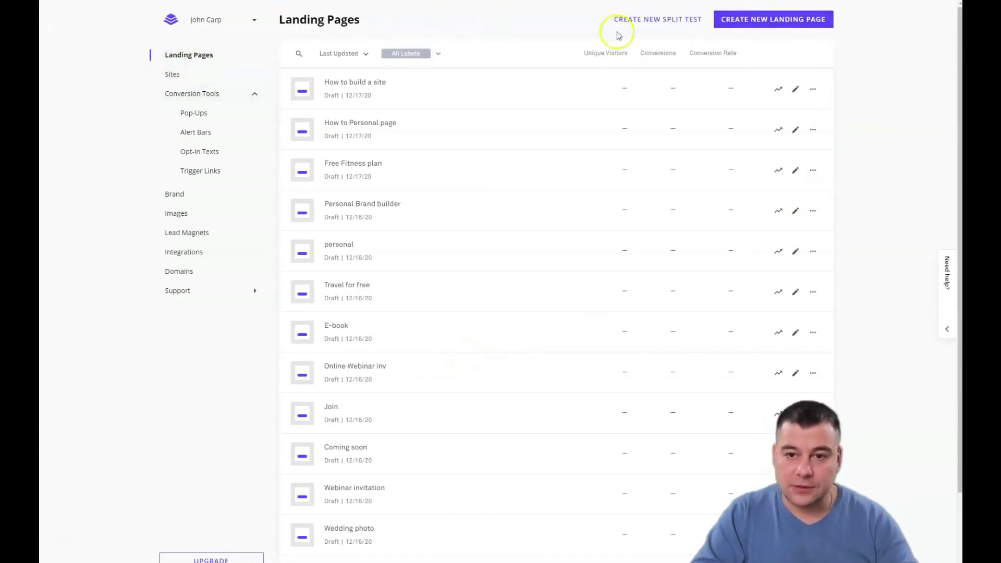
# Start a new landing page and look through the gallery of landing page templates.
pyautogui.click(743, 22)
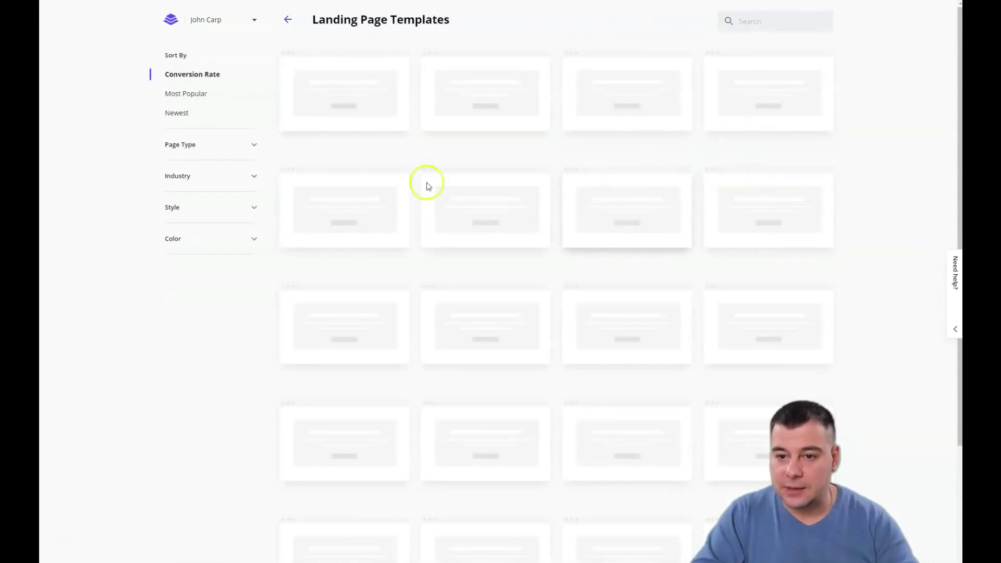
pyautogui.moveTo(484, 219)
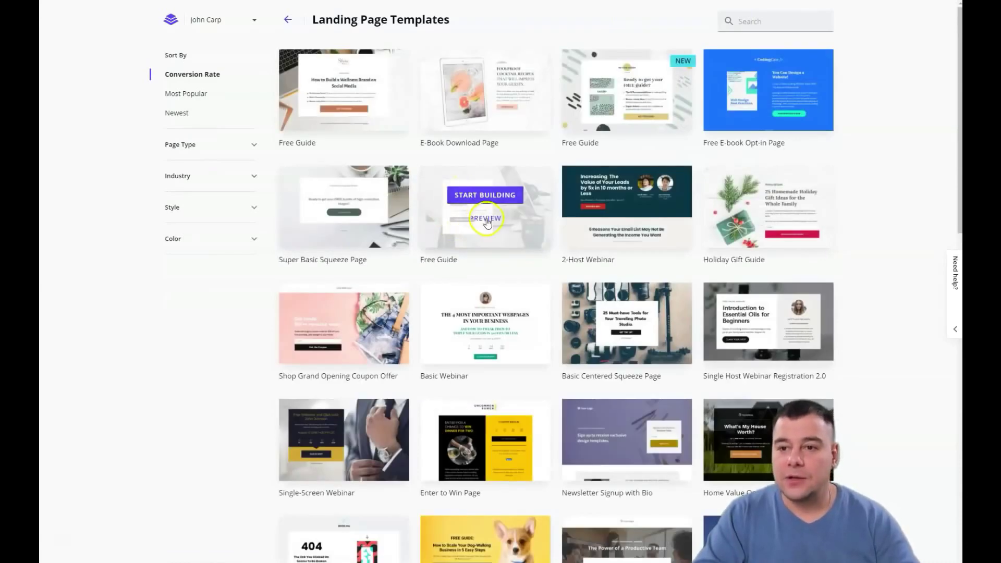
pyautogui.scroll(-15, 486, 225)
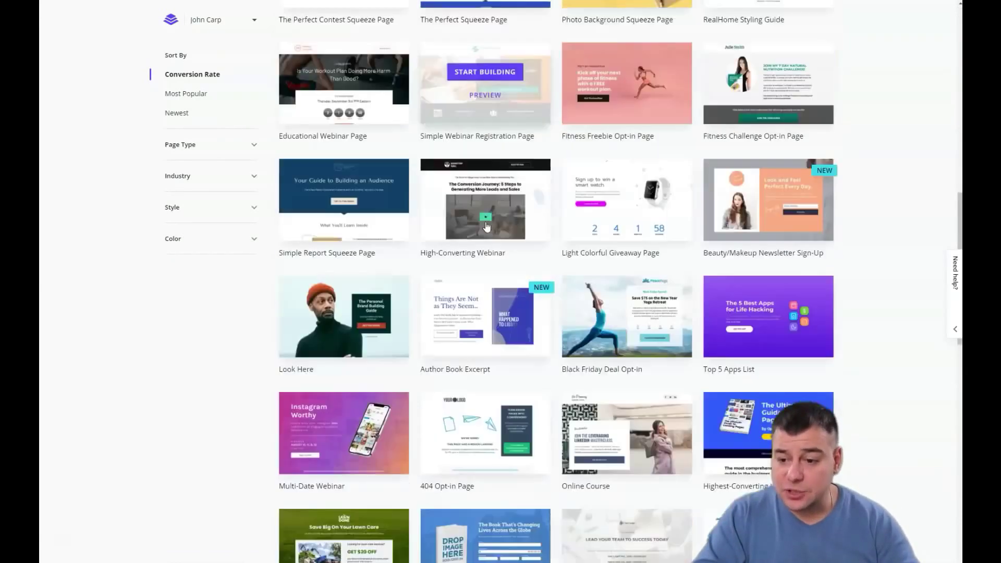
pyautogui.scroll(-7, 486, 226)
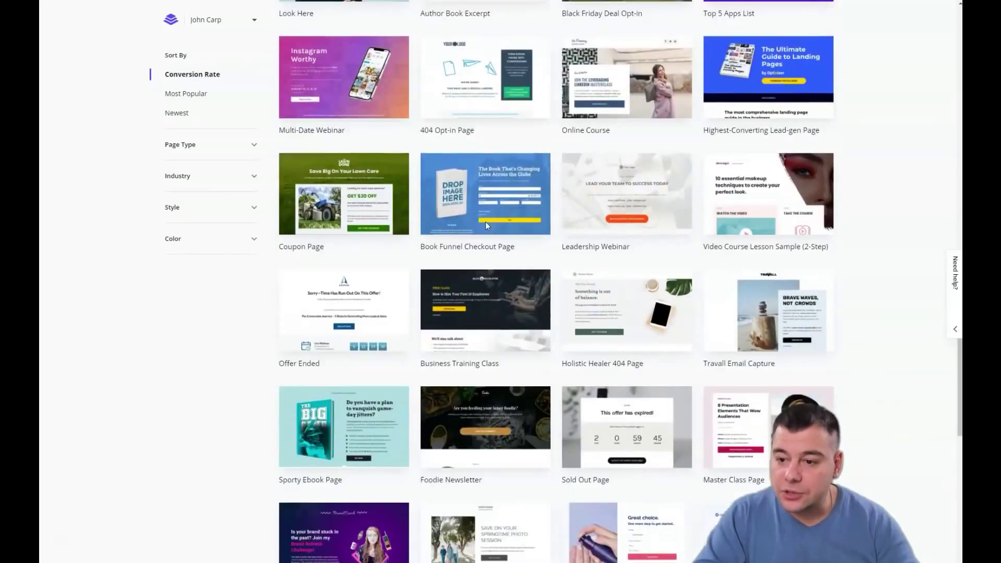
pyautogui.scroll(-12, 486, 226)
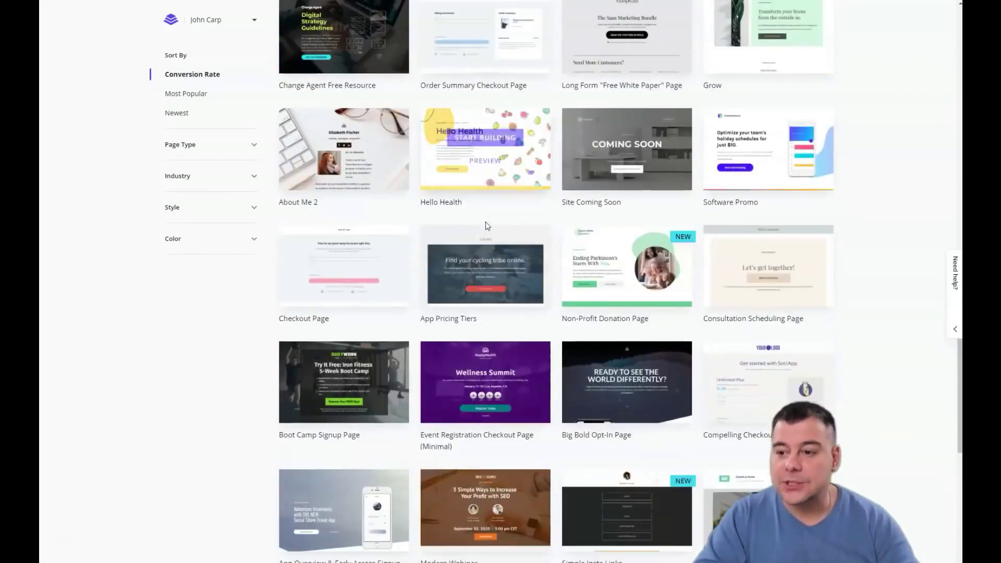
pyautogui.scroll(-9, 486, 226)
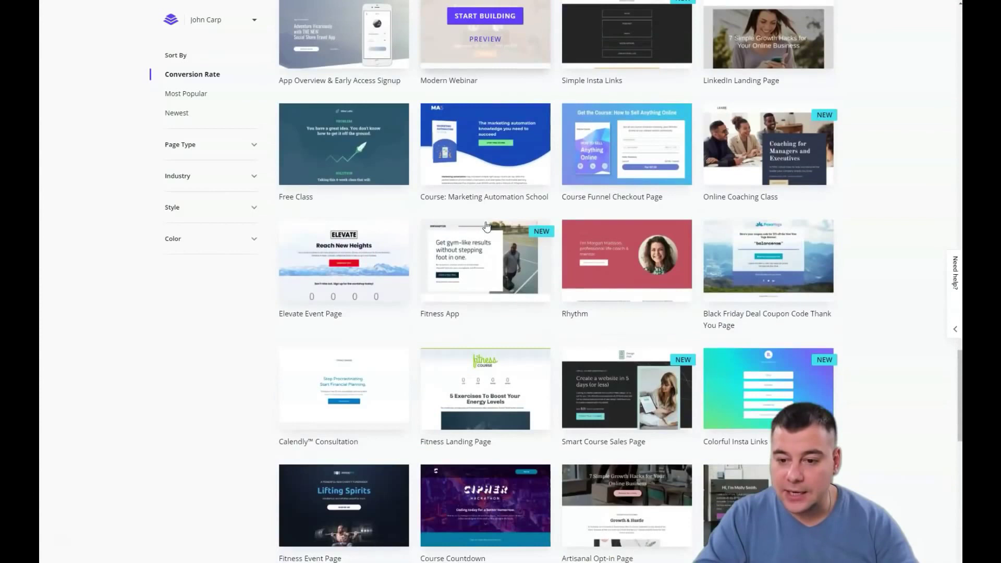
pyautogui.scroll(-7, 486, 225)
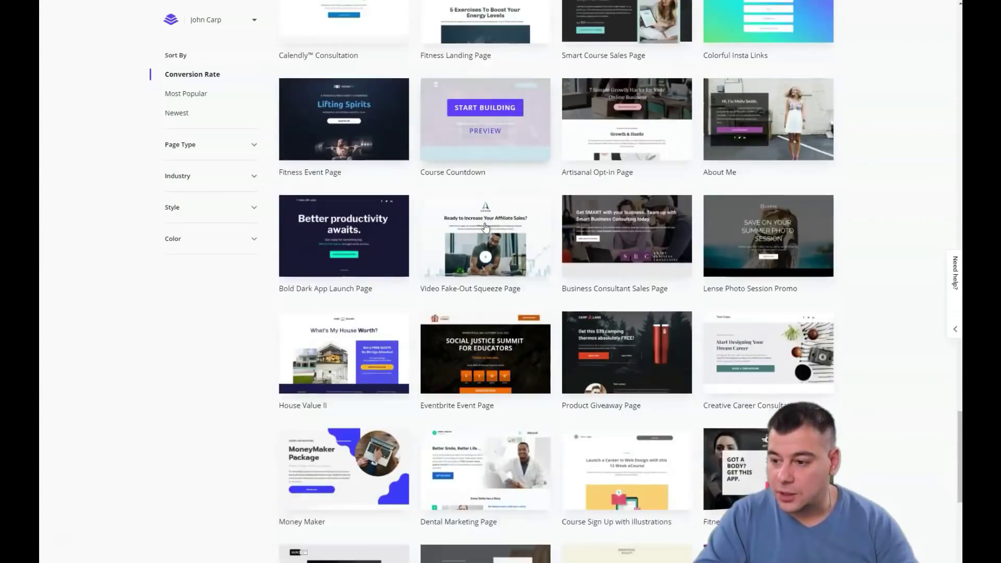
pyautogui.scroll(-5, 486, 227)
pyautogui.scroll(-6, 486, 227)
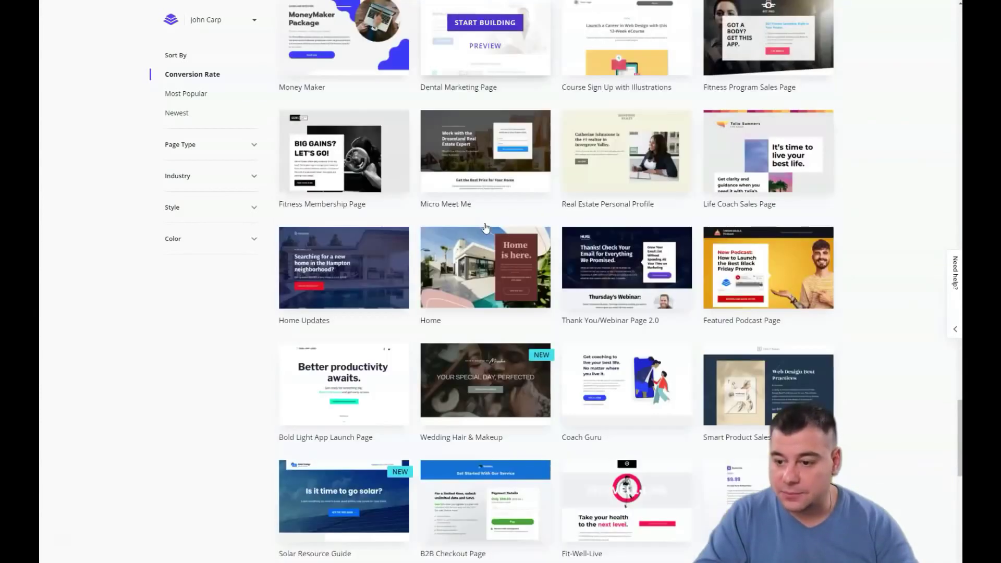
pyautogui.scroll(20, 484, 230)
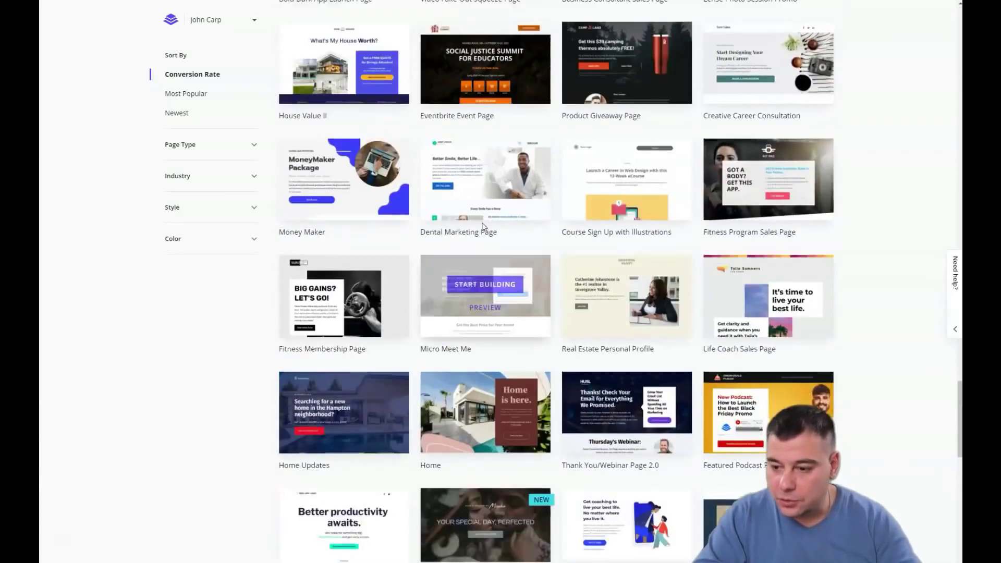
pyautogui.scroll(5, 484, 233)
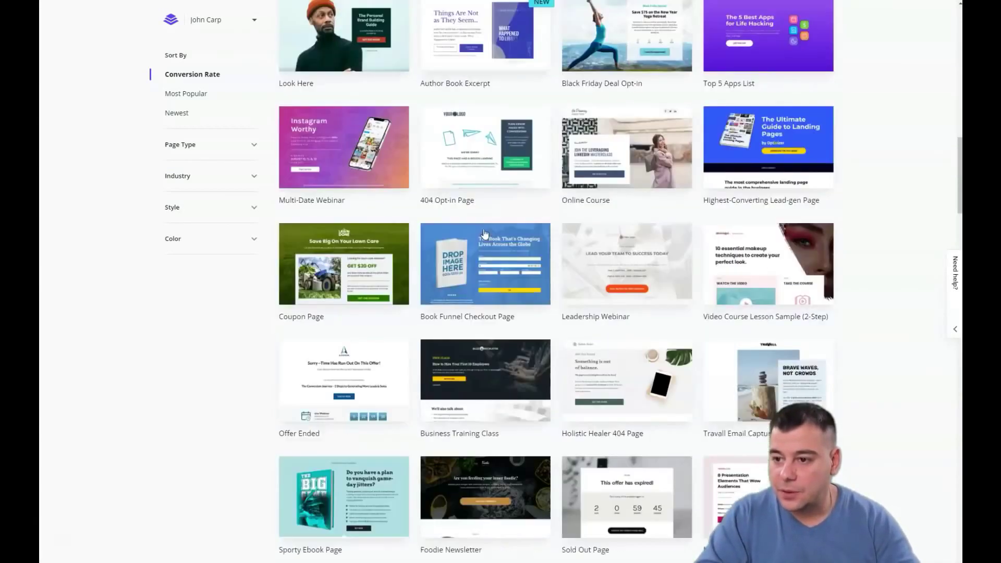
pyautogui.scroll(6, 484, 233)
pyautogui.scroll(3, 484, 233)
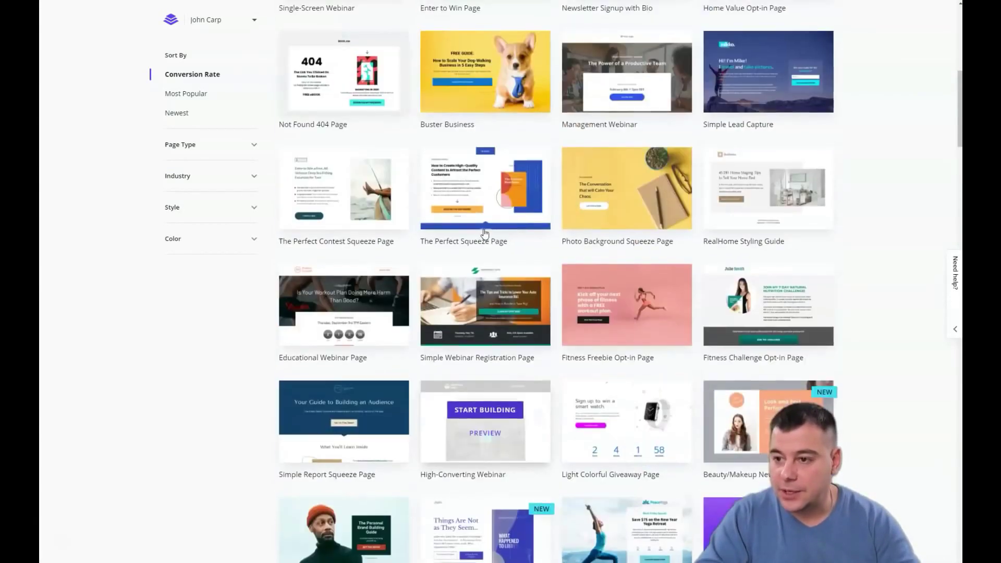
# Preview the Photo Background Squeeze Page template and examine its desktop layout from header to footer.
pyautogui.click(639, 202)
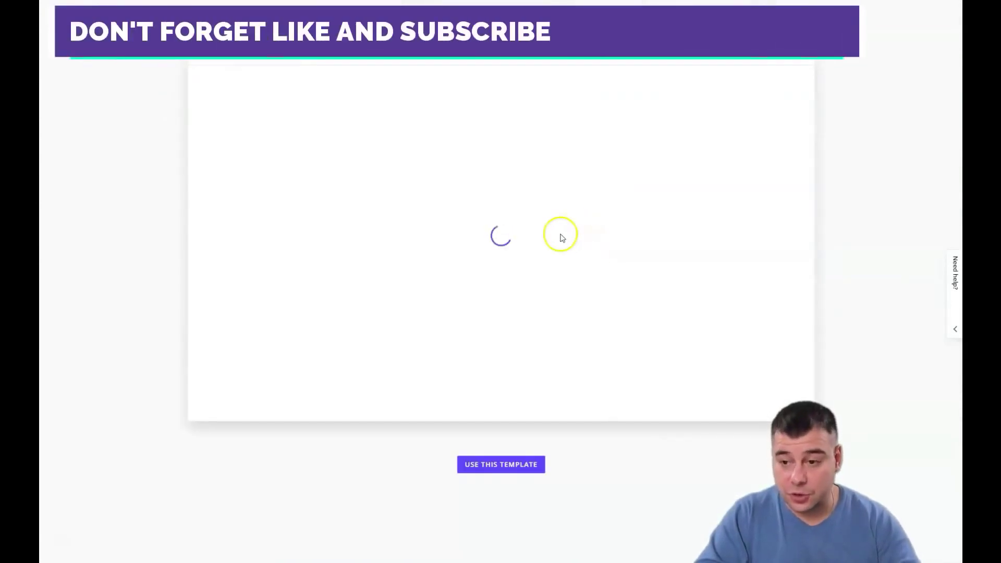
pyautogui.scroll(-1, 540, 218)
pyautogui.scroll(-1, 538, 214)
pyautogui.scroll(2, 538, 214)
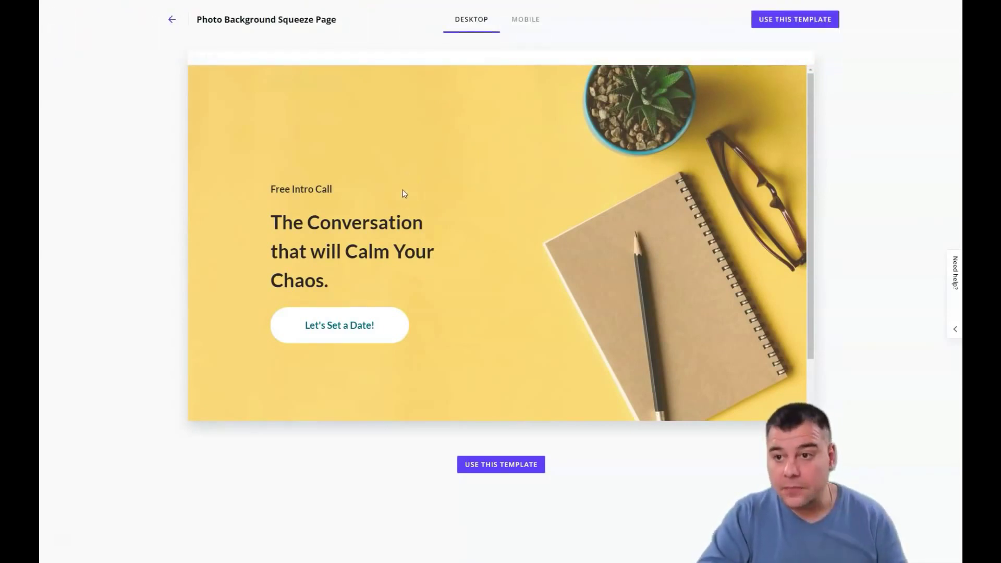
pyautogui.scroll(-1, 404, 194)
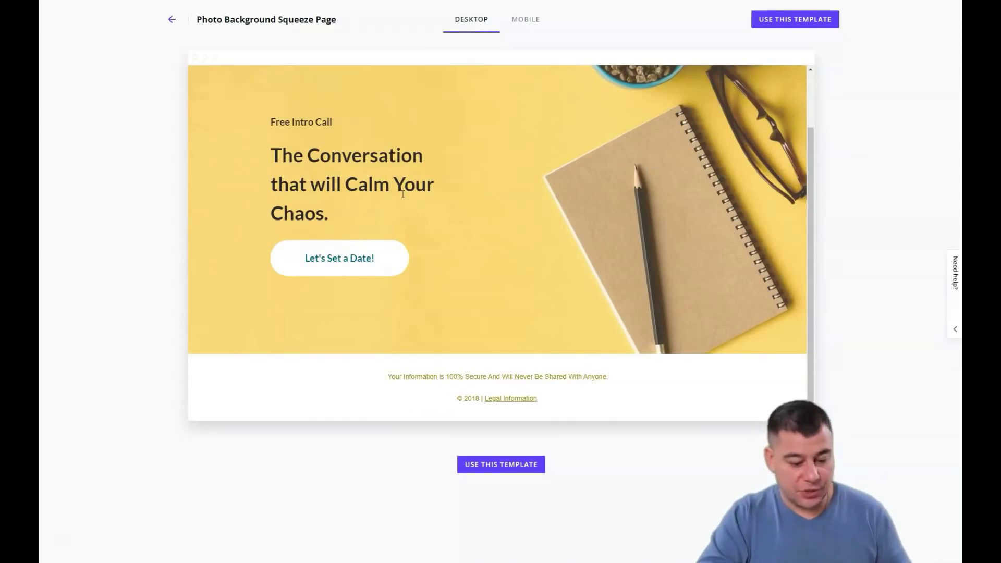
pyautogui.scroll(1, 401, 191)
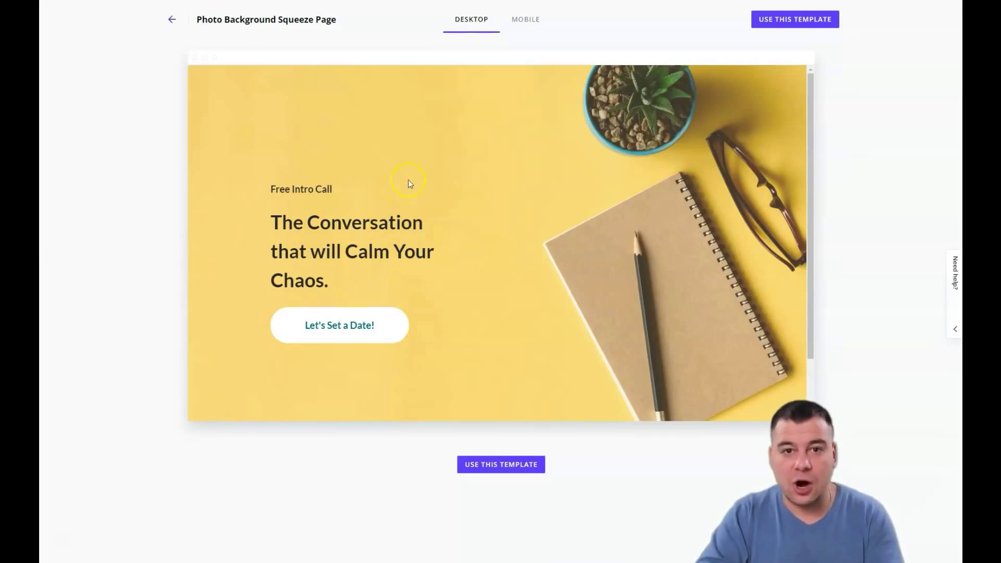
pyautogui.scroll(-1, 452, 206)
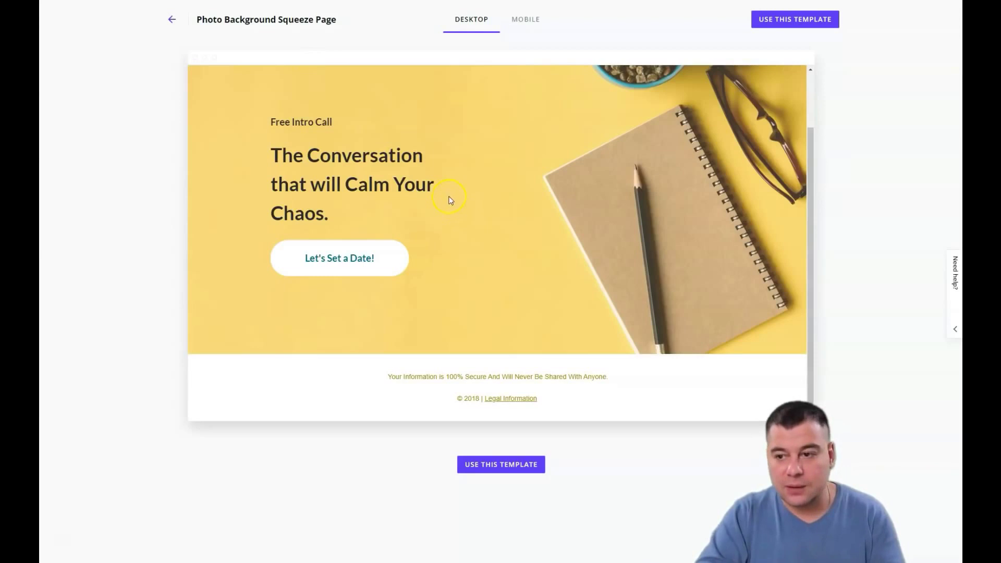
pyautogui.scroll(1, 461, 205)
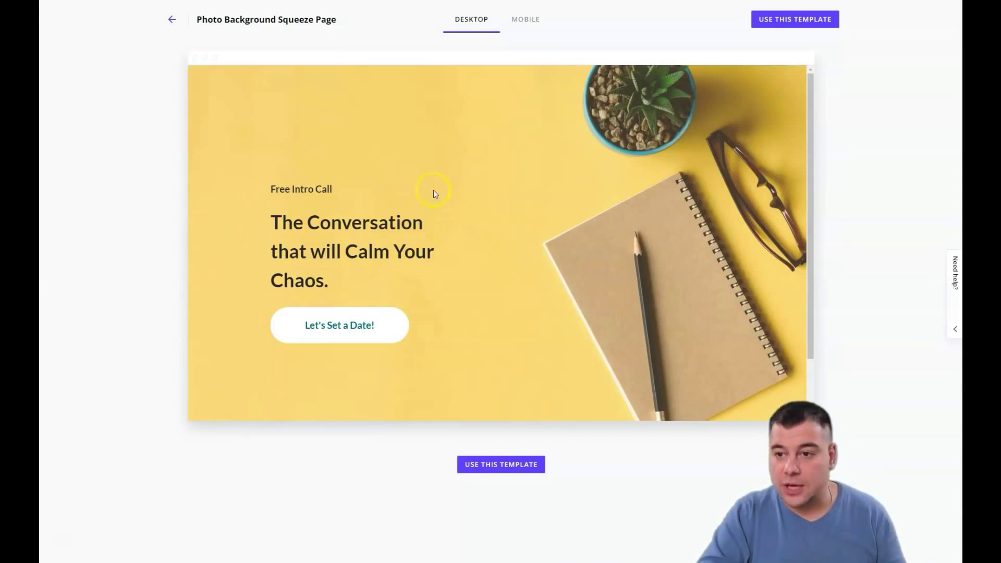
# Use the Photo Background Squeeze Page template and name the new page "How to sell a house".
pyautogui.click(776, 20)
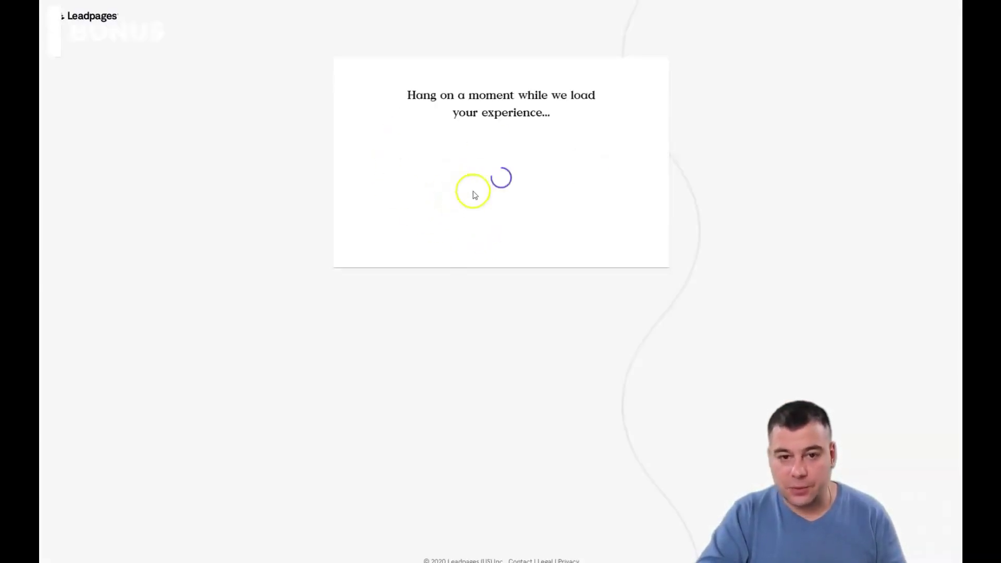
pyautogui.write('How to sell a house')
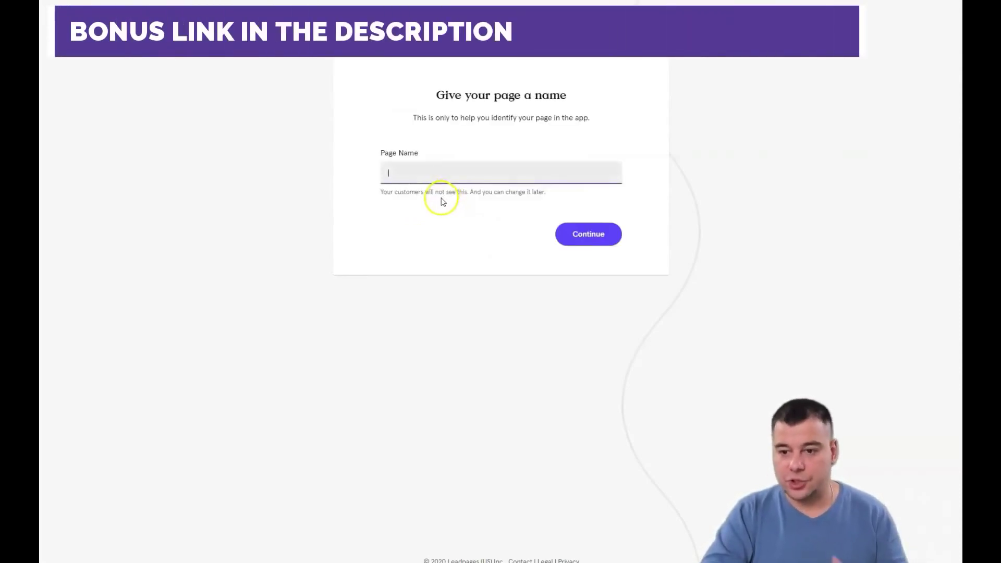
pyautogui.click(588, 239)
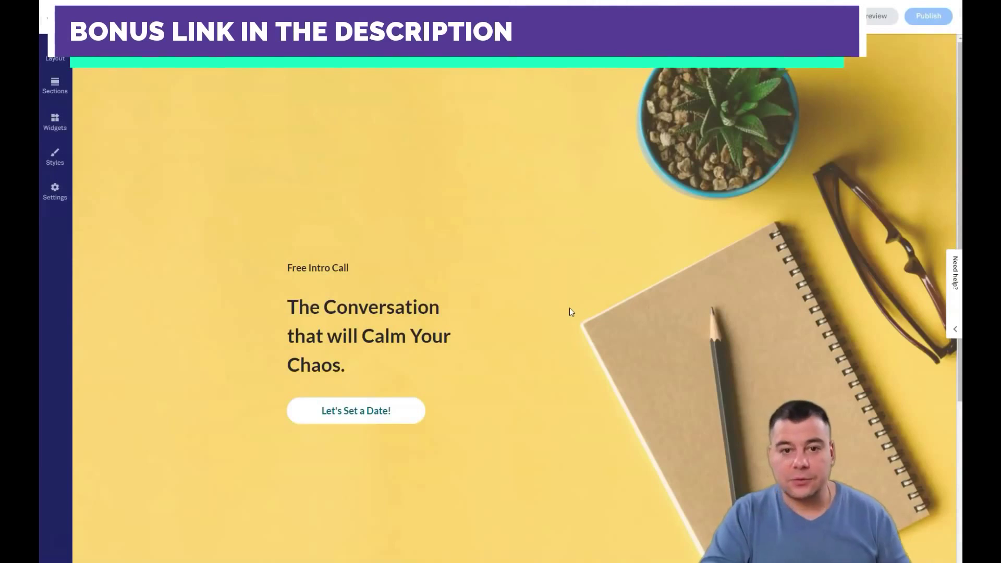
# Rename the page's Main Content section to "Main Content 1" in the page layout and save the name.
pyautogui.scroll(-5, 443, 208)
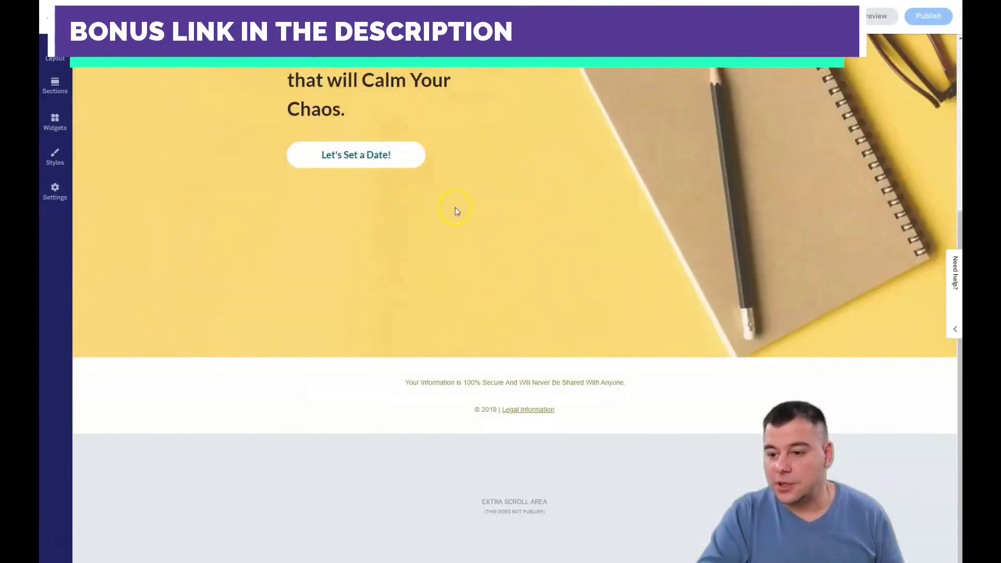
pyautogui.scroll(5, 456, 211)
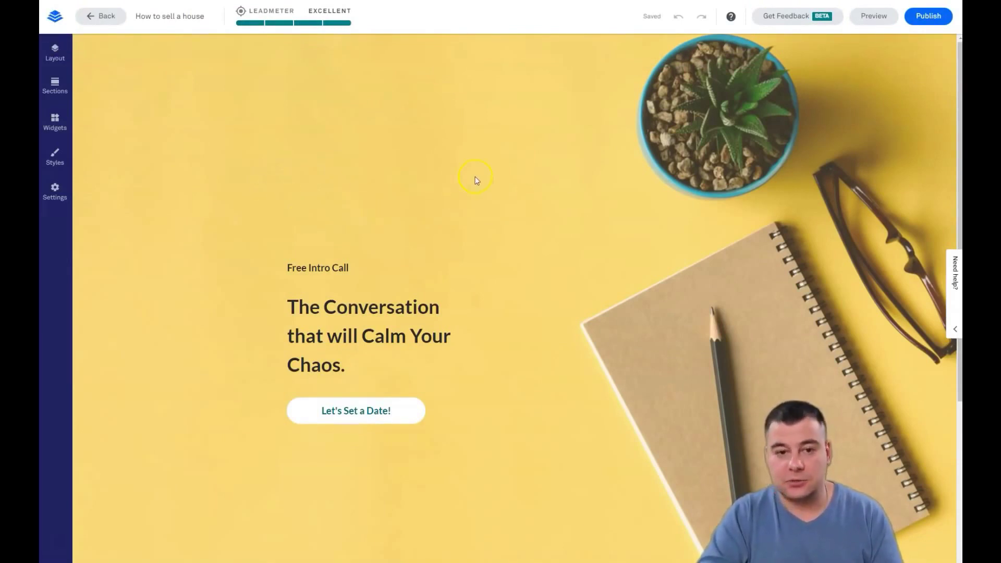
pyautogui.click(55, 52)
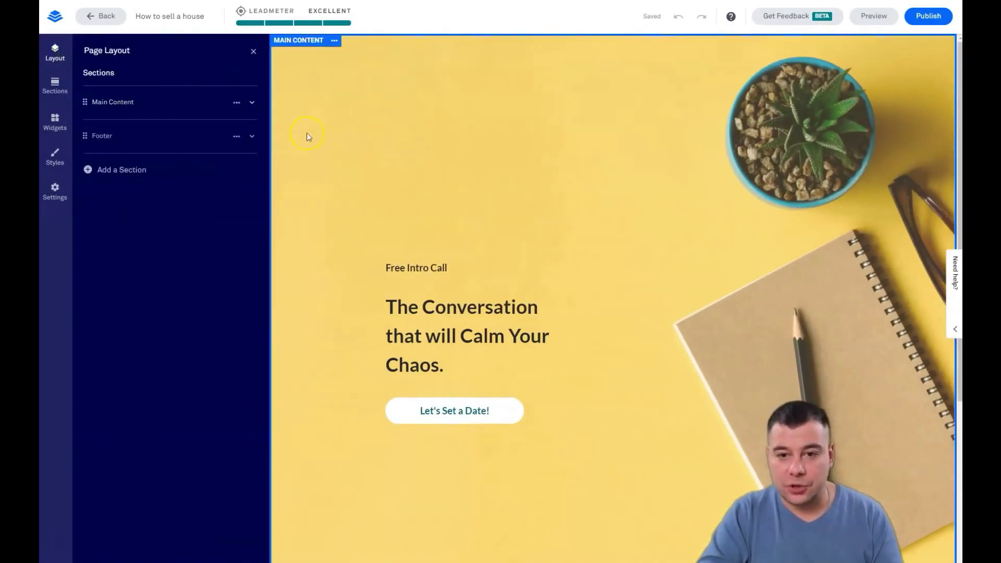
pyautogui.click(56, 58)
pyautogui.click(53, 58)
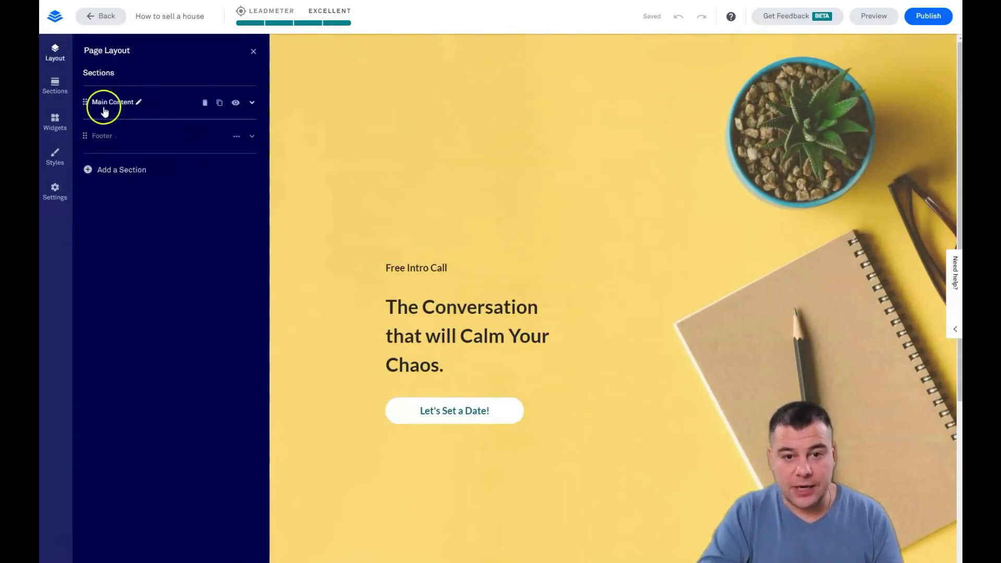
pyautogui.click(139, 102)
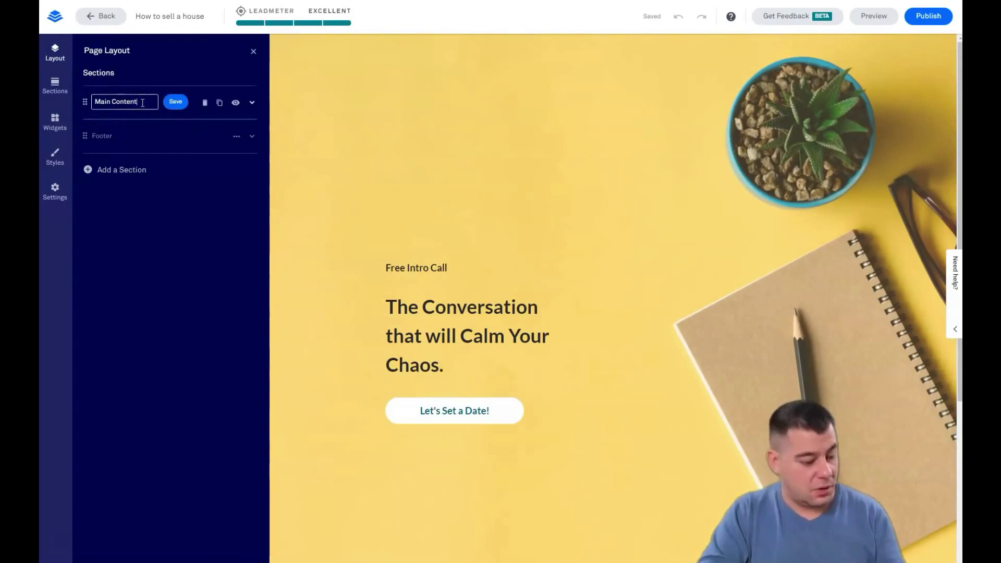
pyautogui.write('1')
pyautogui.click(174, 105)
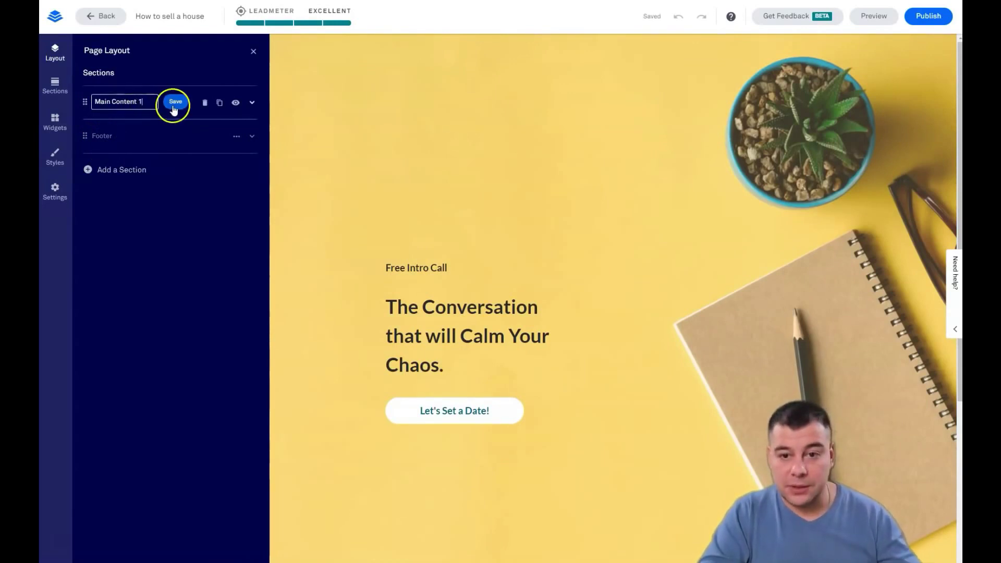
# Examine the items nested in the Main Content 1 section, including its content and spacer, and close the page layout.
pyautogui.click(252, 103)
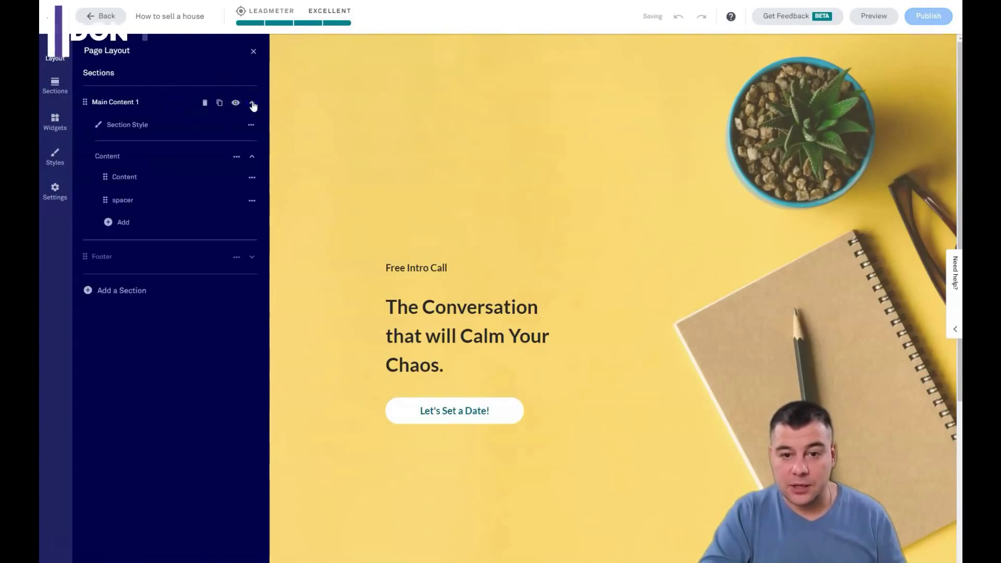
pyautogui.click(134, 177)
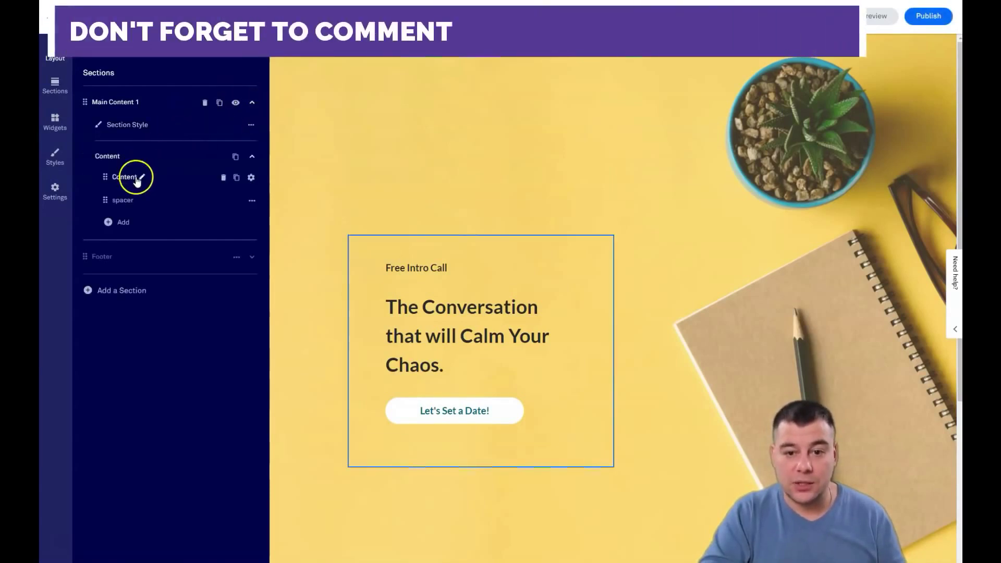
pyautogui.click(119, 203)
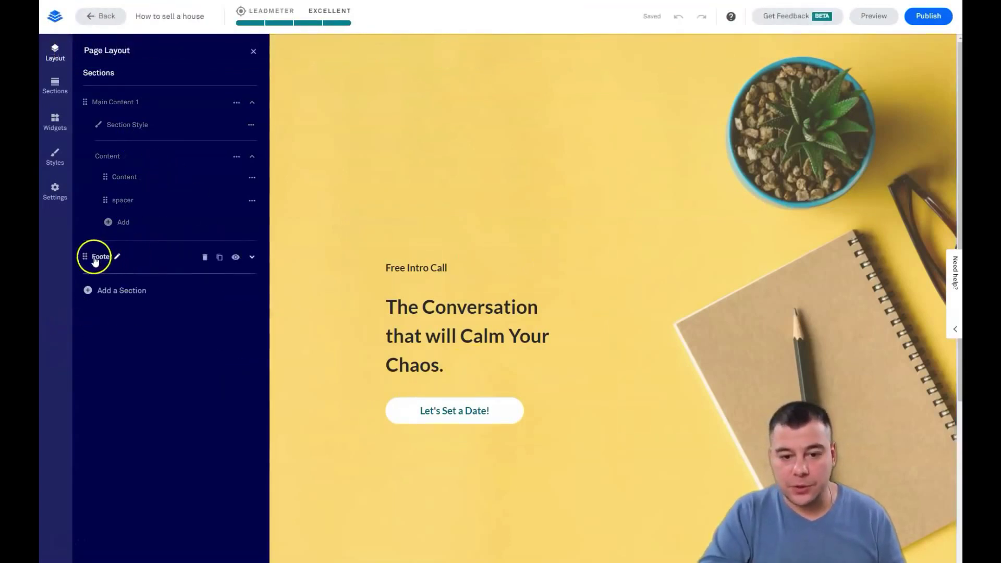
pyautogui.click(251, 103)
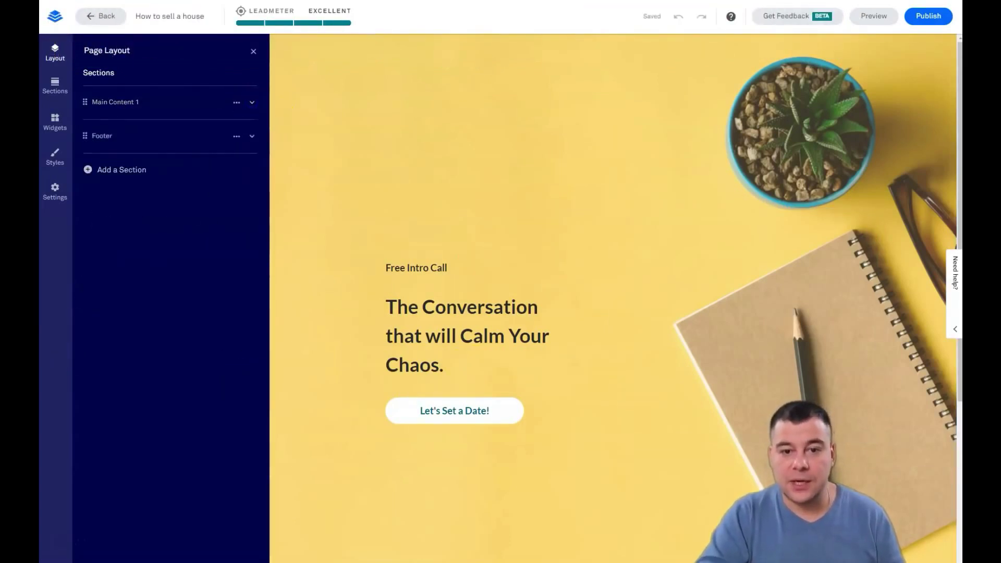
pyautogui.click(254, 52)
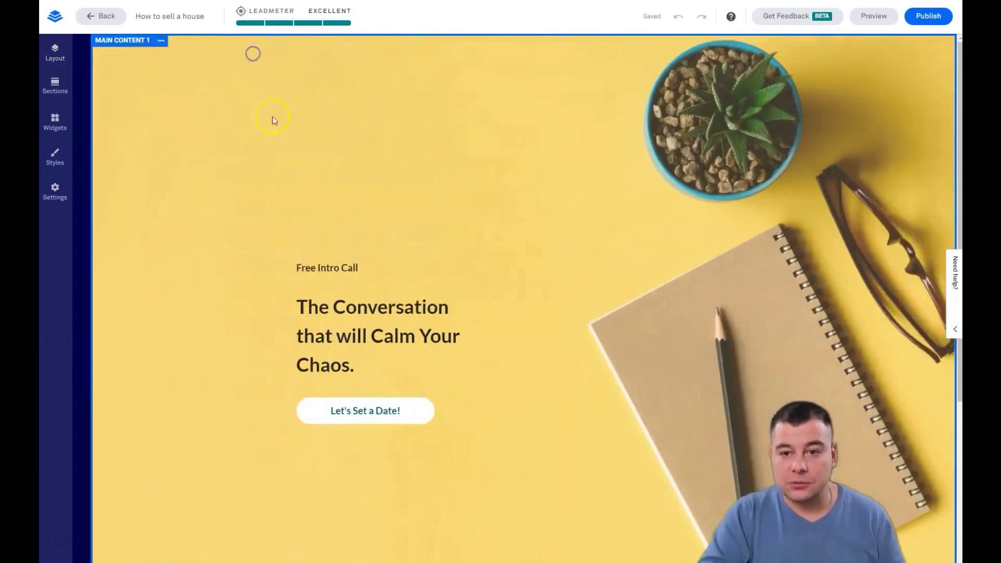
# Open the section settings of Main Content 1 for editing.
pyautogui.scroll(-5, 517, 198)
pyautogui.scroll(5, 514, 212)
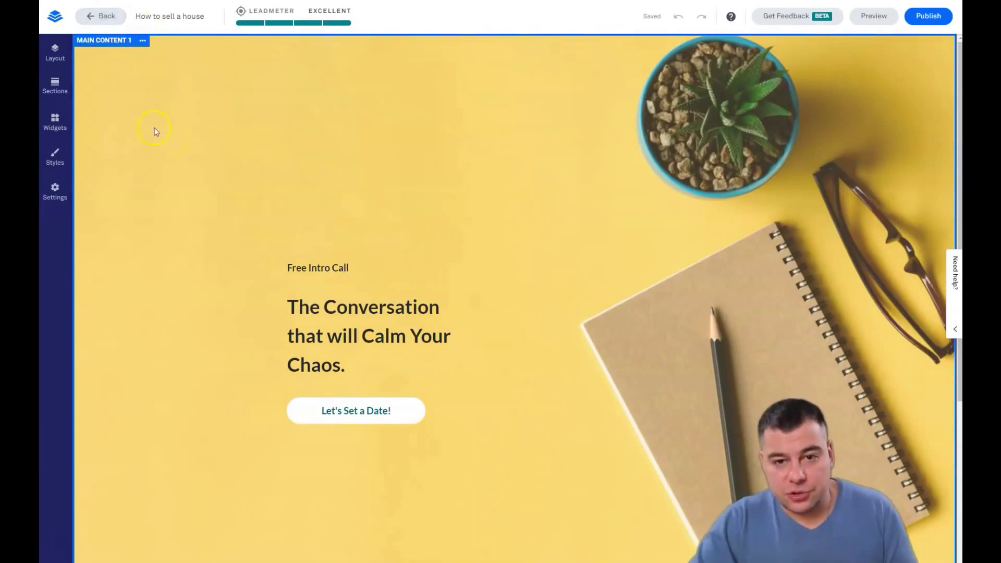
pyautogui.click(142, 40)
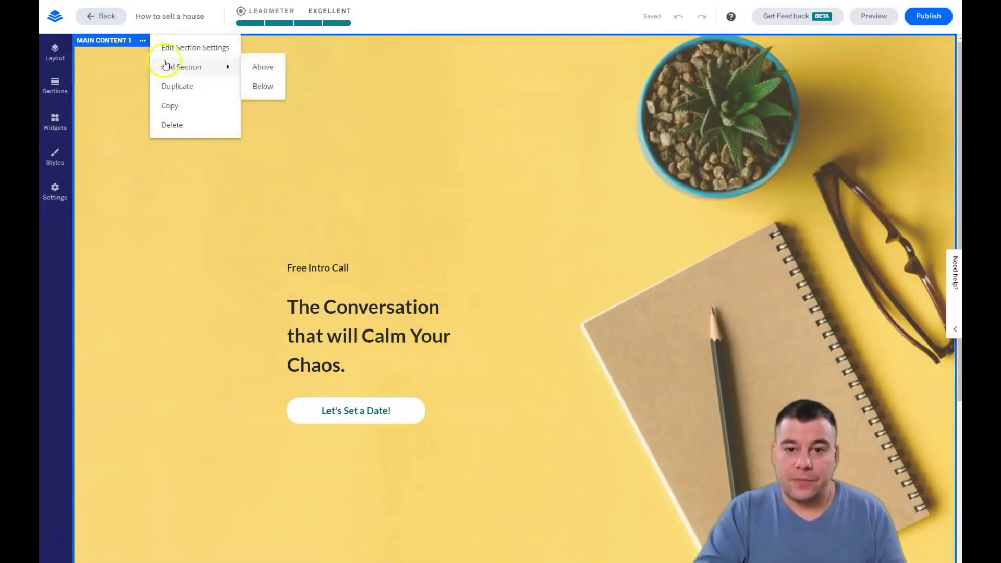
pyautogui.click(184, 48)
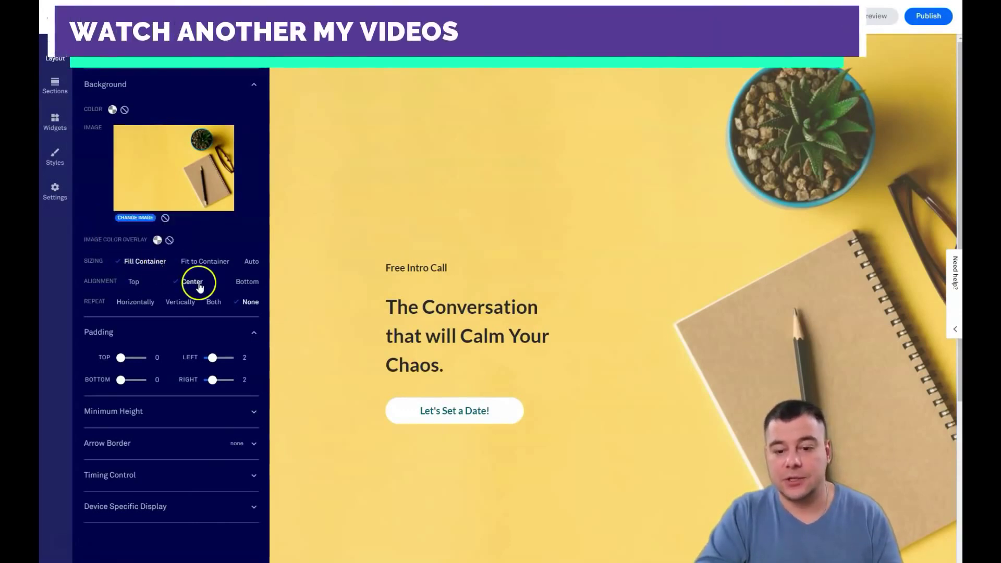
# Replace the section's background image with the Hillside Modern House pool picture from the uploaded images.
pyautogui.click(134, 219)
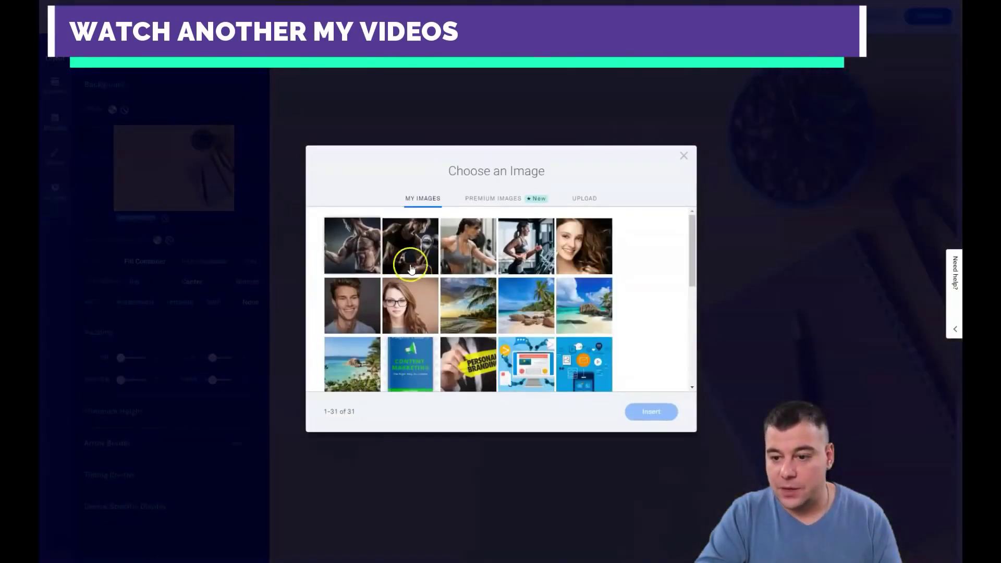
pyautogui.scroll(-3, 469, 266)
pyautogui.scroll(-2, 490, 271)
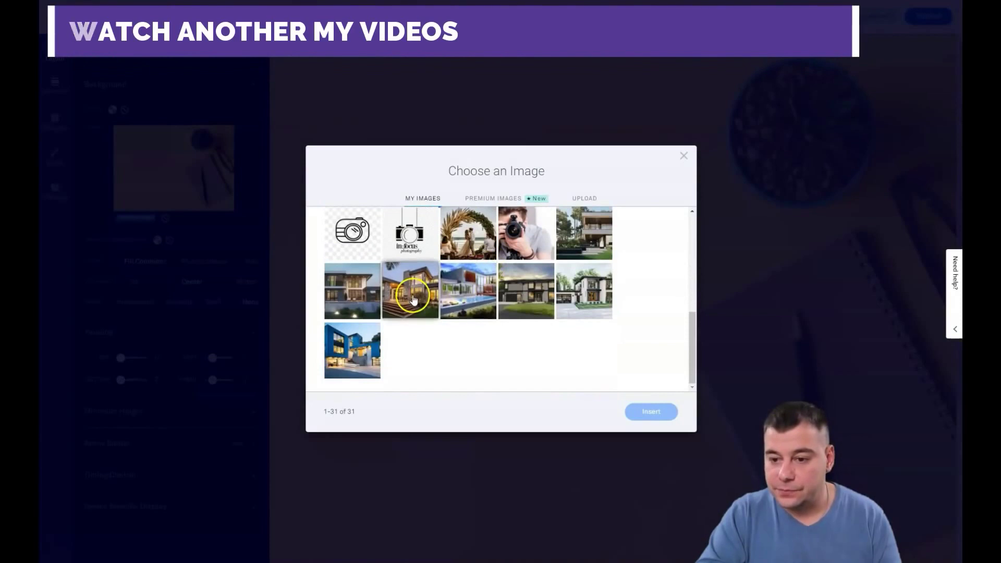
pyautogui.click(457, 292)
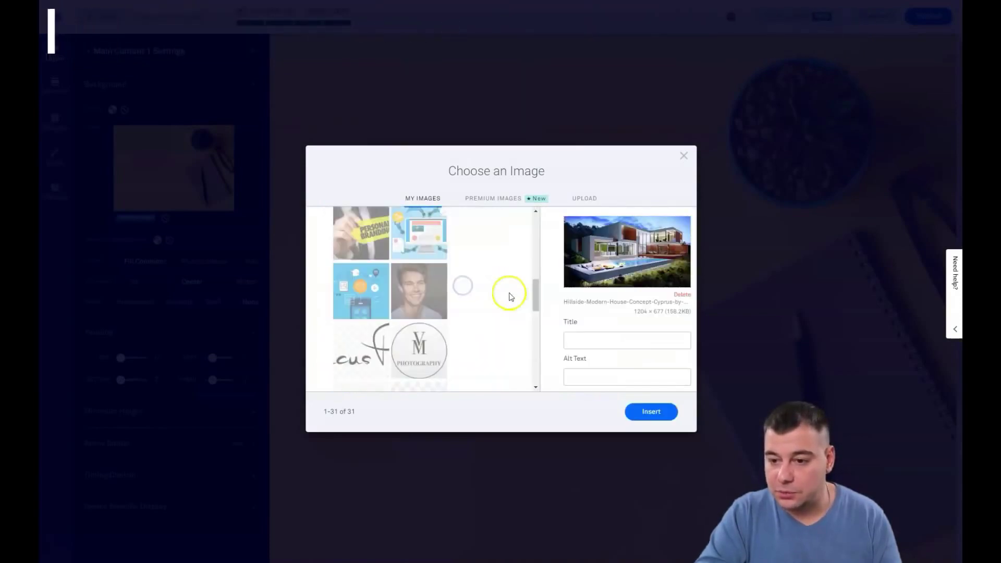
pyautogui.click(647, 411)
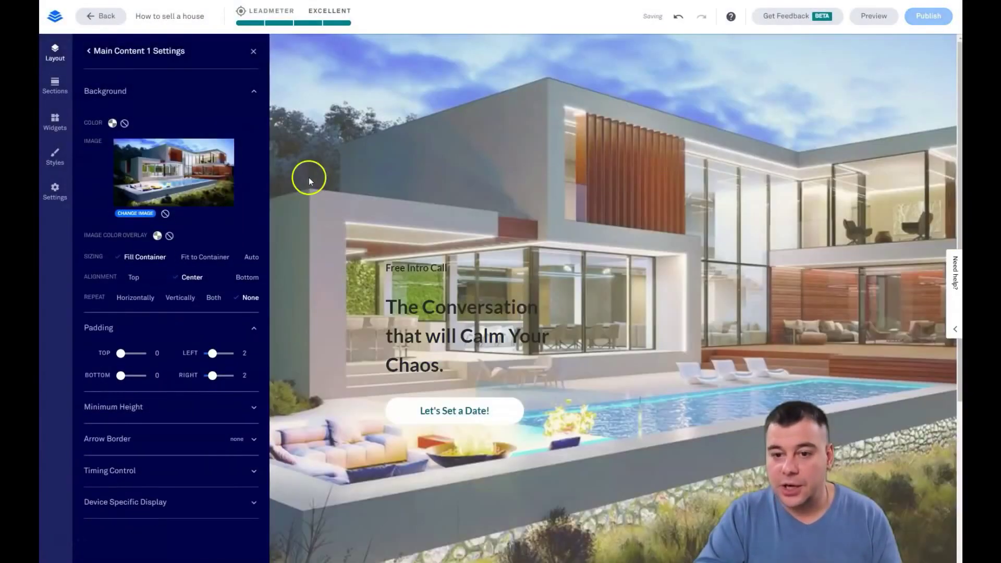
# Change the section's background image to the uploaded picture of the white two-storey house with garage and orange door, and close the settings.
pyautogui.moveTo(618, 333)
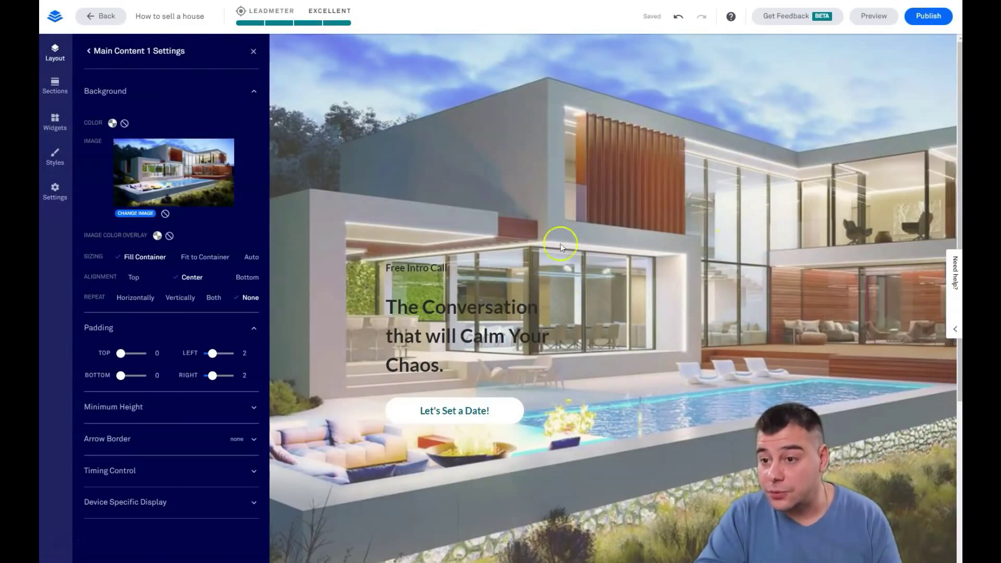
pyautogui.click(142, 213)
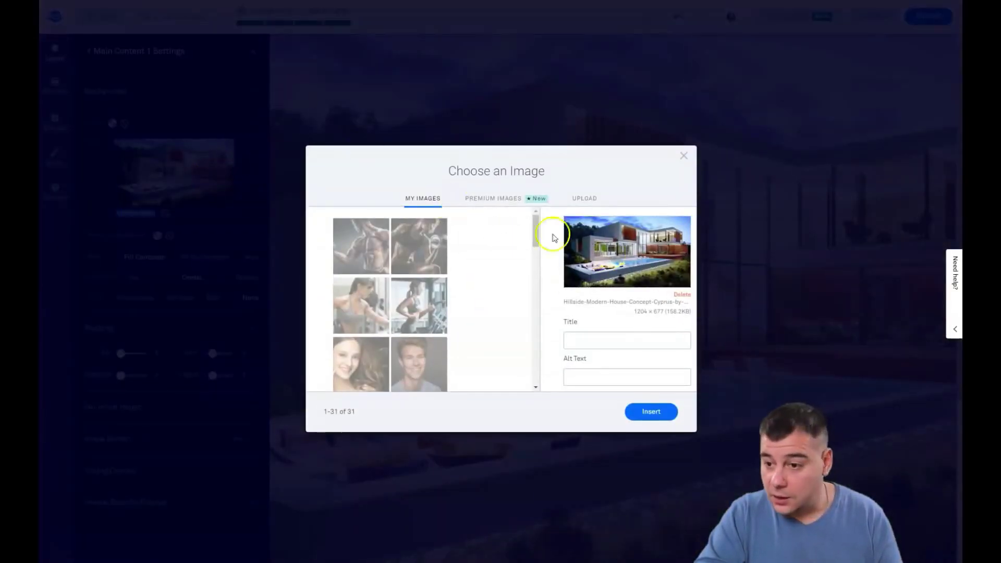
pyautogui.scroll(-8, 438, 297)
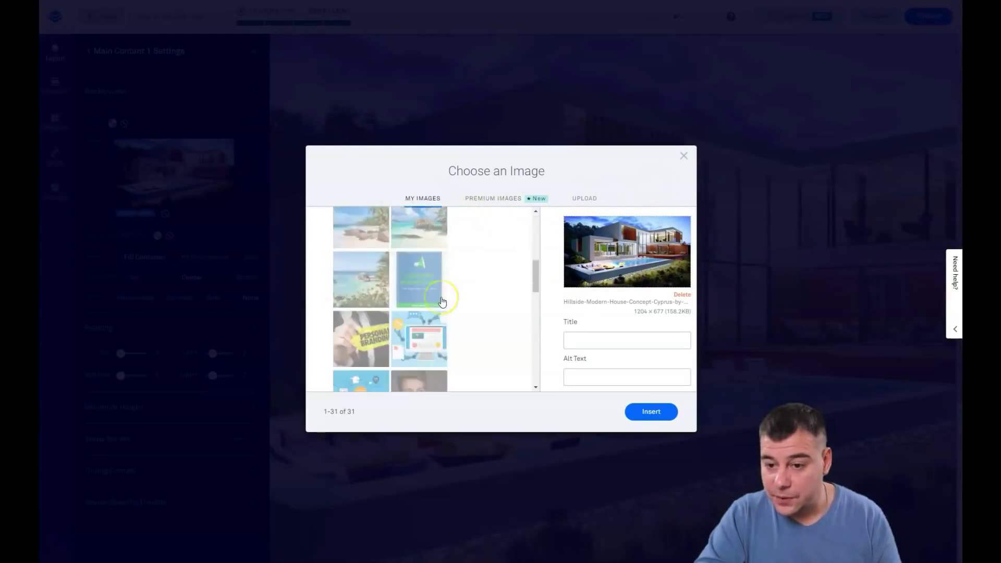
pyautogui.scroll(-5, 443, 301)
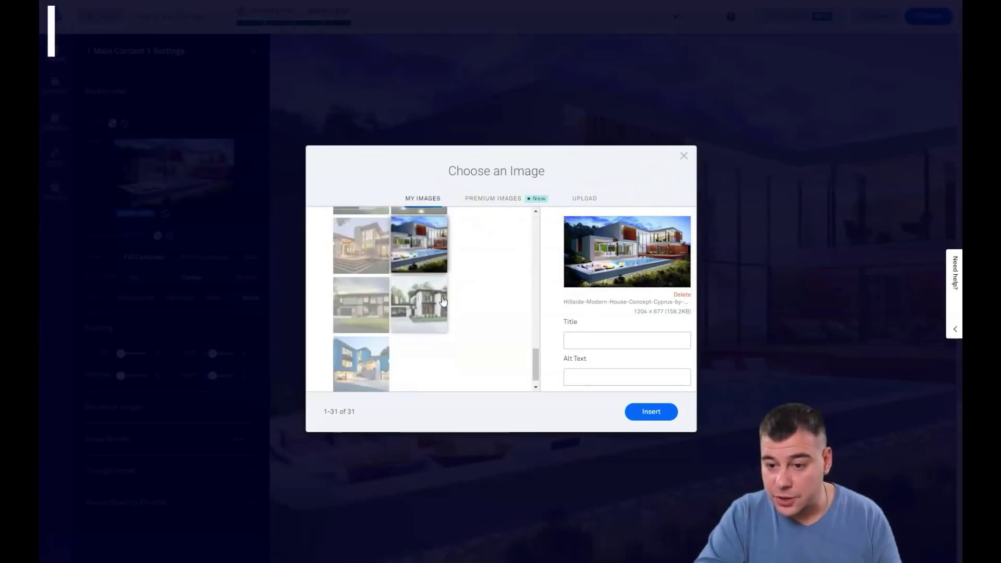
pyautogui.click(409, 304)
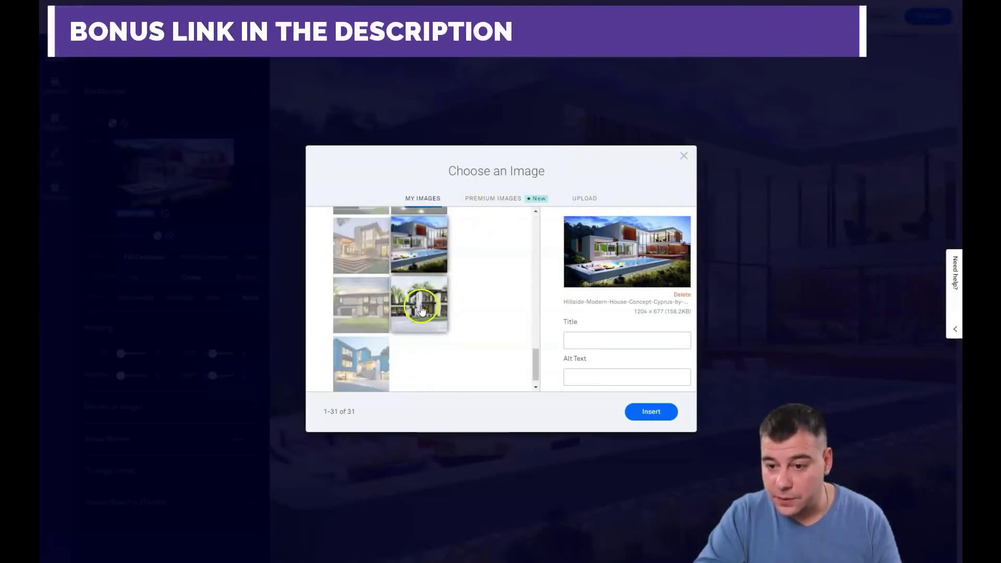
pyautogui.click(654, 411)
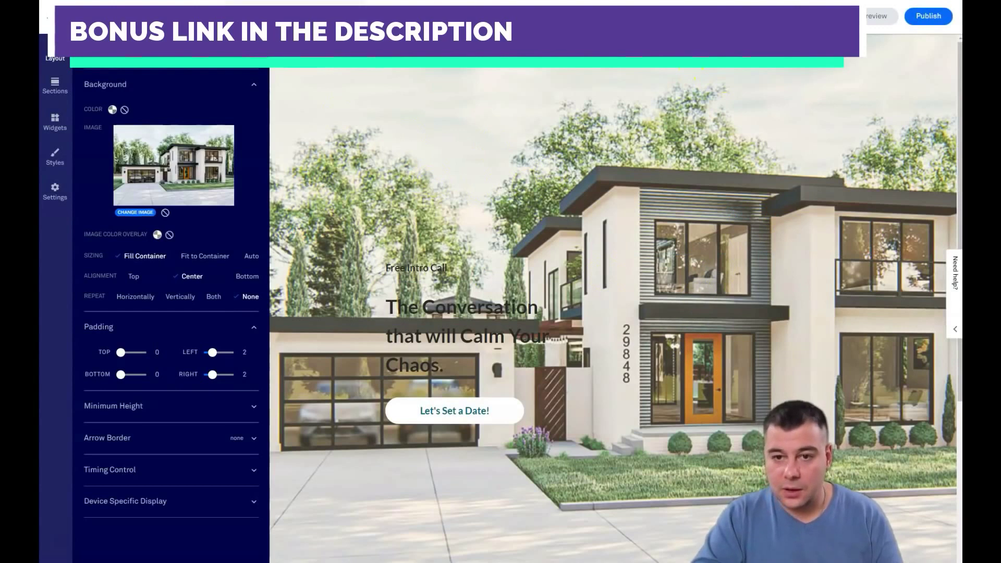
pyautogui.click(408, 138)
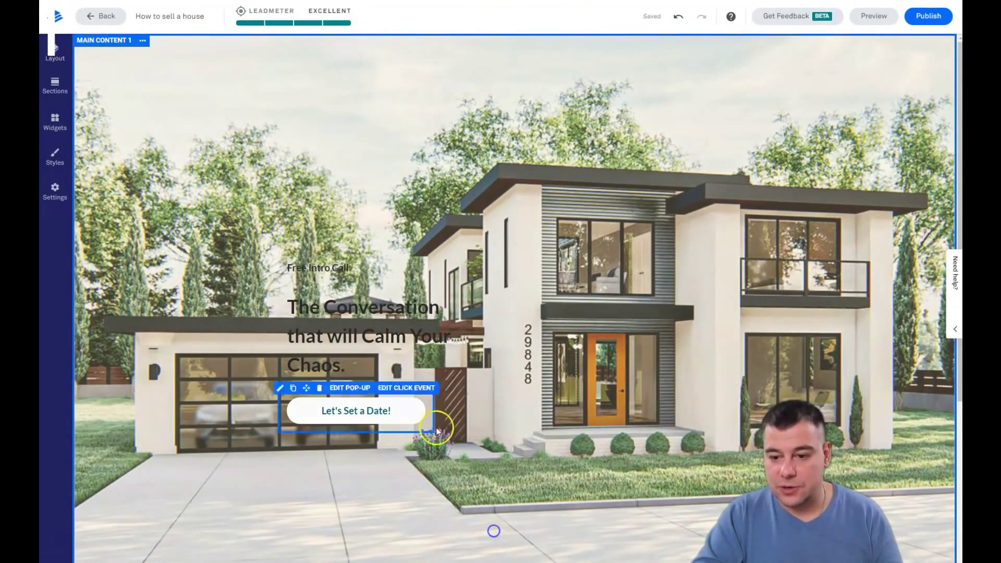
# Add a custom image color overlay of FAFAF9 at 55 opacity to the Main Content 1 background and close the settings.
pyautogui.click(143, 41)
pyautogui.click(203, 56)
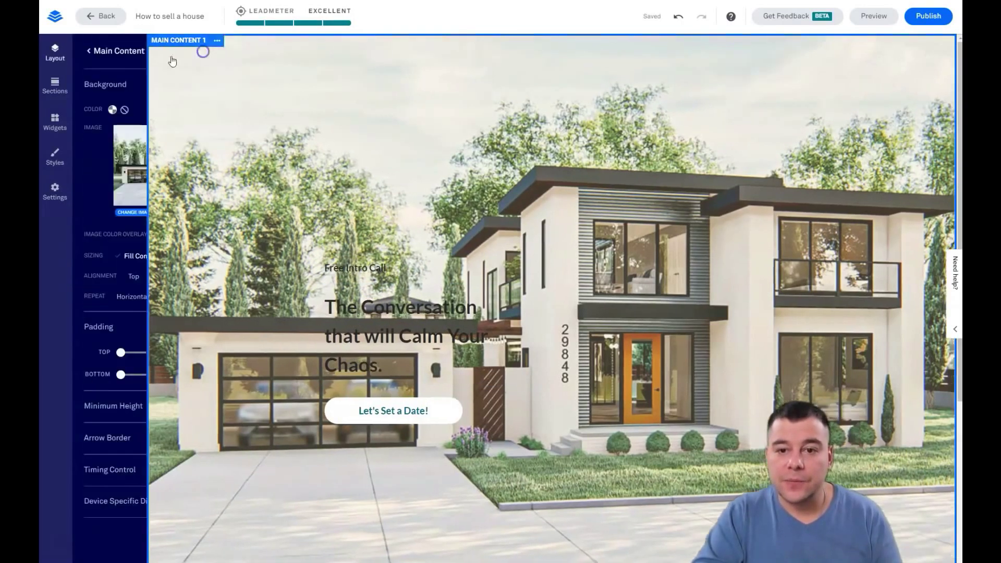
pyautogui.click(157, 235)
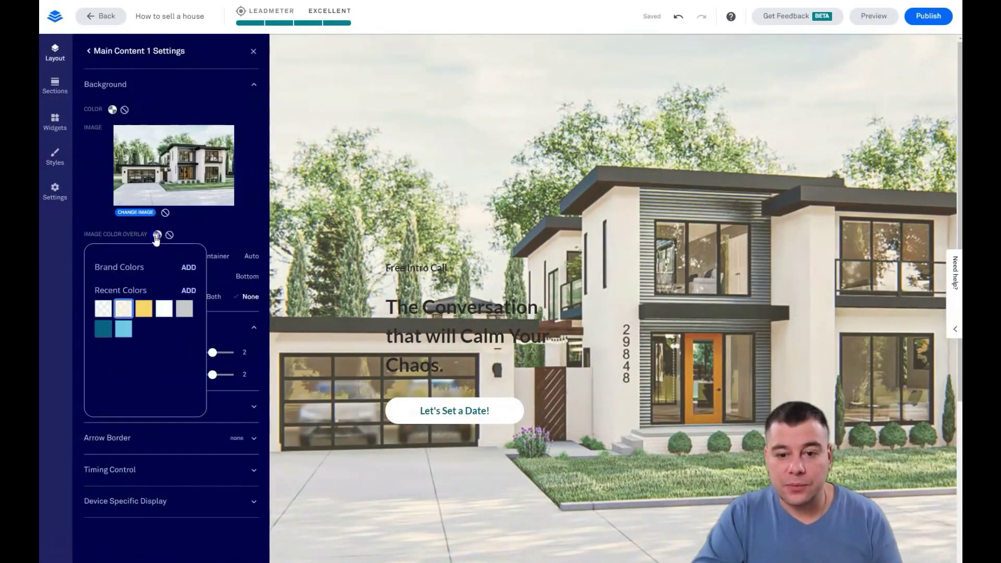
pyautogui.click(189, 291)
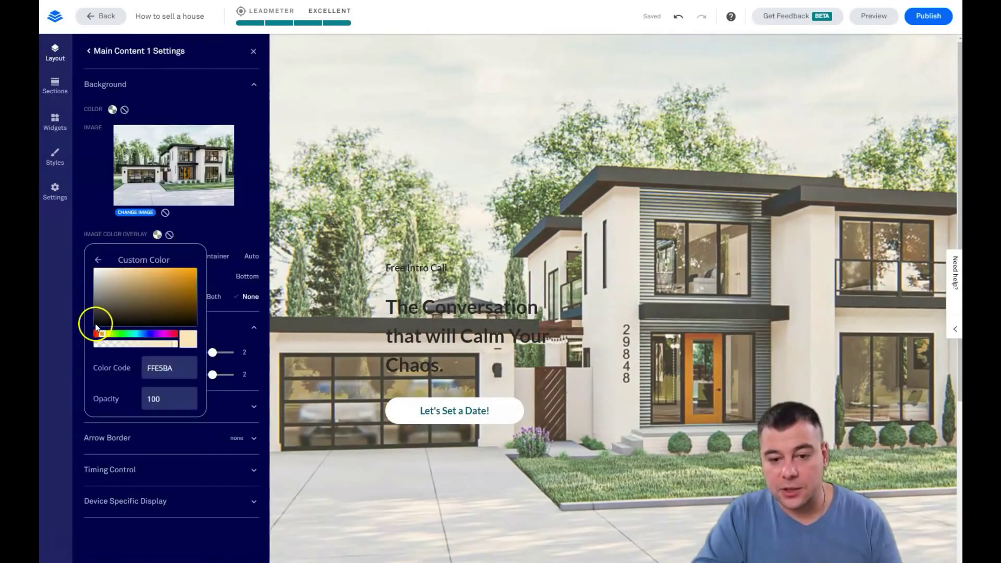
pyautogui.click(94, 269)
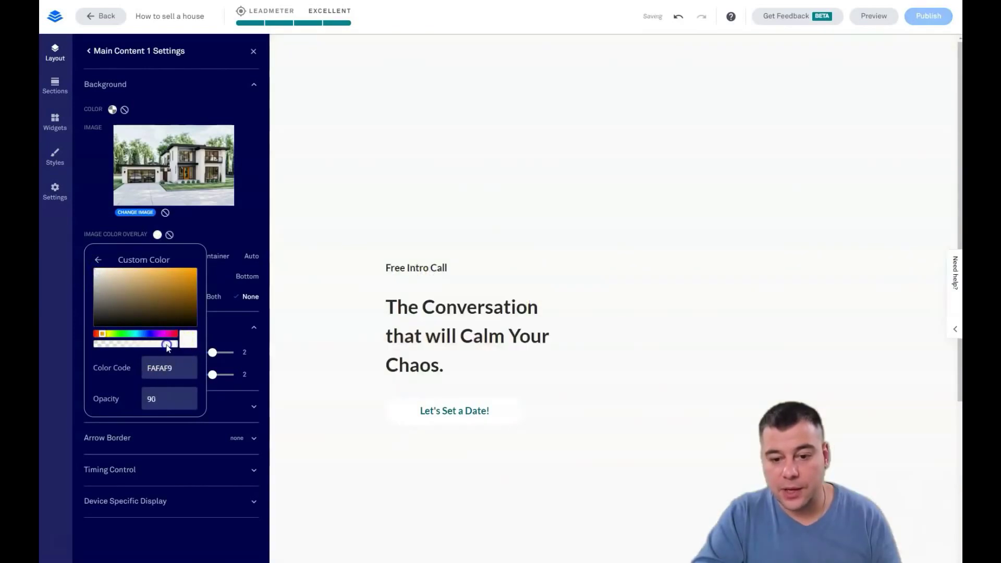
pyautogui.click(140, 345)
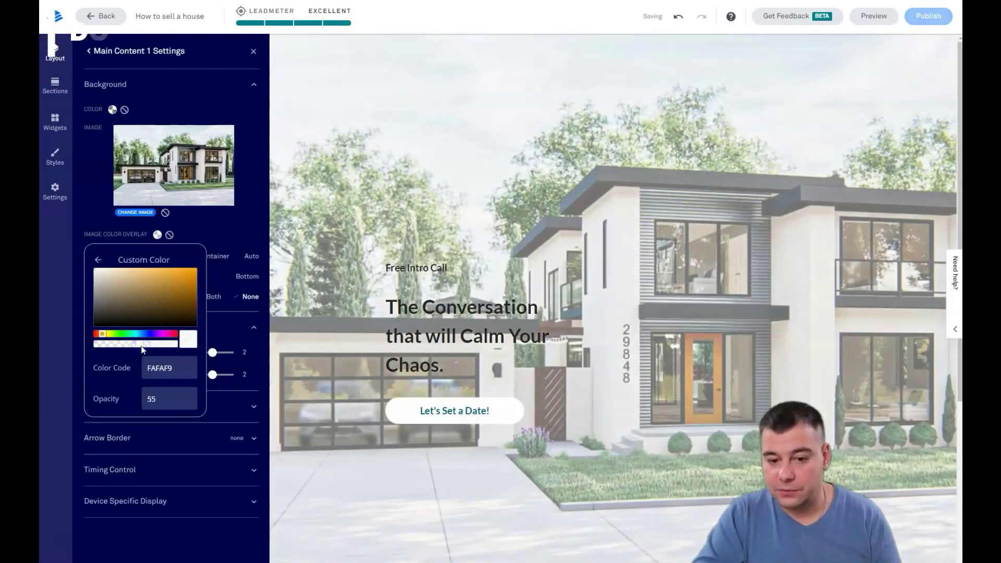
pyautogui.click(614, 224)
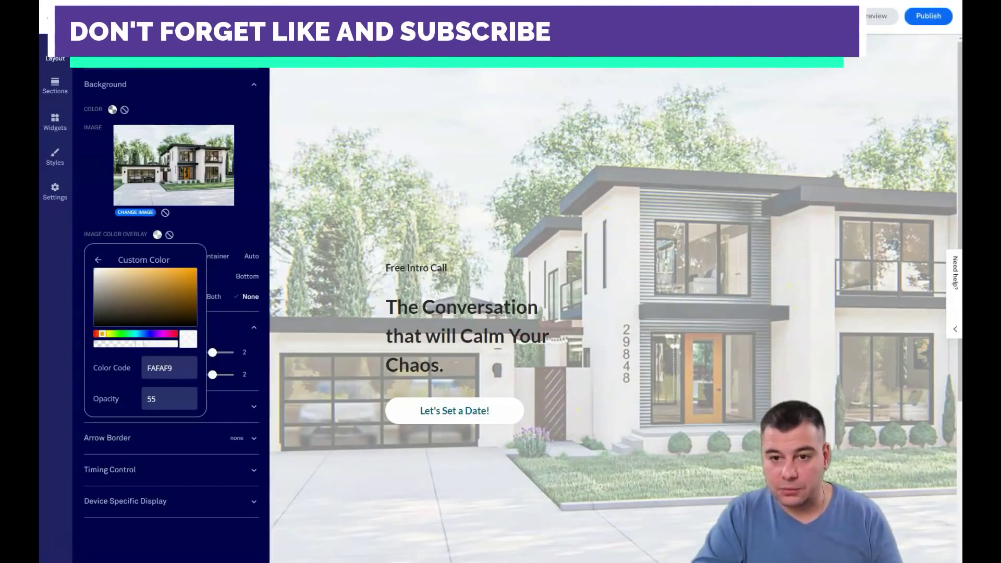
pyautogui.click(254, 61)
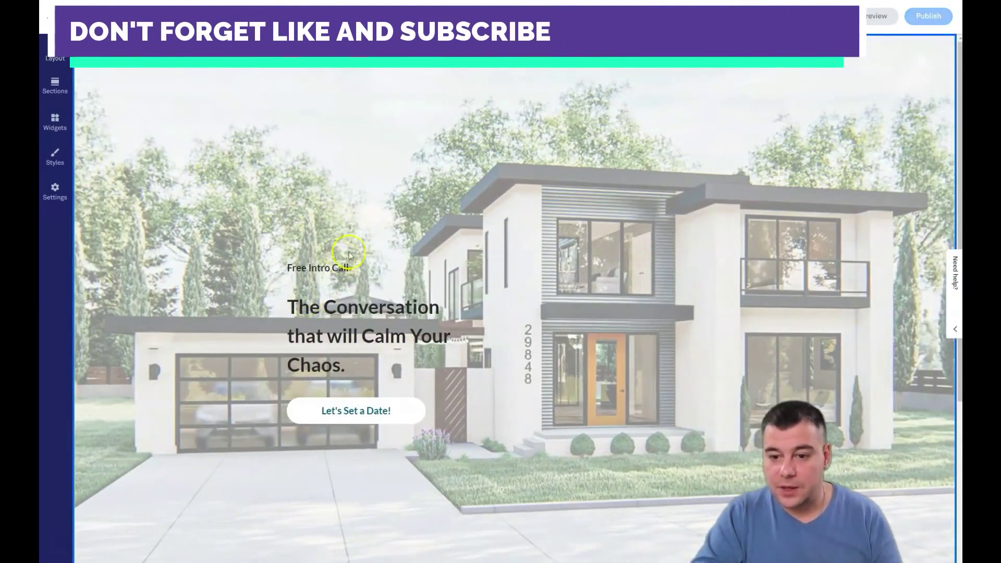
# Replace the "Free Intro Call" text above the headline with "Home is here.".
pyautogui.click(366, 271)
pyautogui.moveTo(367, 269); pyautogui.dragTo(282, 268)
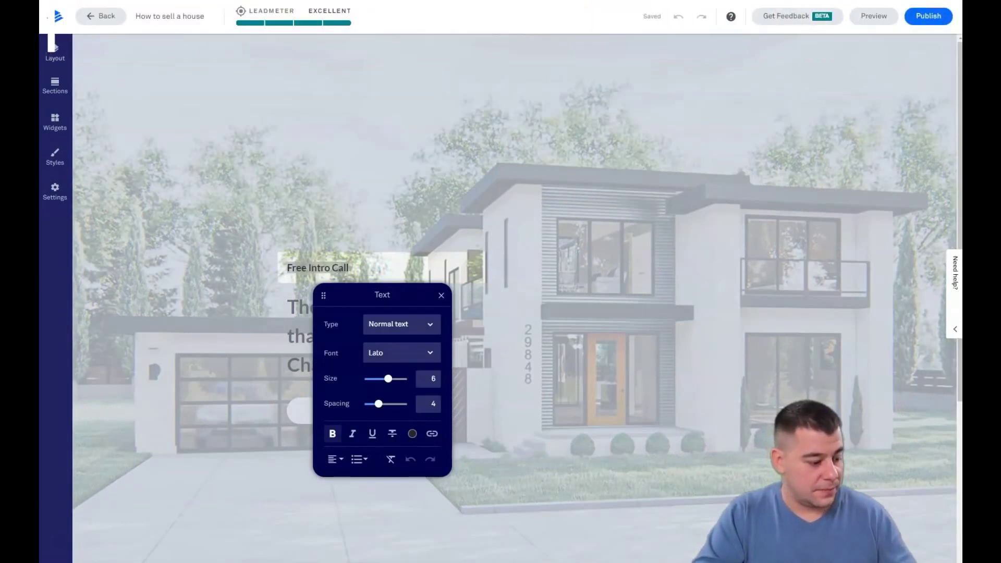
pyautogui.moveTo(353, 272); pyautogui.dragTo(238, 273)
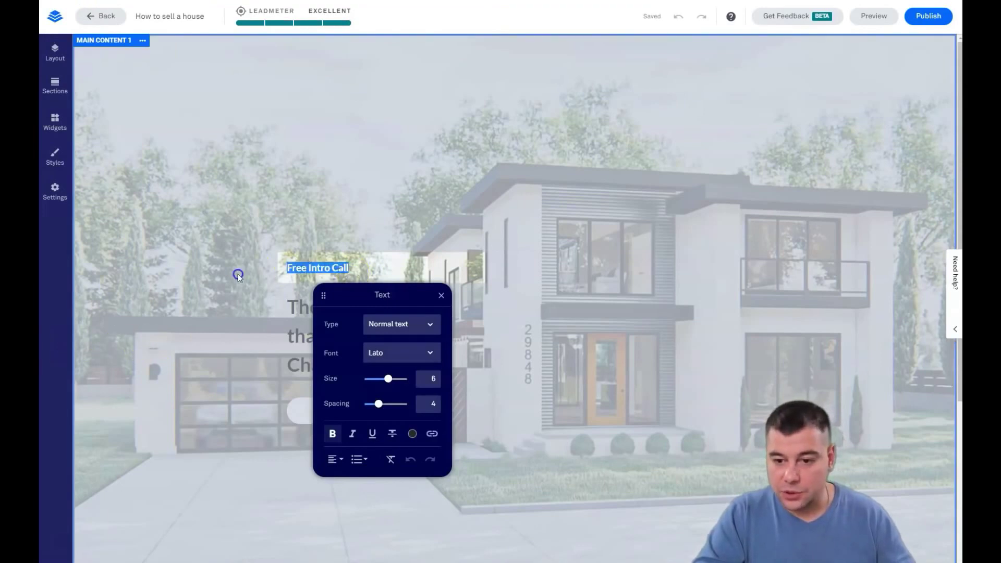
pyautogui.write('Home is here')
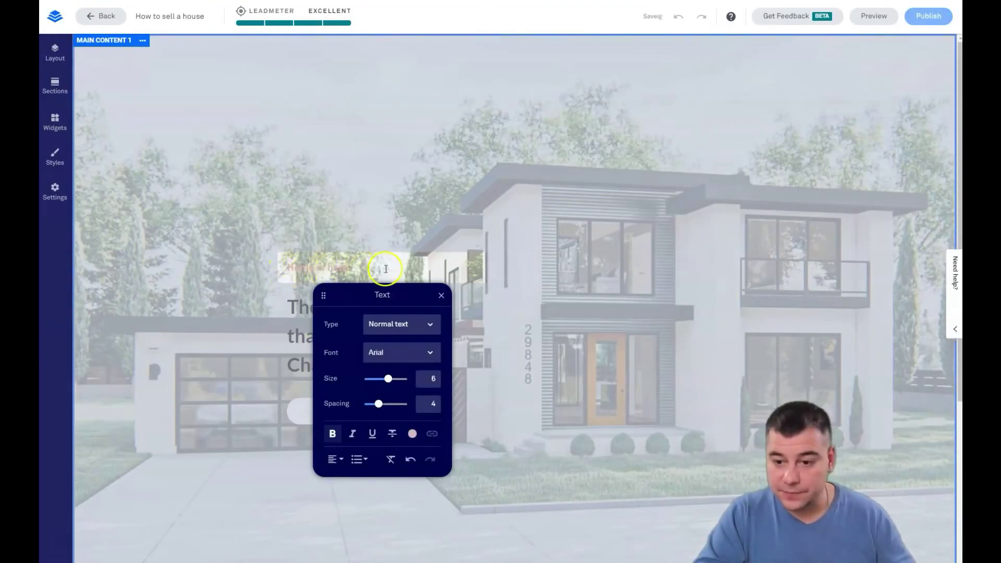
pyautogui.click(174, 395)
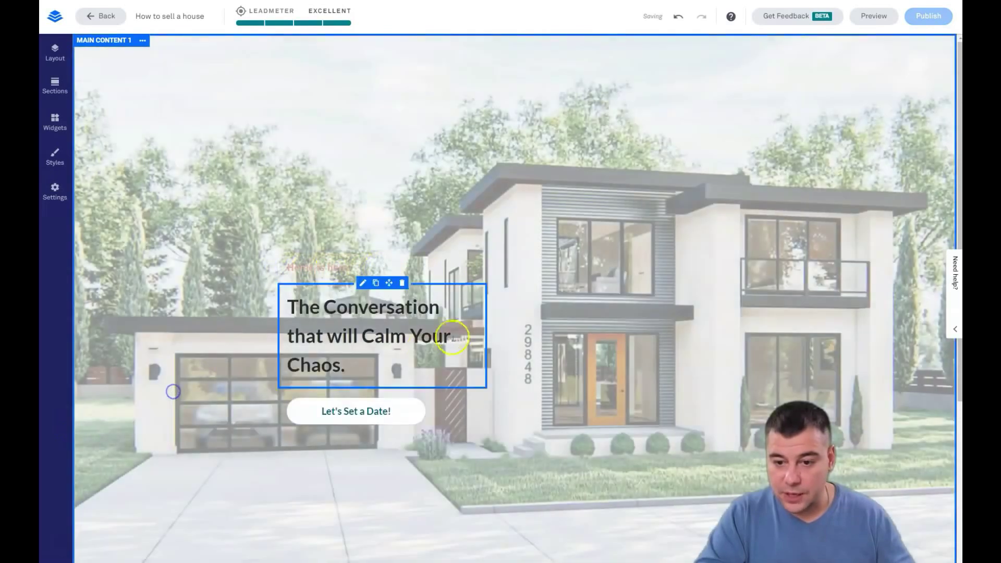
# Replace the "The Conversation that will Calm Your Chaos." headline with the dream home description ending in "OPEN THE FRONT DOOR AND TAKE A PEEK INSIDE.".
pyautogui.moveTo(349, 365); pyautogui.dragTo(283, 314)
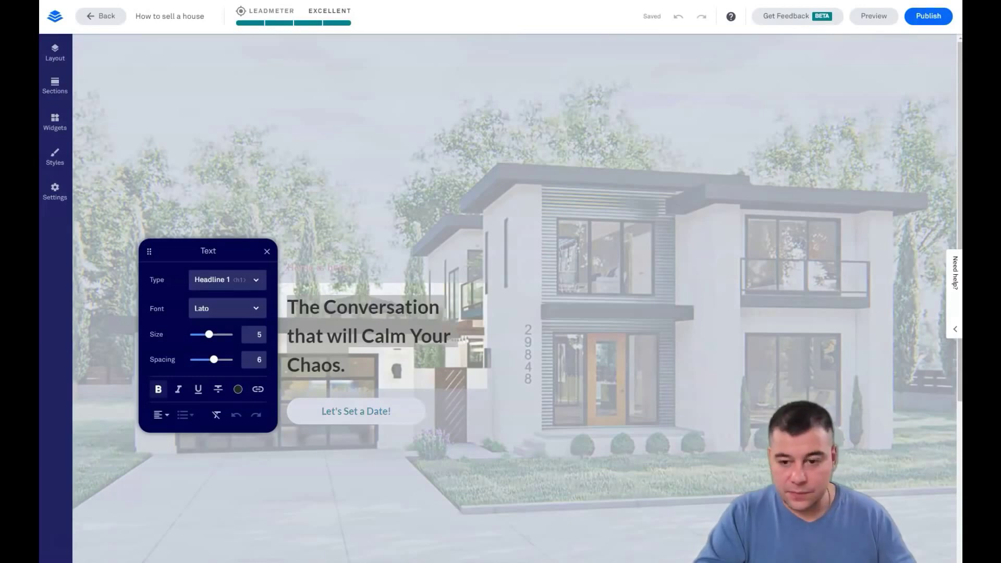
pyautogui.moveTo(350, 367); pyautogui.dragTo(309, 291)
pyautogui.press('BackSpace')
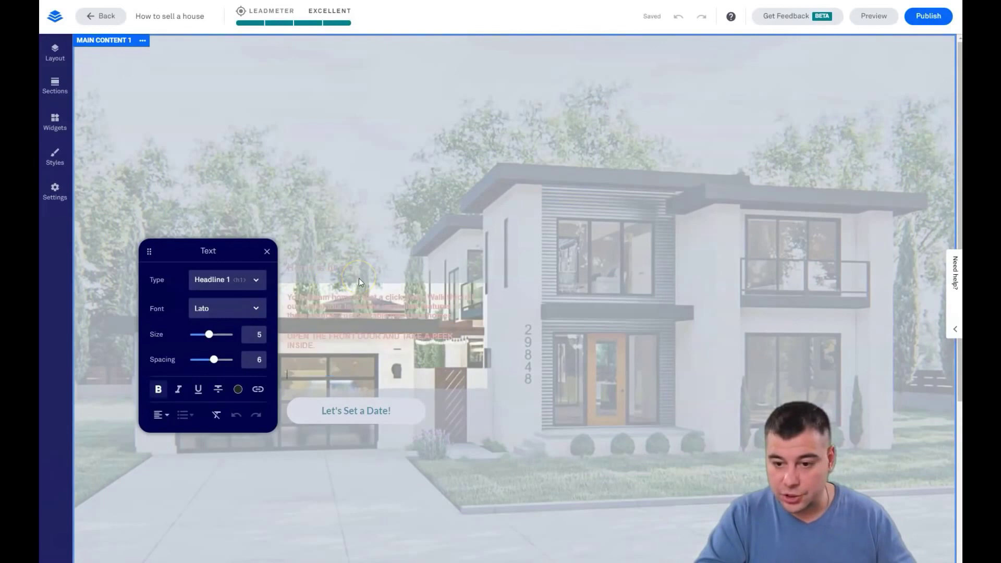
pyautogui.click(369, 462)
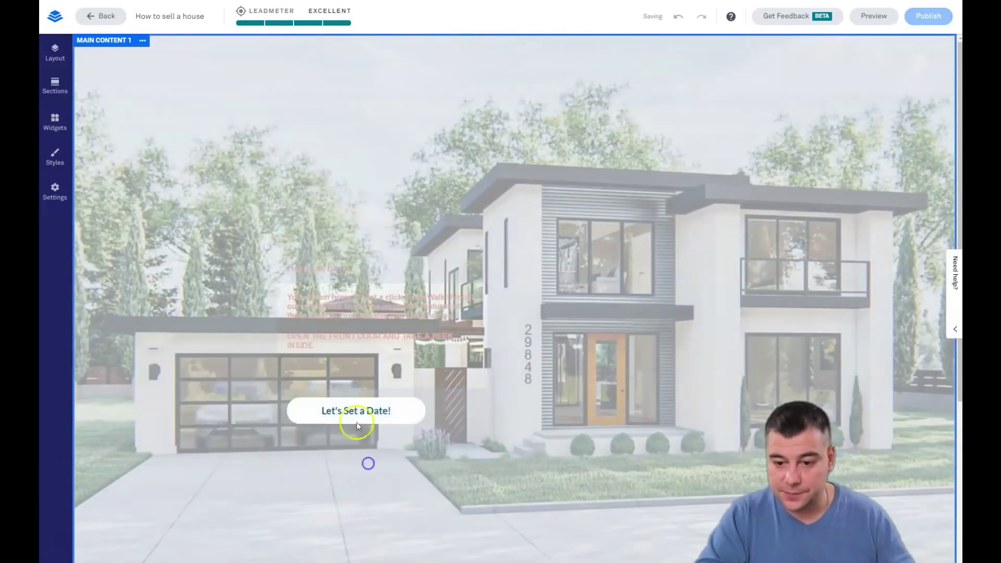
# Change the label of the "Let's Set a Date!" button to "Take the Tour".
pyautogui.moveTo(340, 408); pyautogui.dragTo(300, 407)
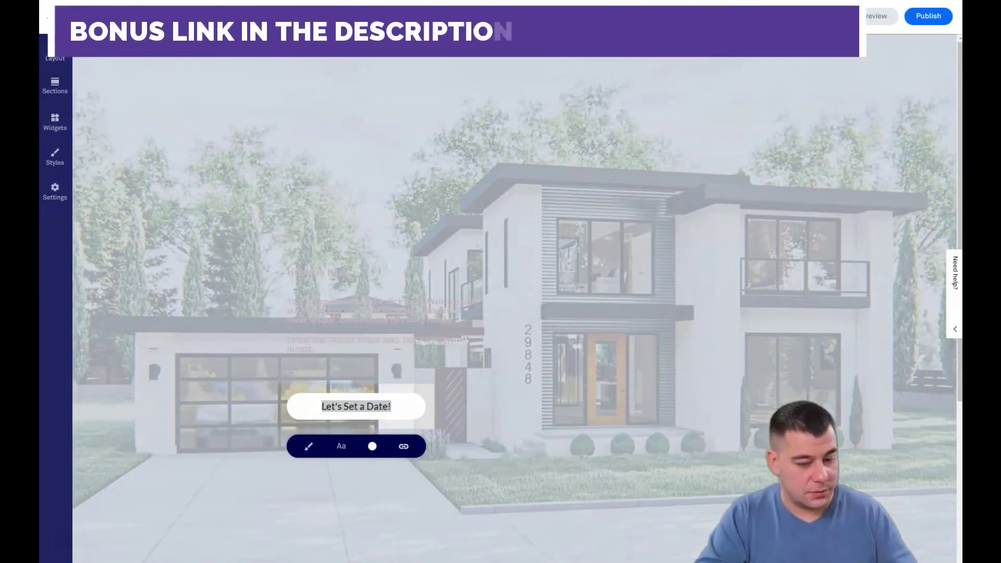
pyautogui.tripleClick(388, 413)
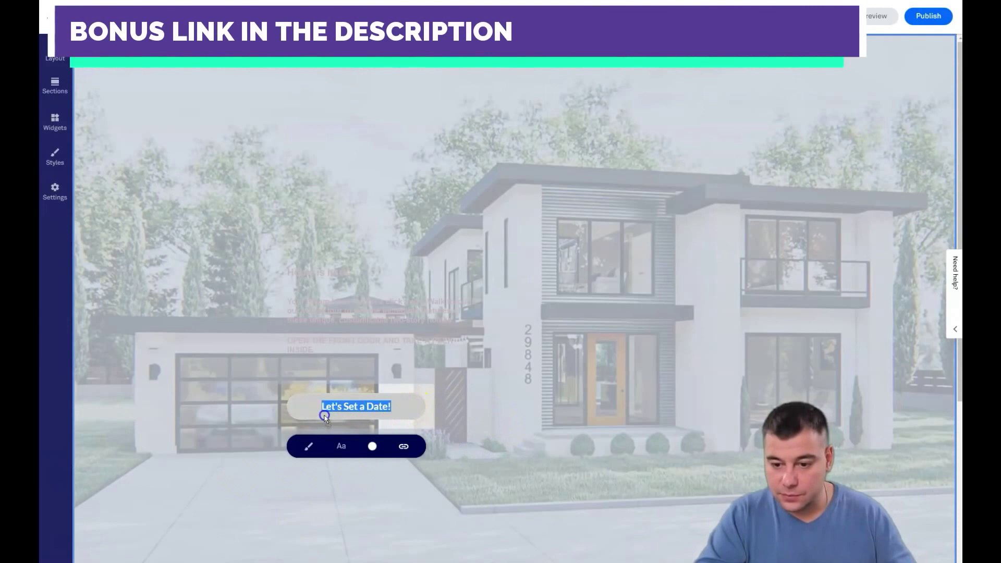
pyautogui.click(400, 408)
pyautogui.write('Take the Tour')
pyautogui.click(384, 349)
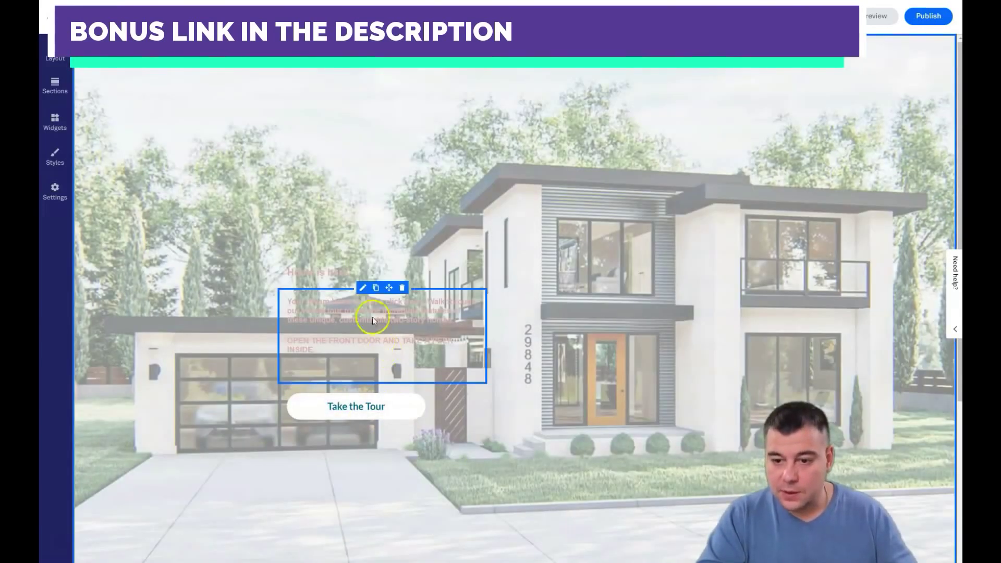
# Set the "Home is here." text to size 7 and give it the custom color 000000.
pyautogui.click(341, 275)
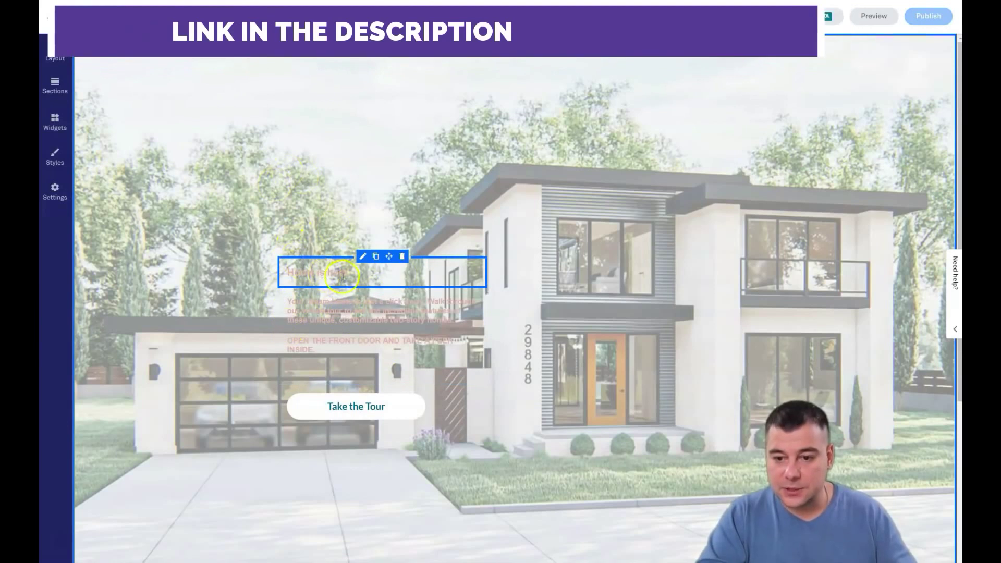
pyautogui.click(356, 272)
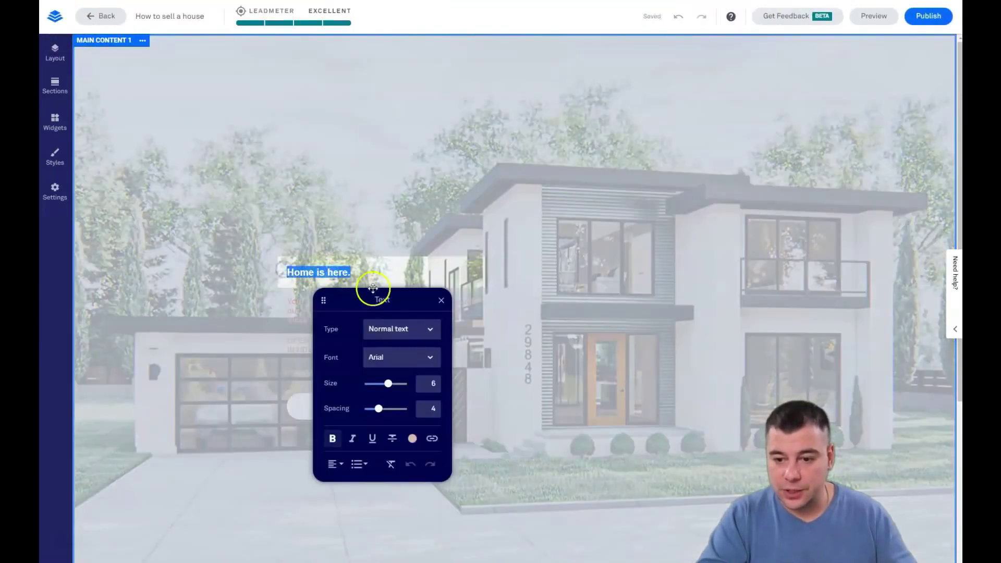
pyautogui.moveTo(389, 388); pyautogui.dragTo(395, 389)
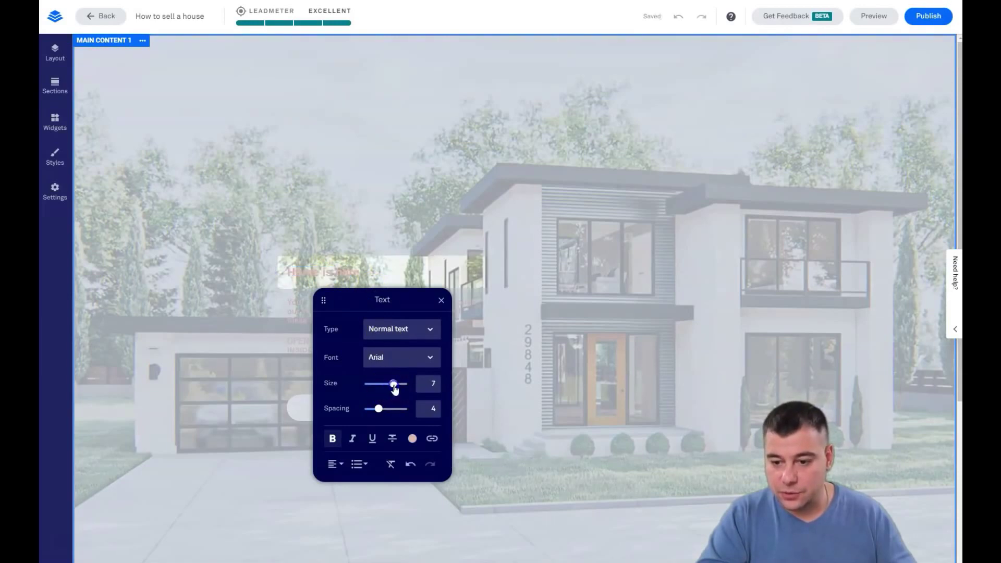
pyautogui.click(413, 437)
pyautogui.click(385, 369)
pyautogui.click(433, 353)
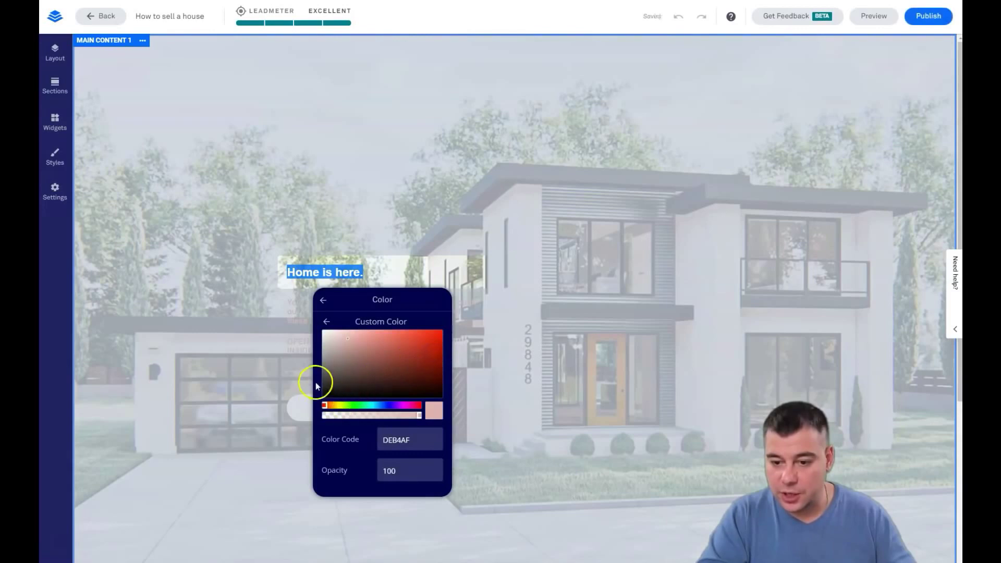
pyautogui.click(324, 397)
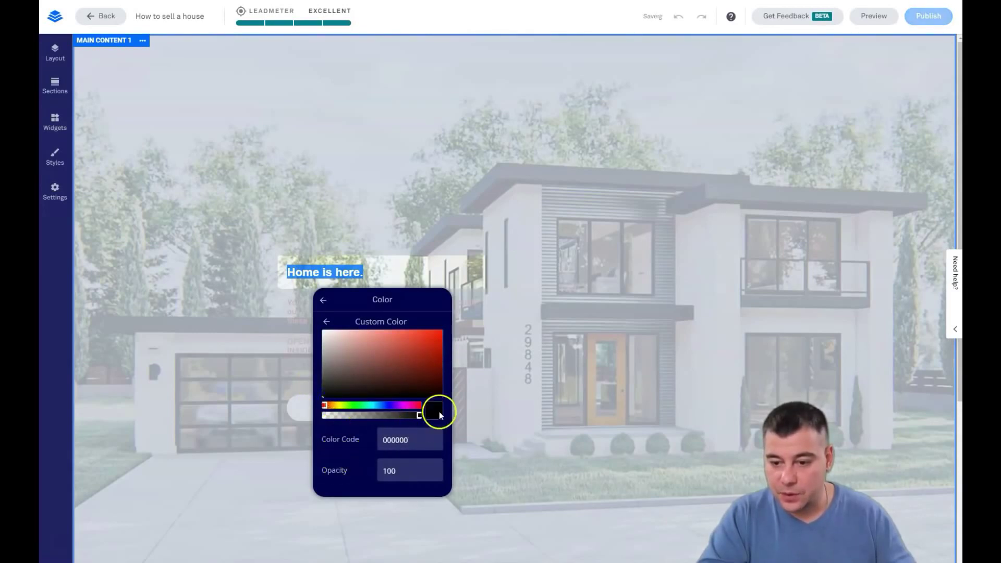
pyautogui.click(380, 358)
# Change the "Home is here." text to the Jumbo type and set its size to 4.
pyautogui.moveTo(369, 276); pyautogui.dragTo(272, 273)
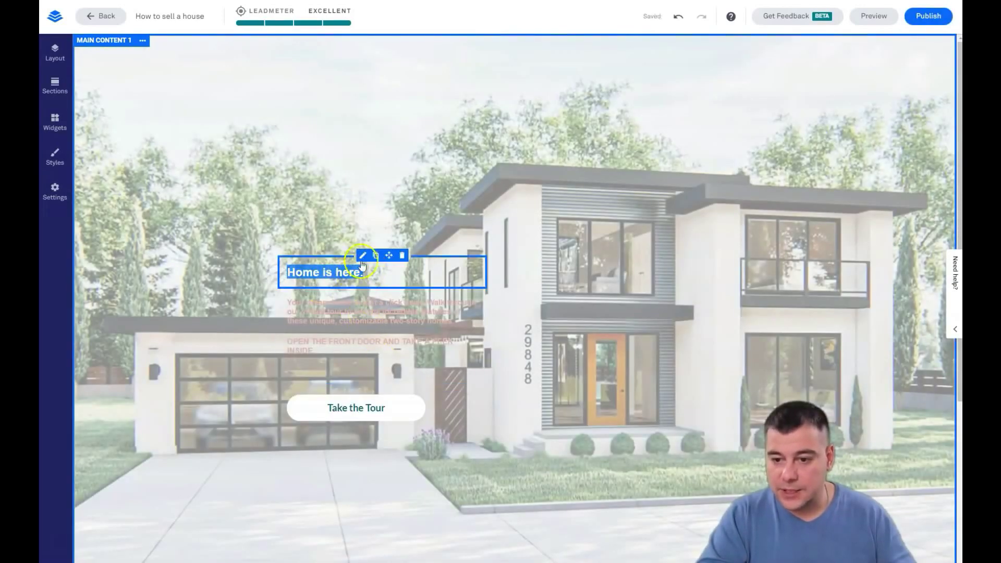
pyautogui.click(363, 255)
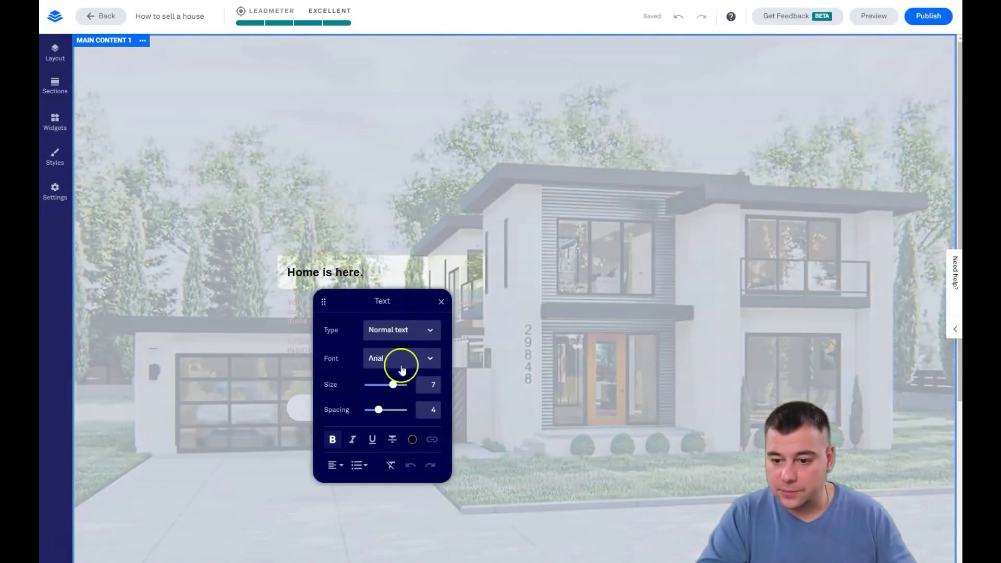
pyautogui.click(428, 332)
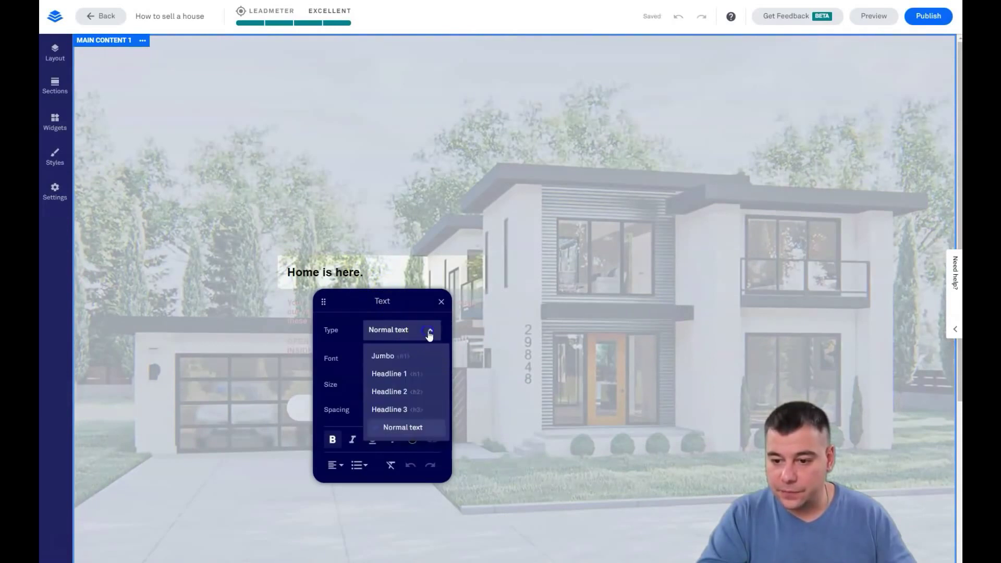
pyautogui.click(386, 357)
pyautogui.moveTo(392, 386); pyautogui.dragTo(379, 386)
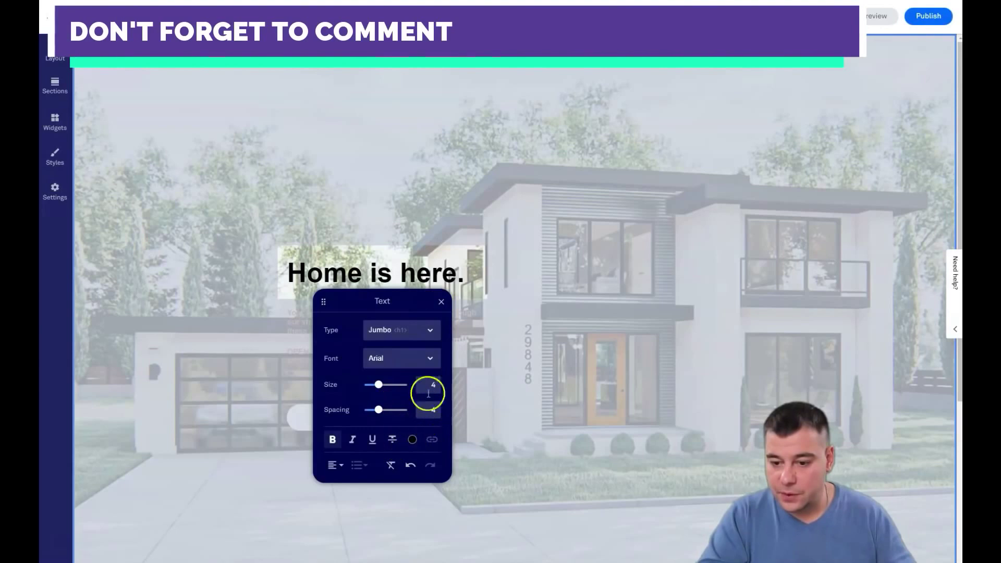
# Try switching the bold formatting of the "Home is here." headline off and on, and close its text settings.
pyautogui.click(332, 439)
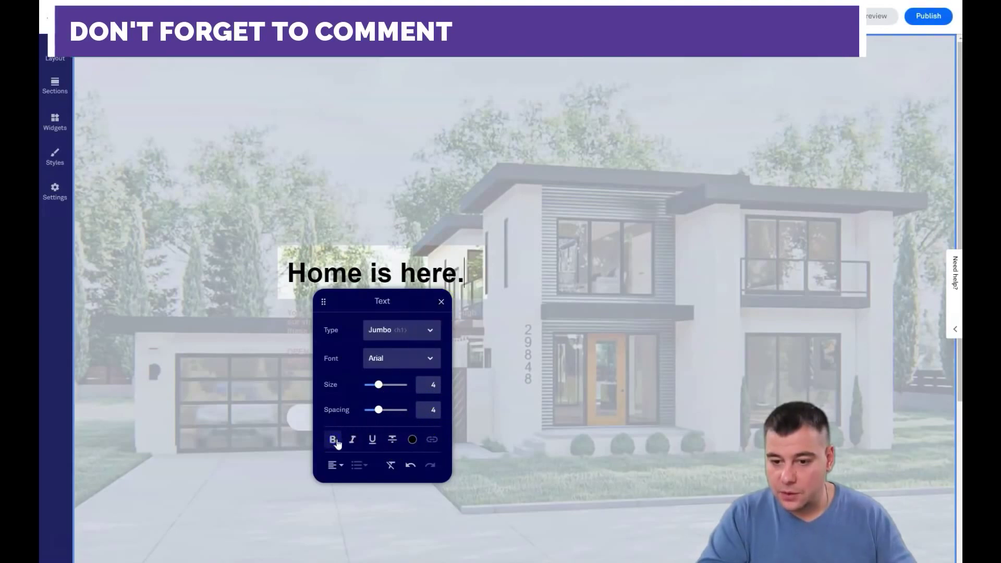
pyautogui.moveTo(465, 272); pyautogui.dragTo(286, 272)
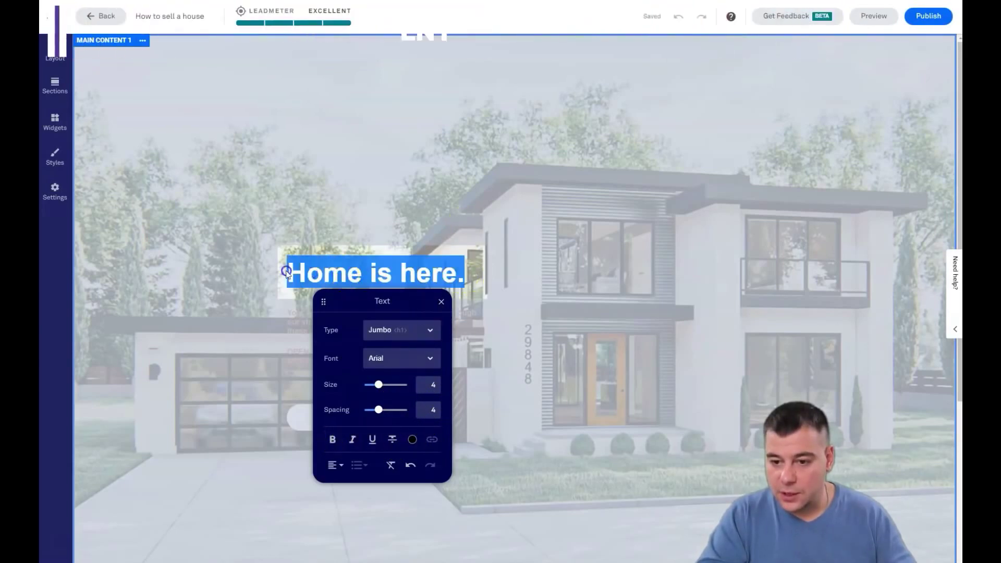
pyautogui.click(336, 442)
pyautogui.click(334, 441)
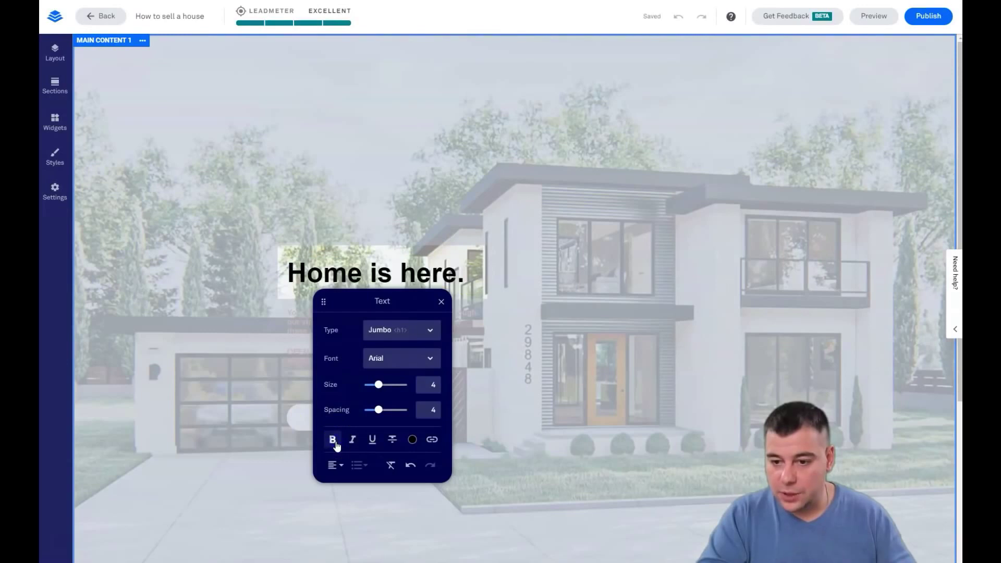
pyautogui.click(441, 302)
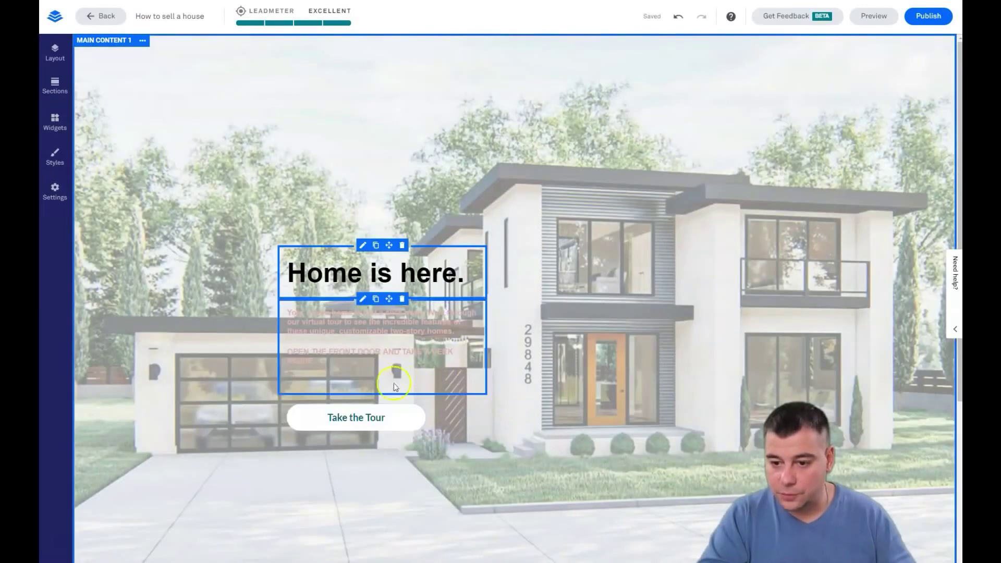
# Give the whole dream home description below the headline the custom color 000000 and close its text settings.
pyautogui.click(289, 313)
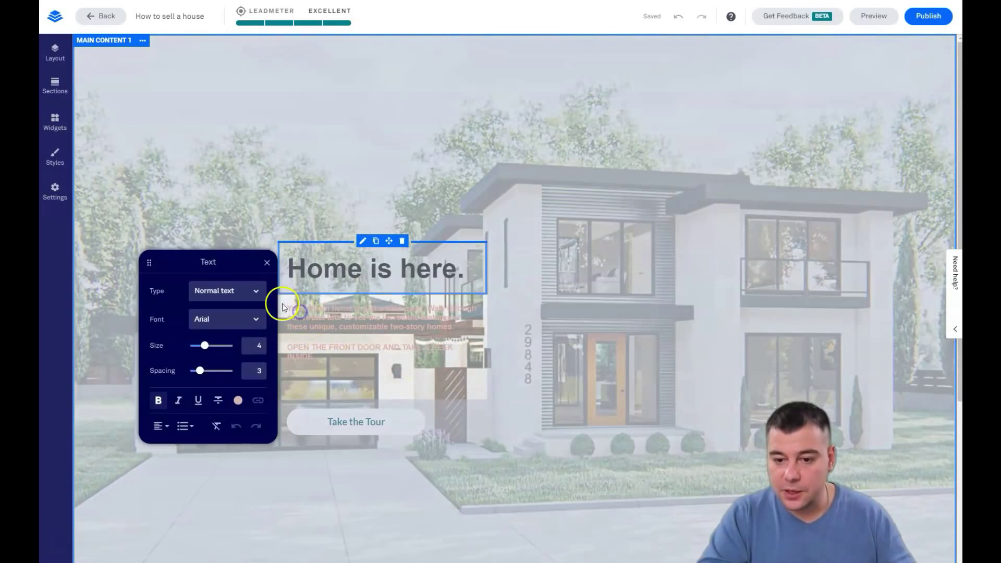
pyautogui.click(354, 362)
pyautogui.moveTo(343, 365); pyautogui.dragTo(284, 307)
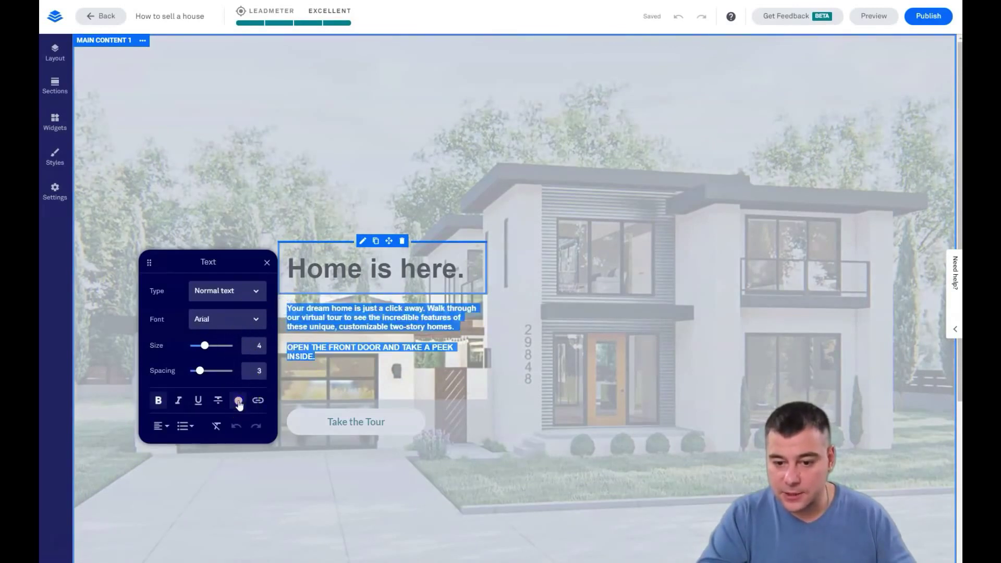
pyautogui.click(241, 403)
pyautogui.click(260, 315)
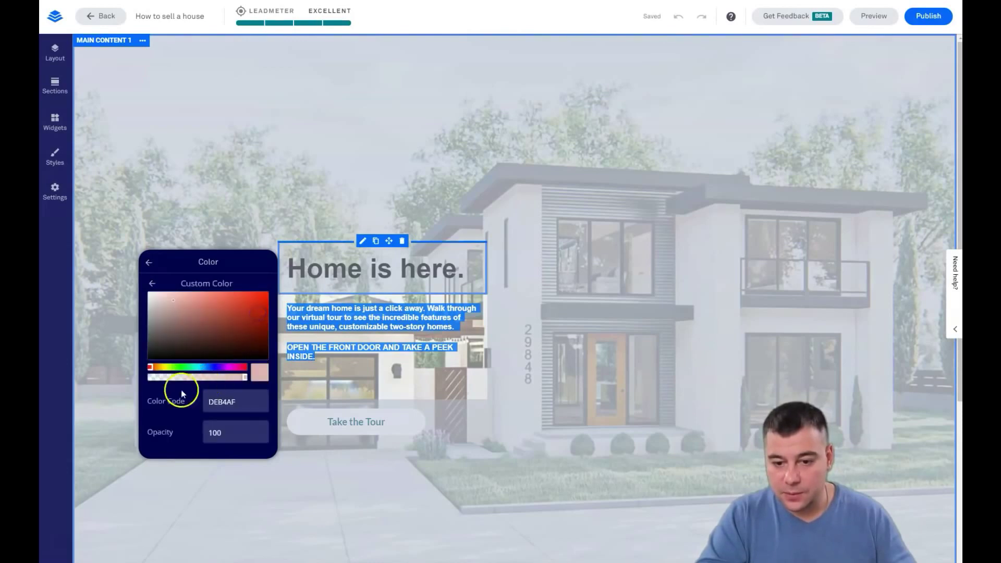
pyautogui.click(149, 360)
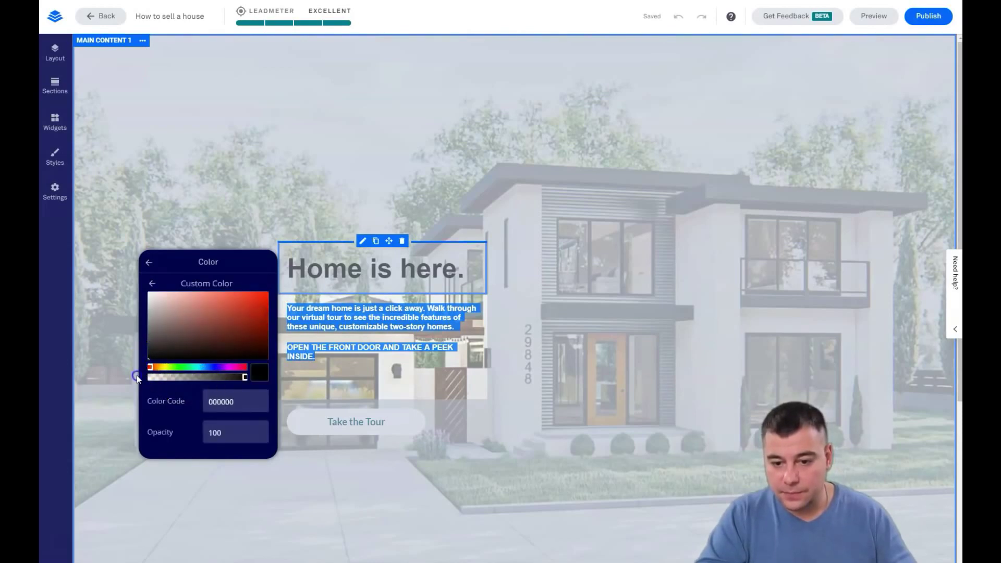
pyautogui.click(262, 484)
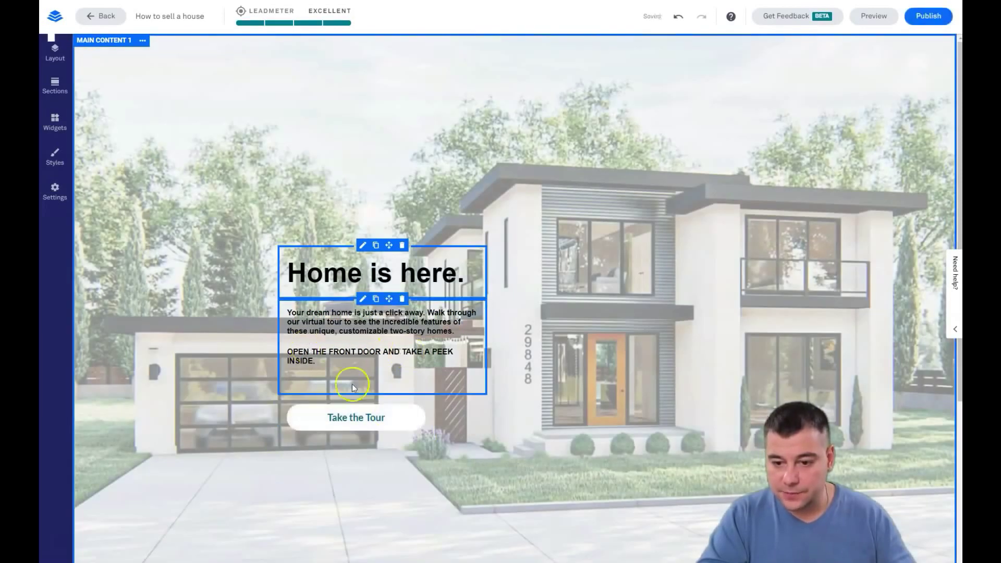
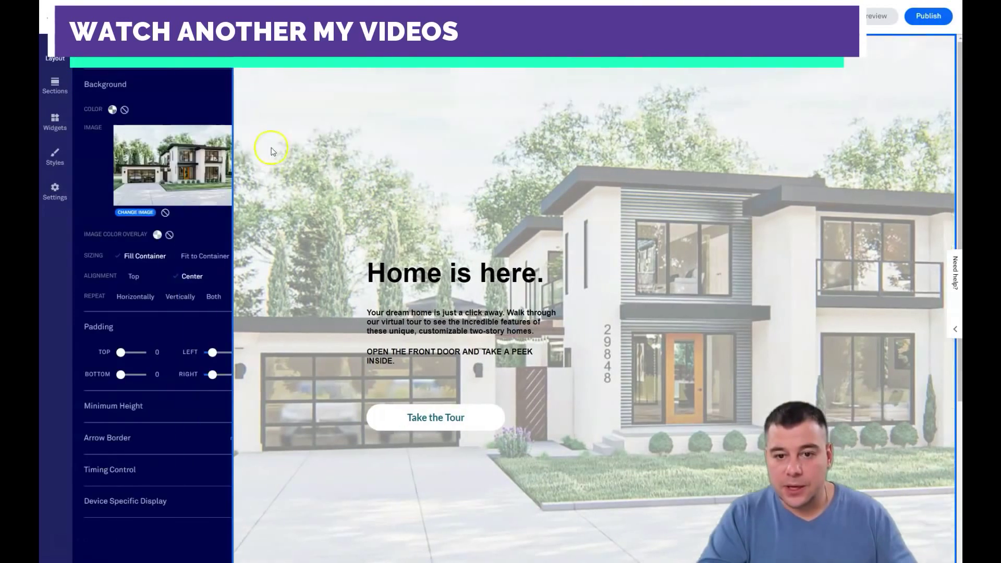
# Open the settings of the Content block in Main Content 1 and apply the dark teal recent color as its background.
pyautogui.press('Escape')
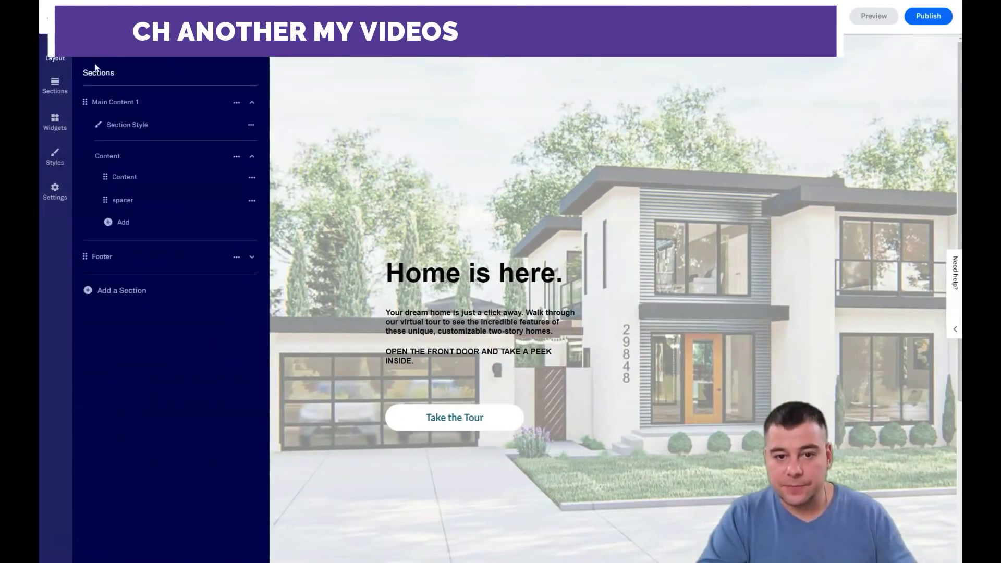
pyautogui.click(107, 177)
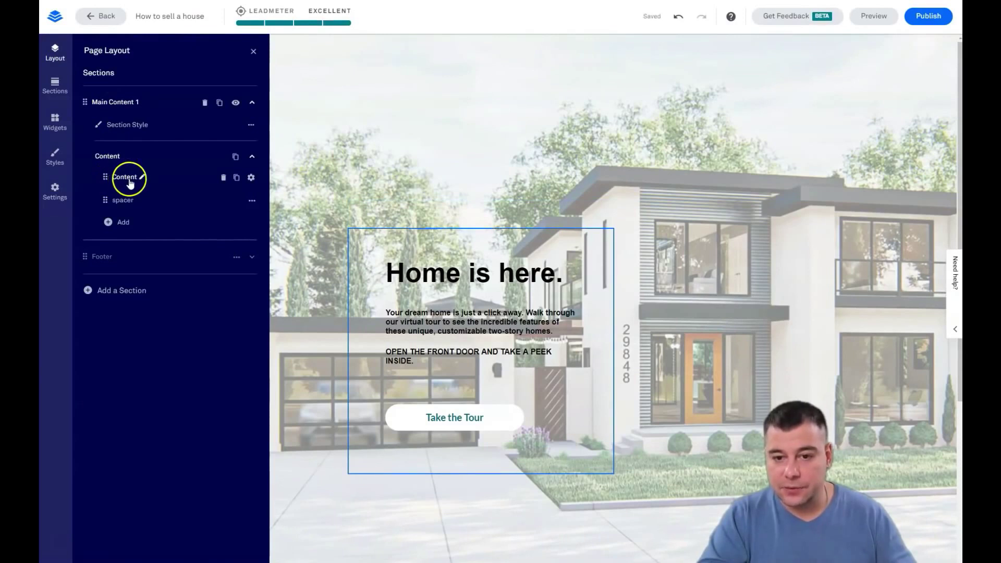
pyautogui.click(251, 178)
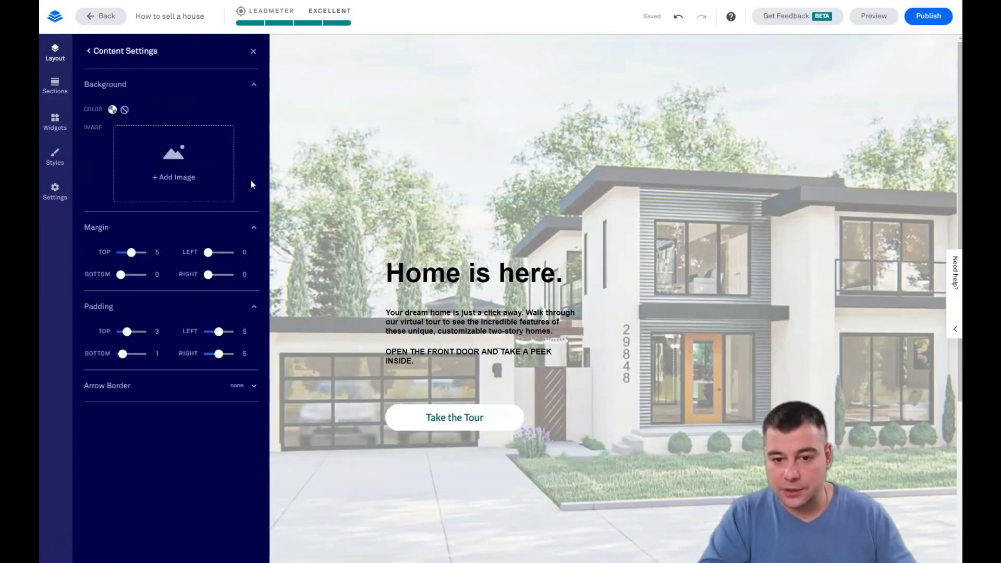
pyautogui.click(112, 110)
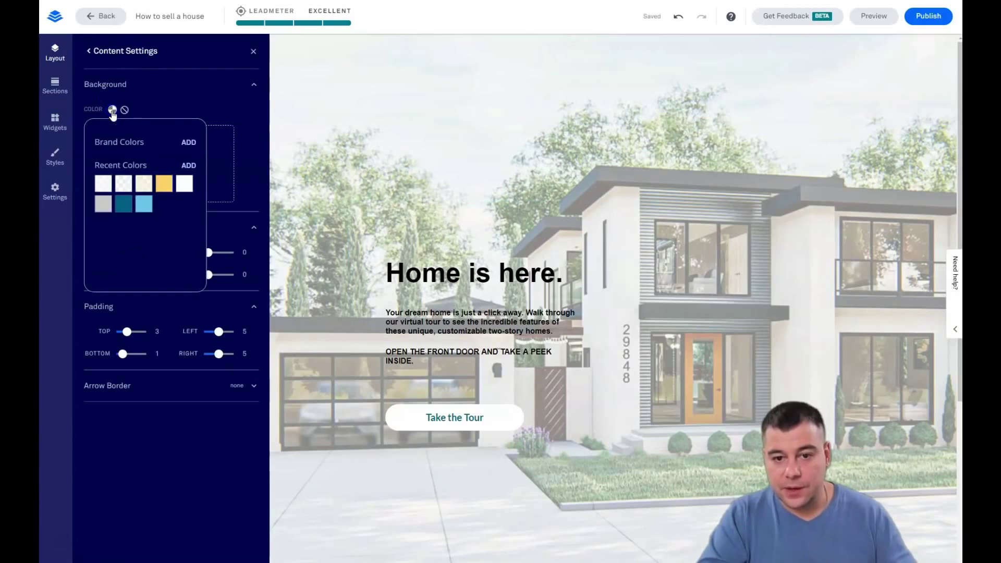
pyautogui.click(126, 207)
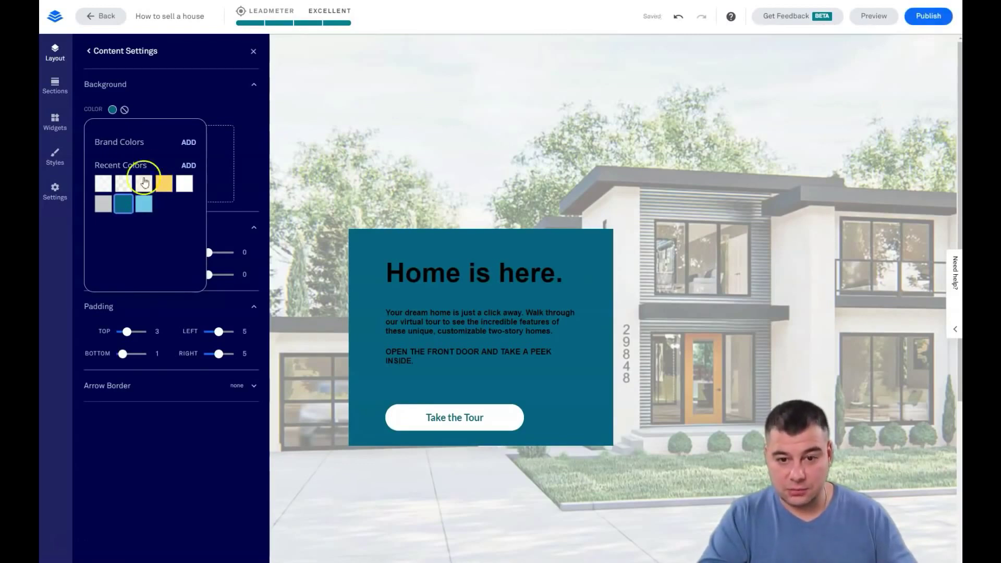
# Try several custom gray shades for the Content block's background and settle on B3BABC at 100 opacity.
pyautogui.click(189, 168)
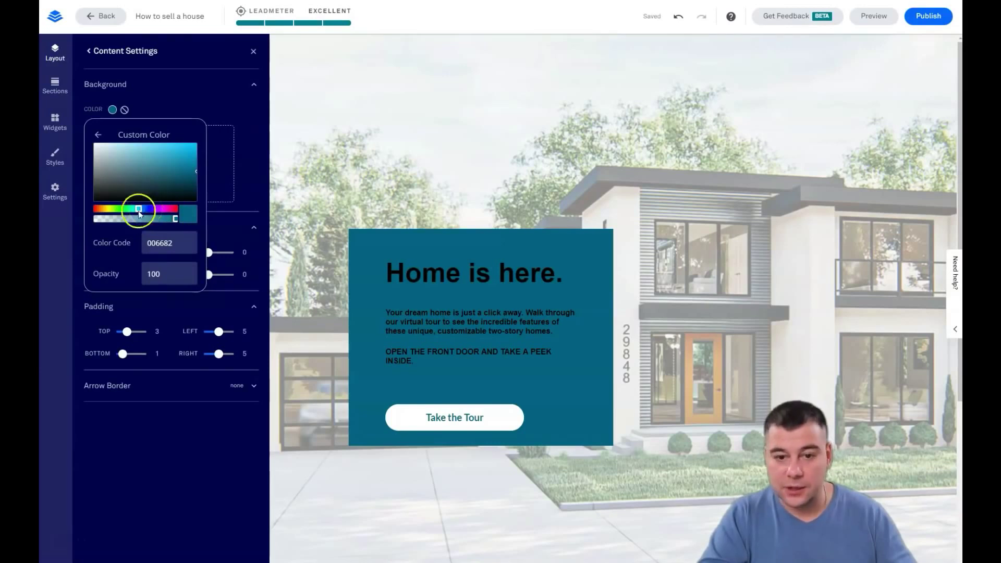
pyautogui.click(99, 192)
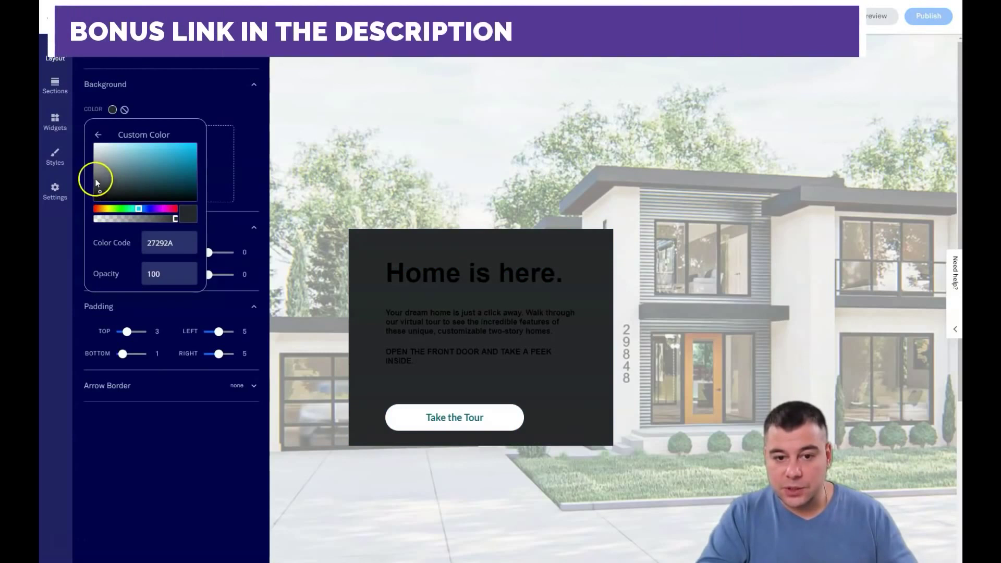
pyautogui.click(96, 177)
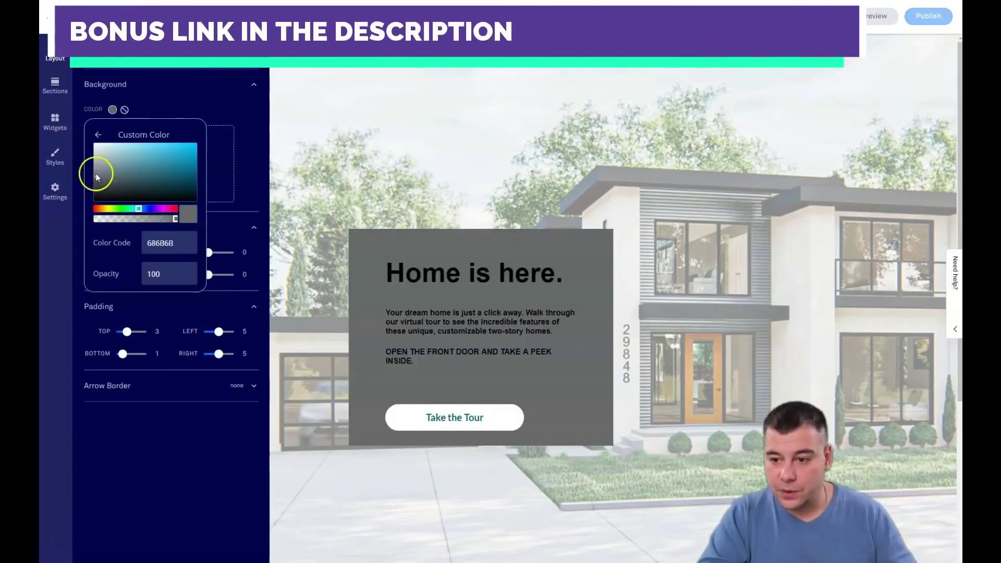
pyautogui.click(96, 167)
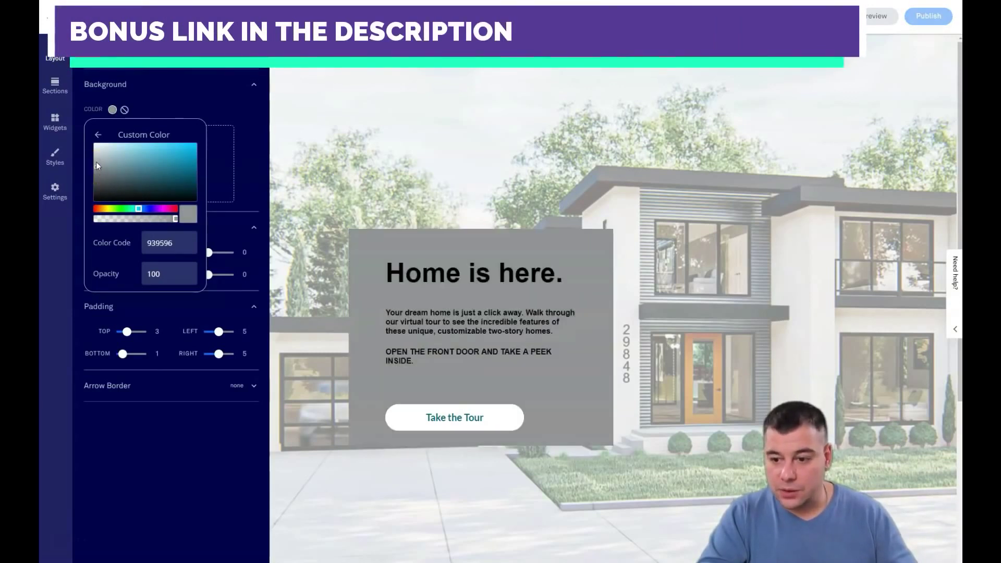
pyautogui.click(96, 161)
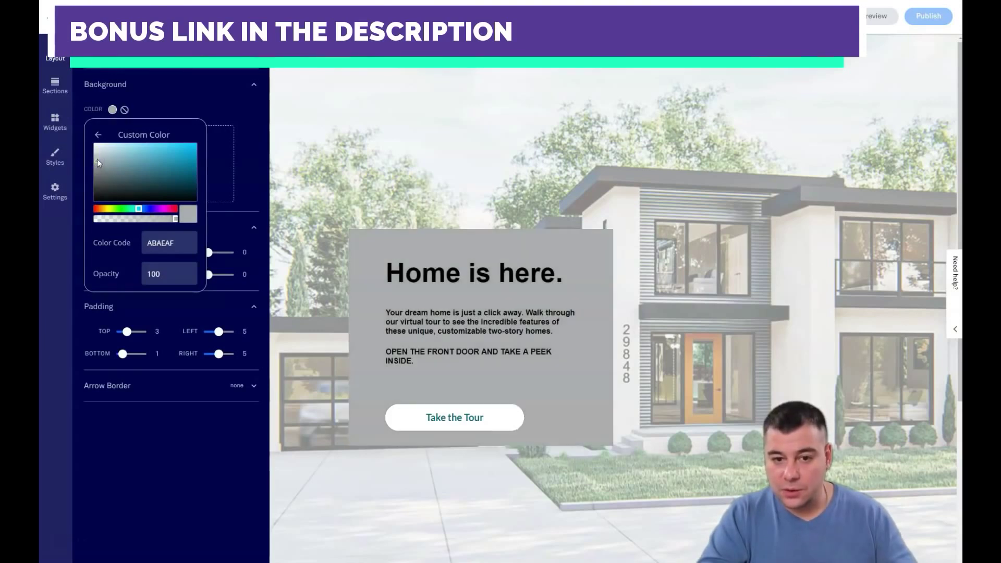
pyautogui.click(95, 156)
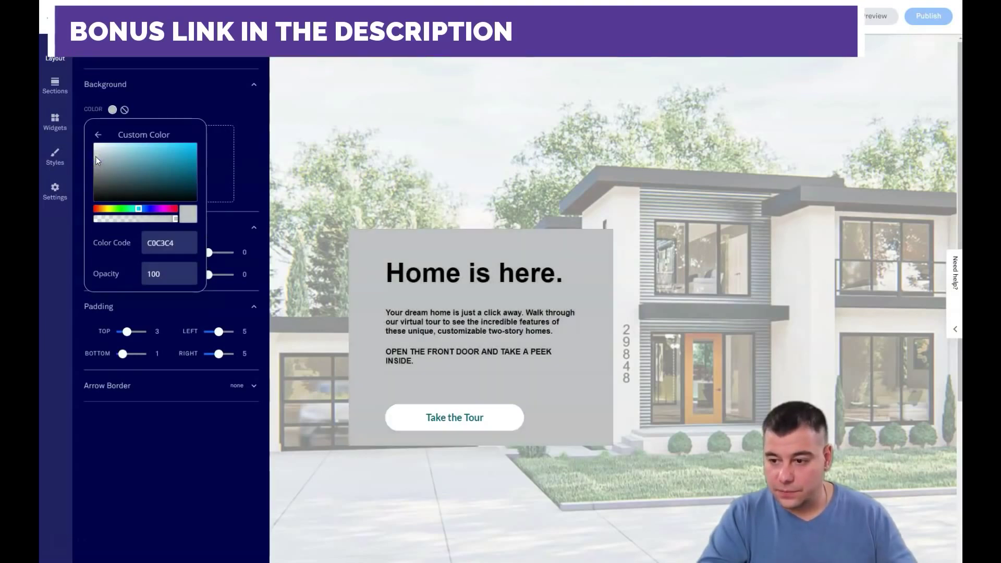
pyautogui.click(99, 158)
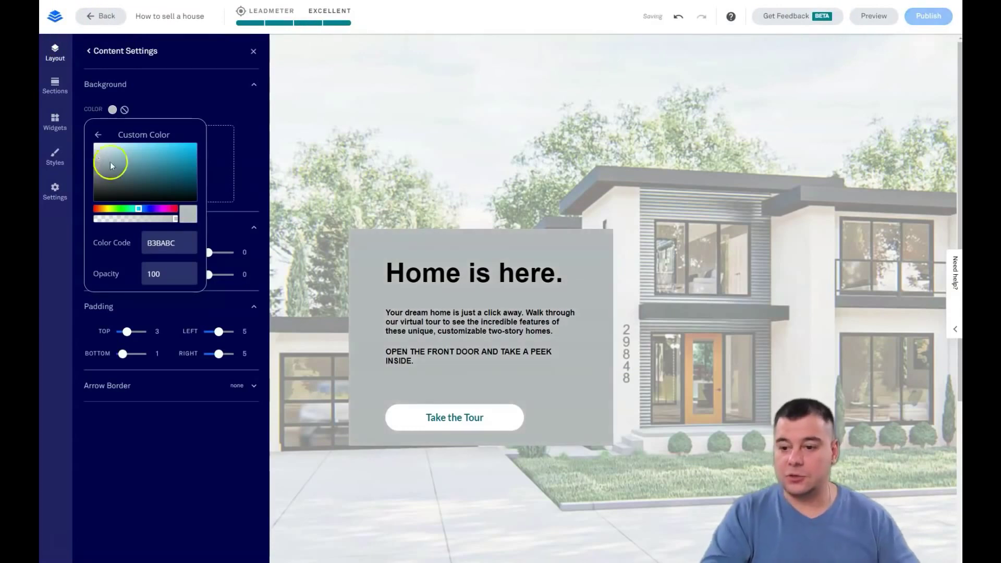
pyautogui.click(180, 112)
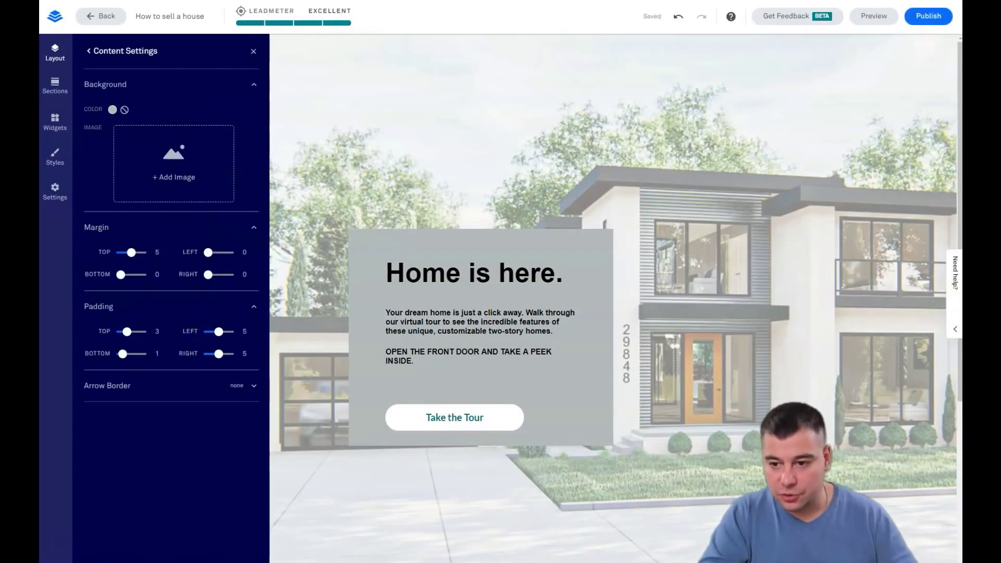
# Close the Content block's settings and preview the landing page in the desktop view.
pyautogui.click(254, 85)
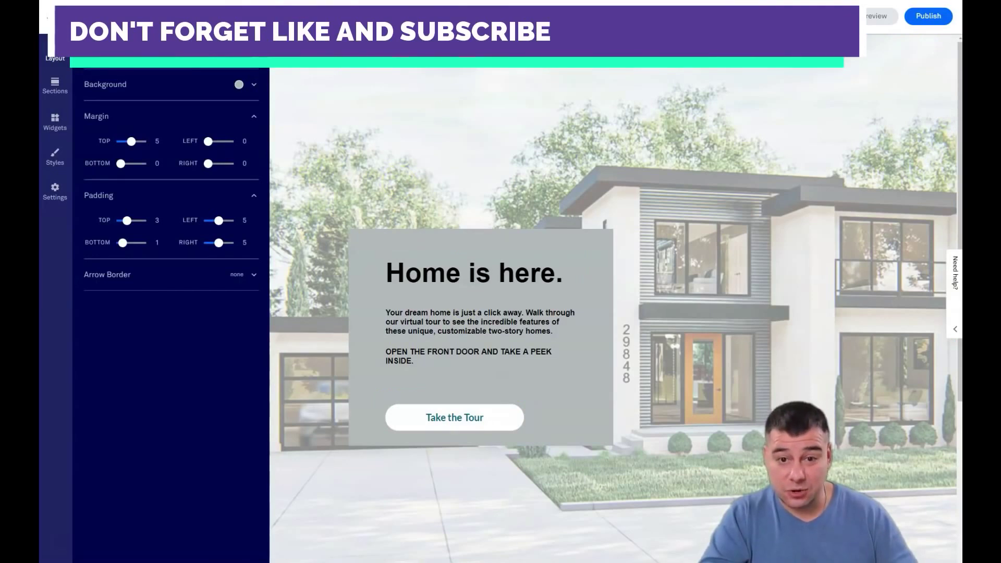
pyautogui.click(55, 47)
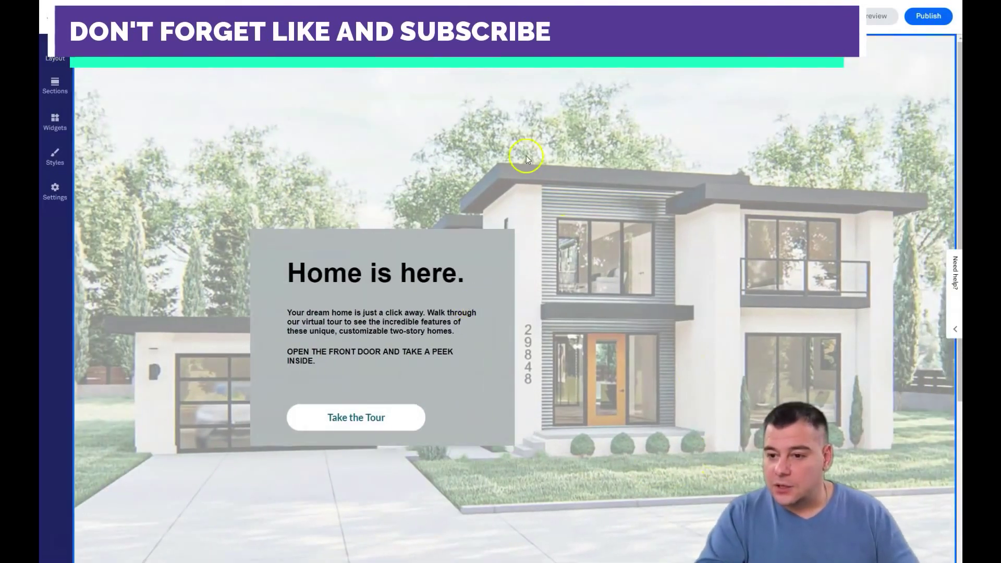
pyautogui.click(874, 17)
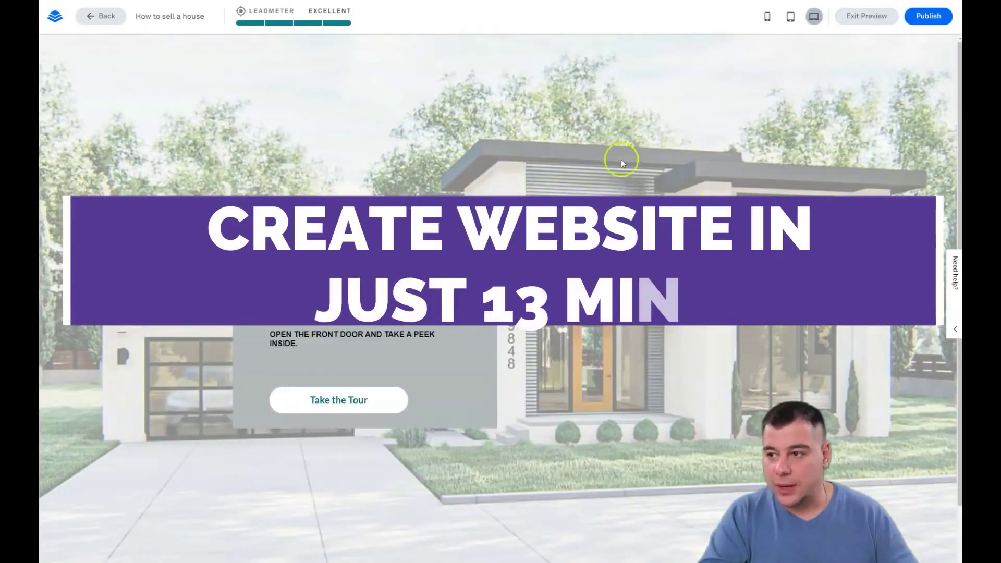
# Check the landing page in the tablet, phone and desktop previews, then exit the preview.
pyautogui.click(789, 20)
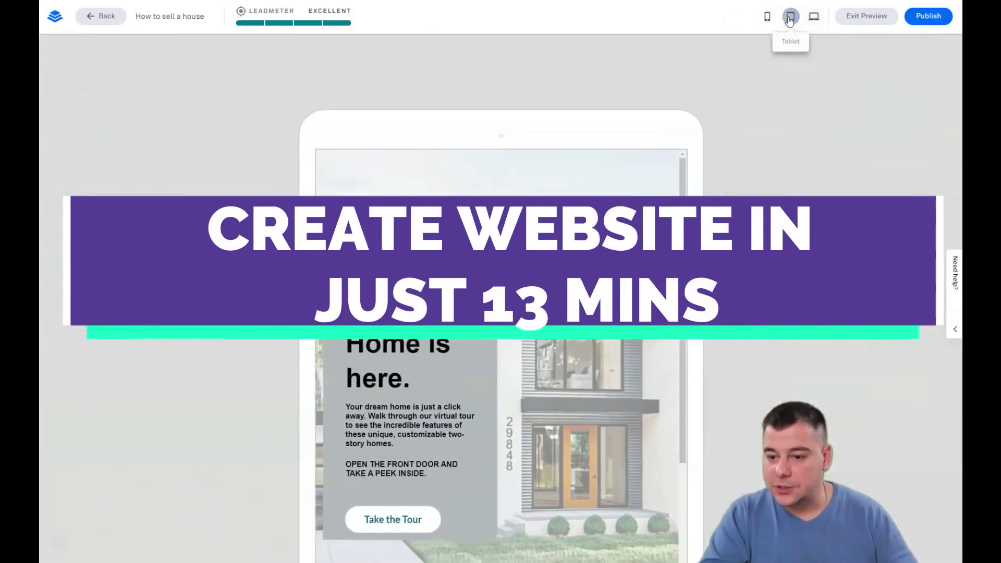
pyautogui.click(767, 17)
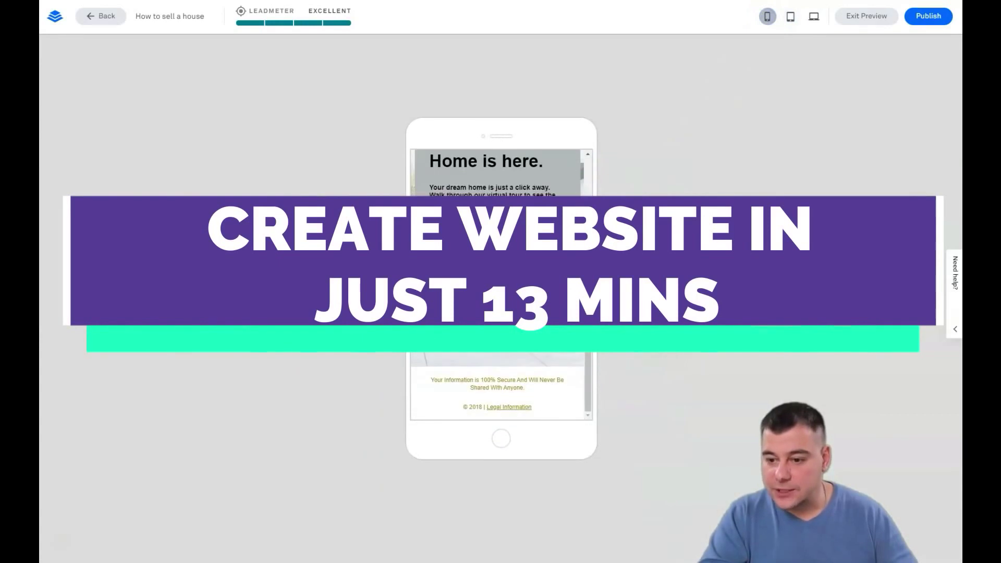
pyautogui.click(814, 16)
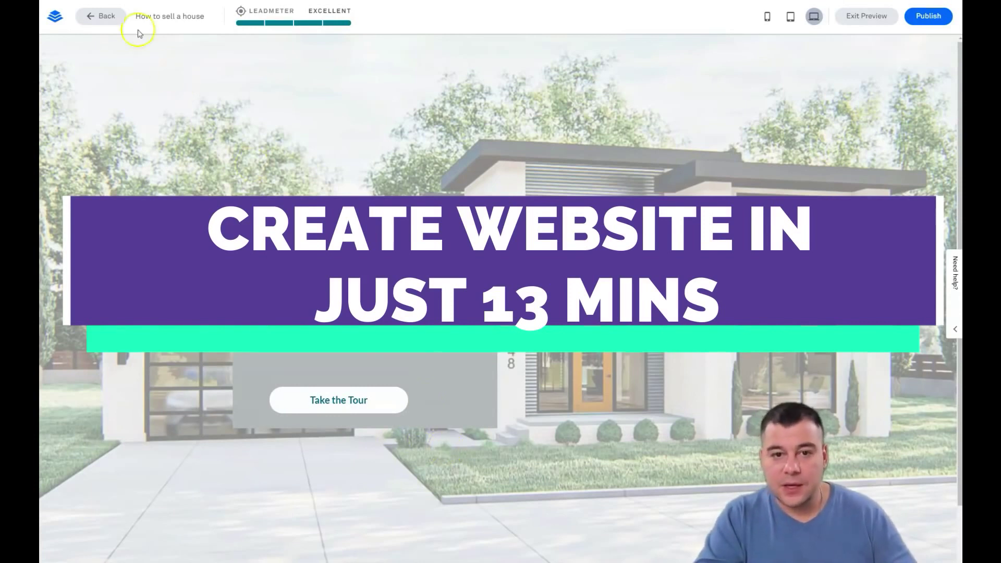
pyautogui.click(852, 14)
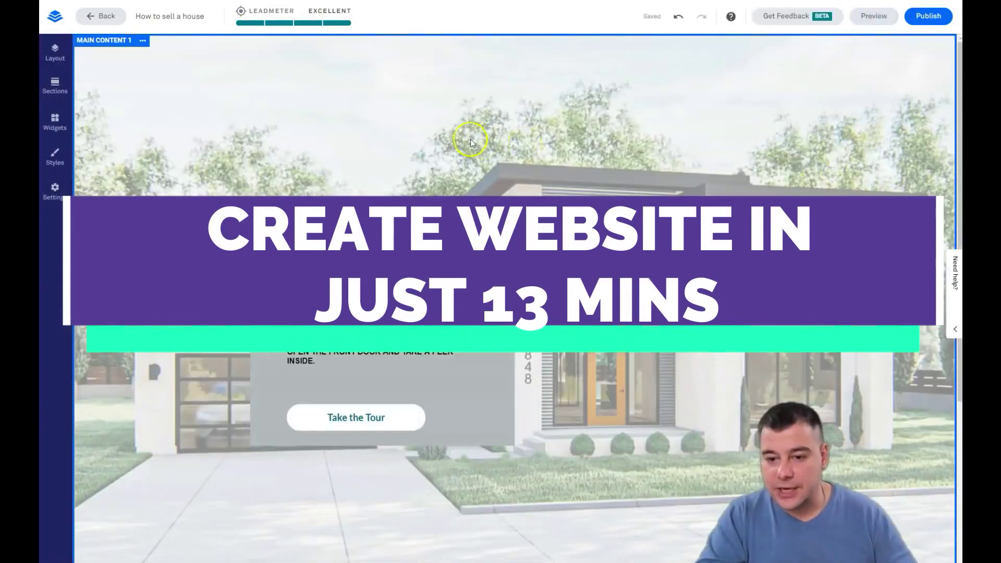
# Remove the empty line and the final period after "INSIDE" in the description text and close its text settings.
pyautogui.click(317, 366)
pyautogui.click(199, 371)
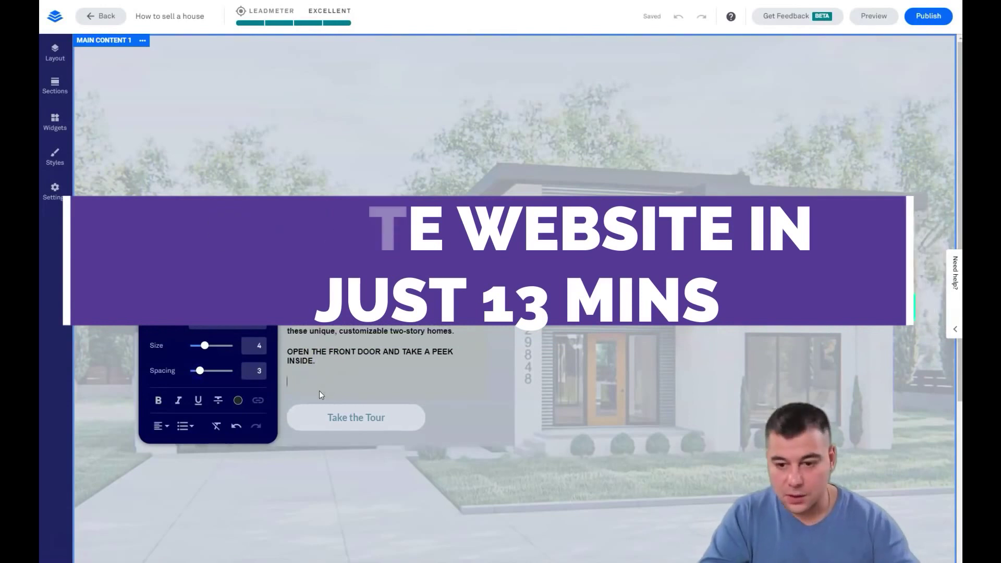
pyautogui.press('BackSpace')
pyautogui.press('BackSpace')
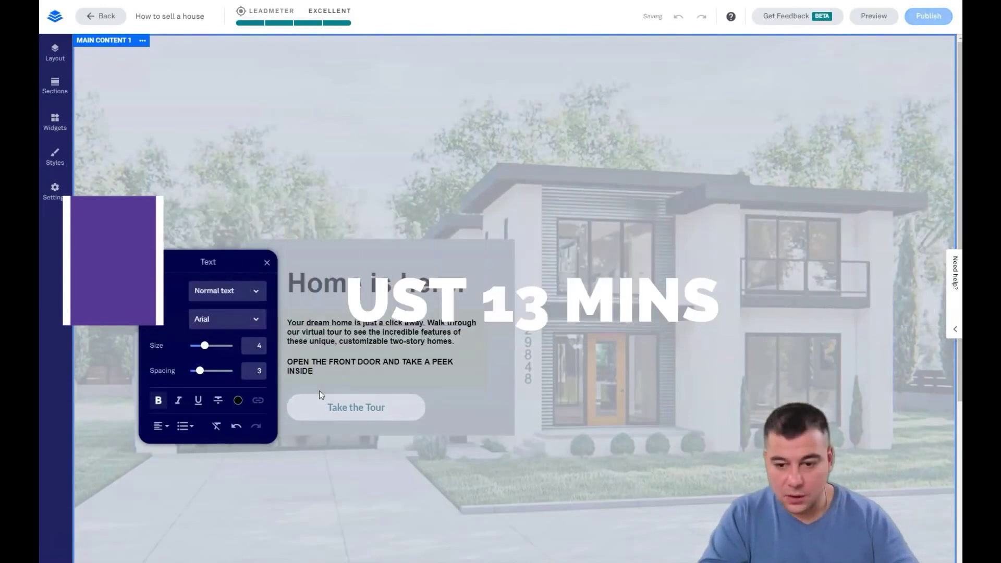
pyautogui.click(384, 206)
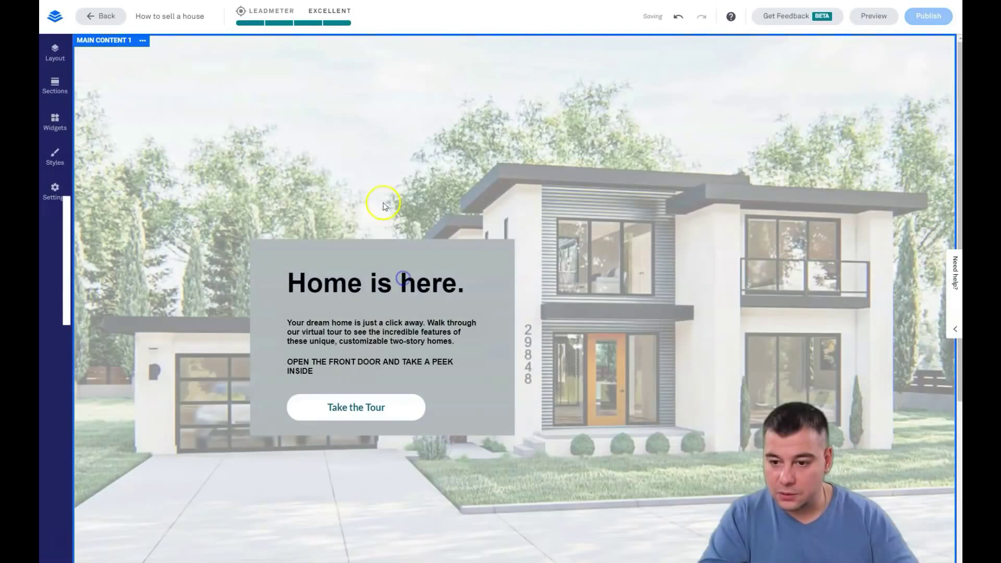
# Open the Take the Tour button's style settings, try the Rounded shape, and settle on Square.
pyautogui.click(292, 409)
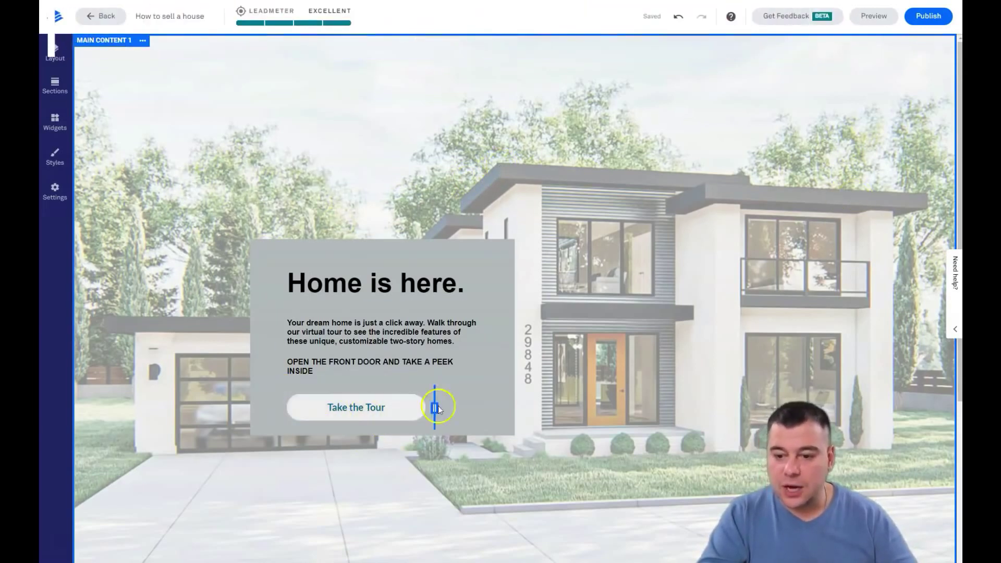
pyautogui.click(280, 386)
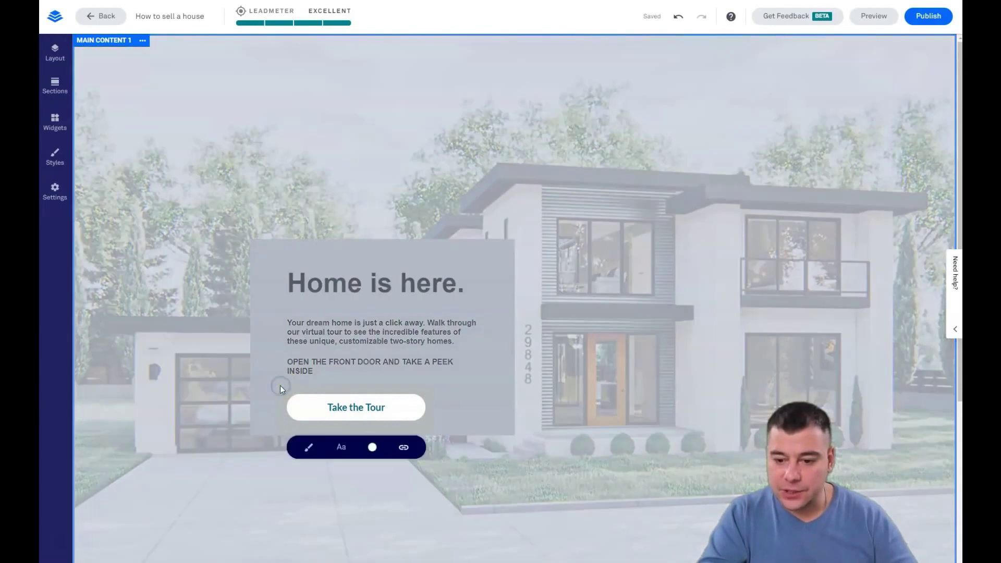
pyautogui.click(309, 448)
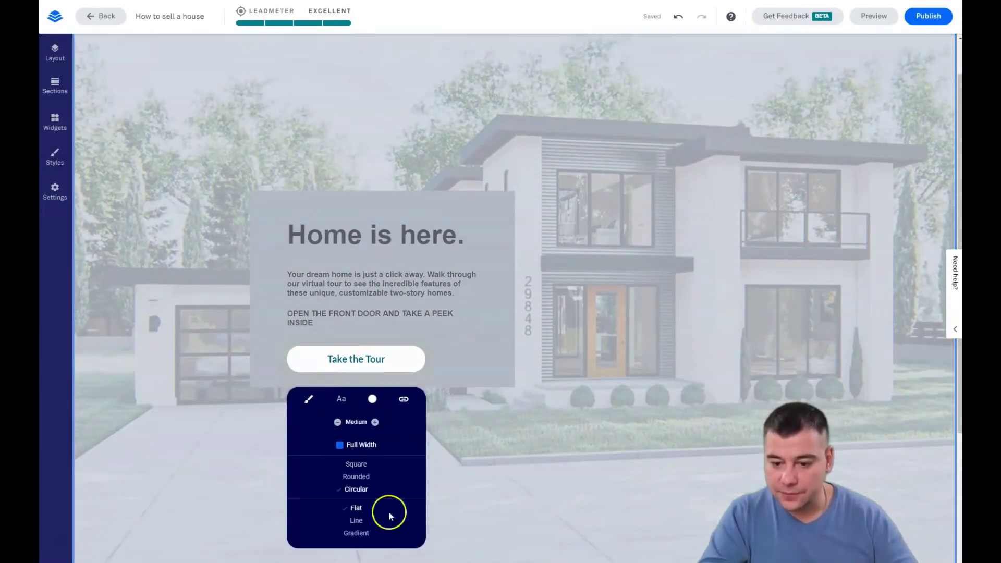
pyautogui.click(355, 477)
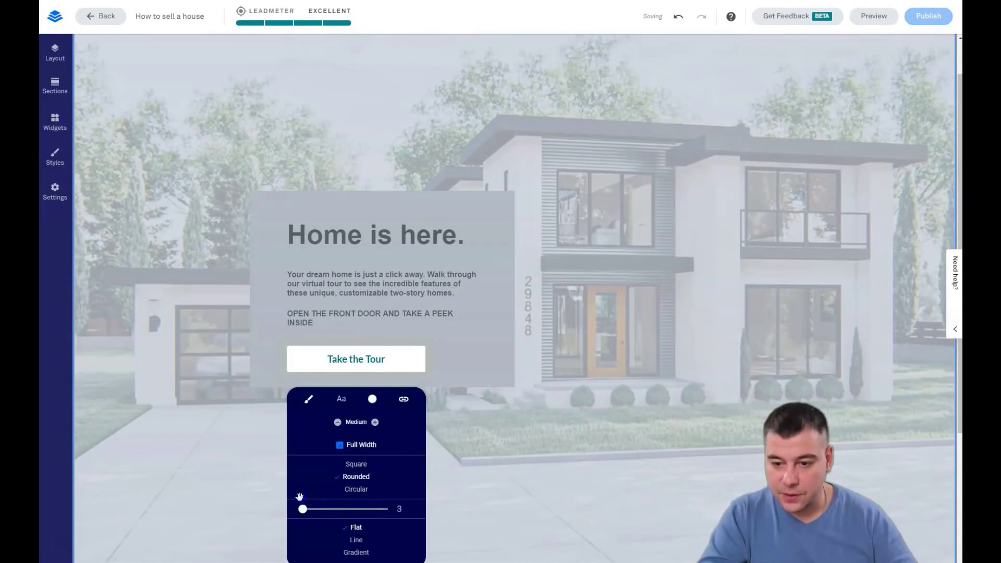
pyautogui.moveTo(325, 499); pyautogui.dragTo(347, 498)
pyautogui.click(355, 464)
pyautogui.click(379, 507)
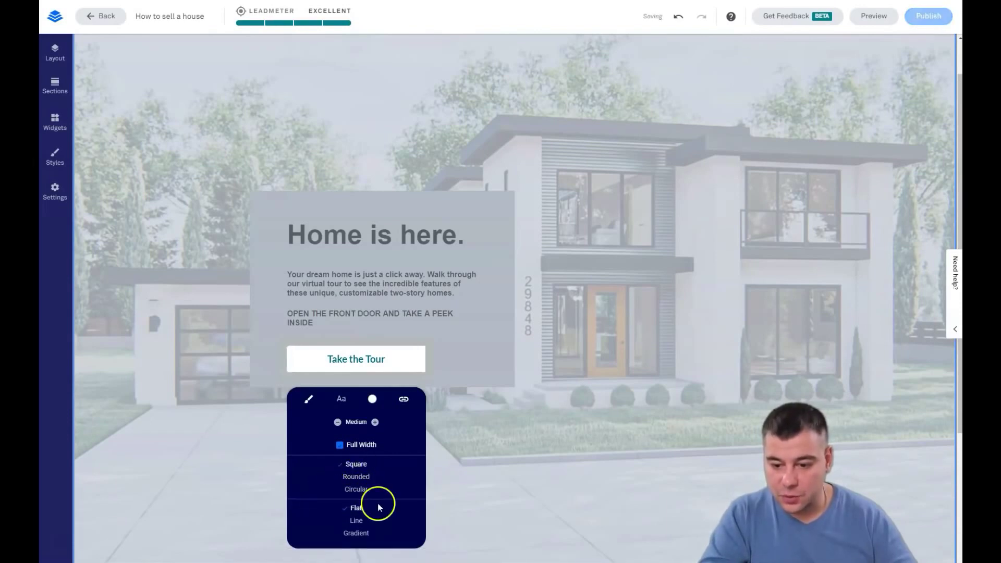
# Try the Line and Gradient styles on the Take the Tour button, return it to Flat and close its settings.
pyautogui.click(356, 521)
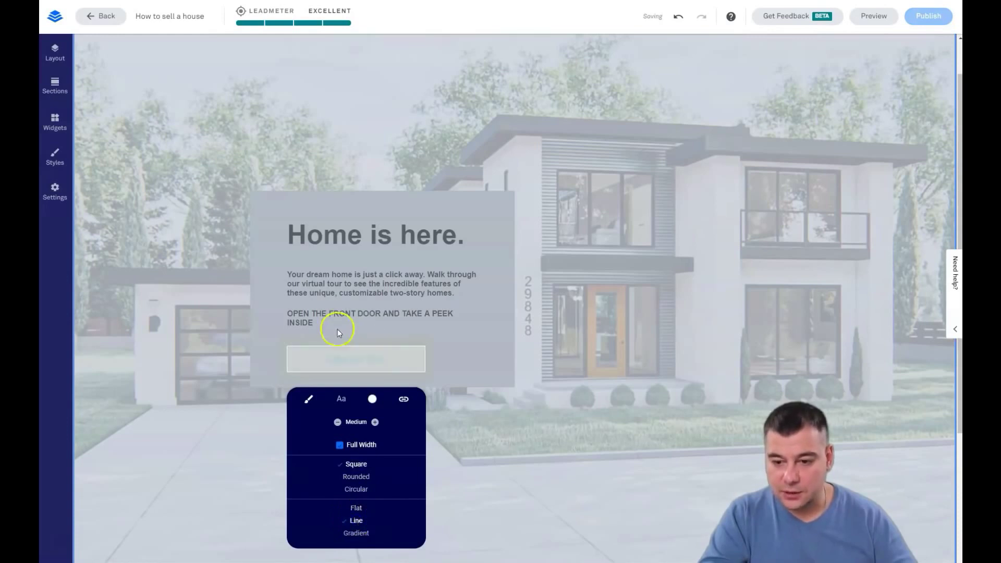
pyautogui.click(352, 536)
pyautogui.click(404, 410)
pyautogui.click(376, 363)
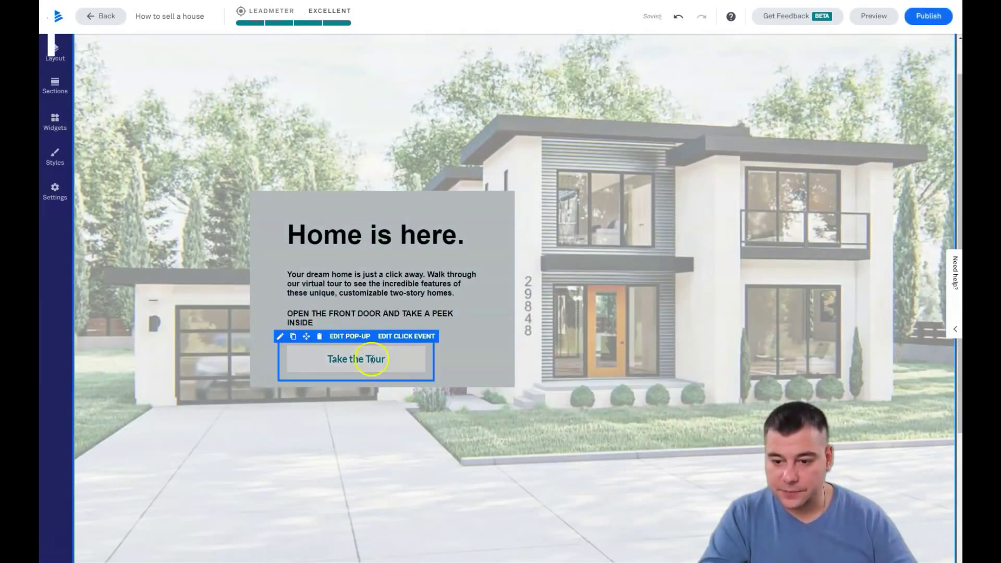
pyautogui.click(280, 336)
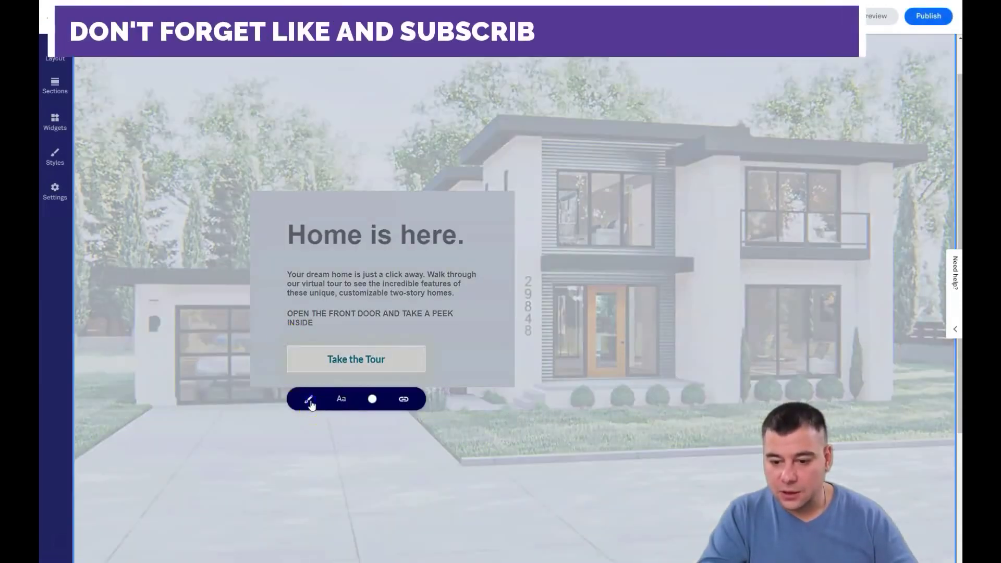
pyautogui.click(309, 400)
pyautogui.click(353, 509)
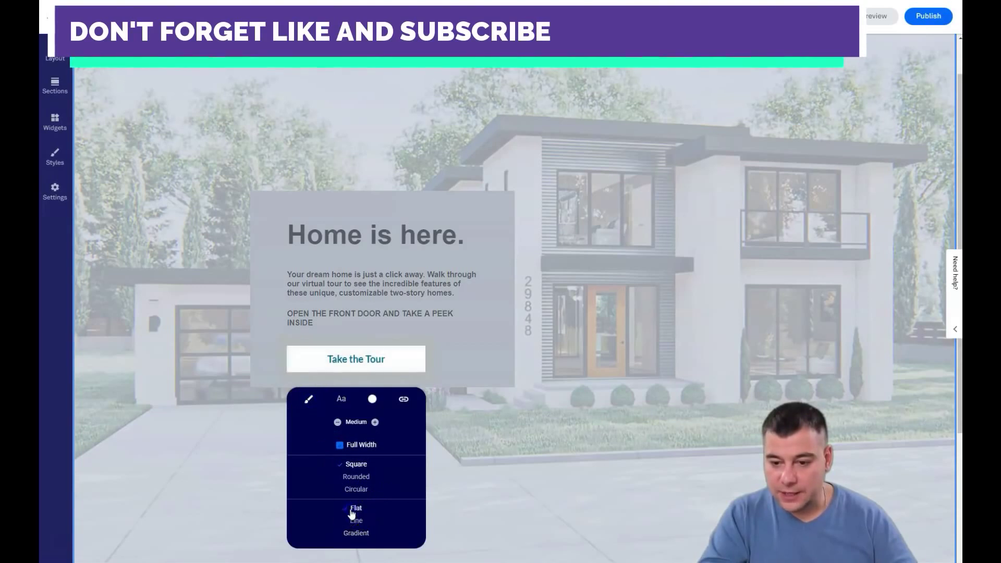
pyautogui.click(472, 458)
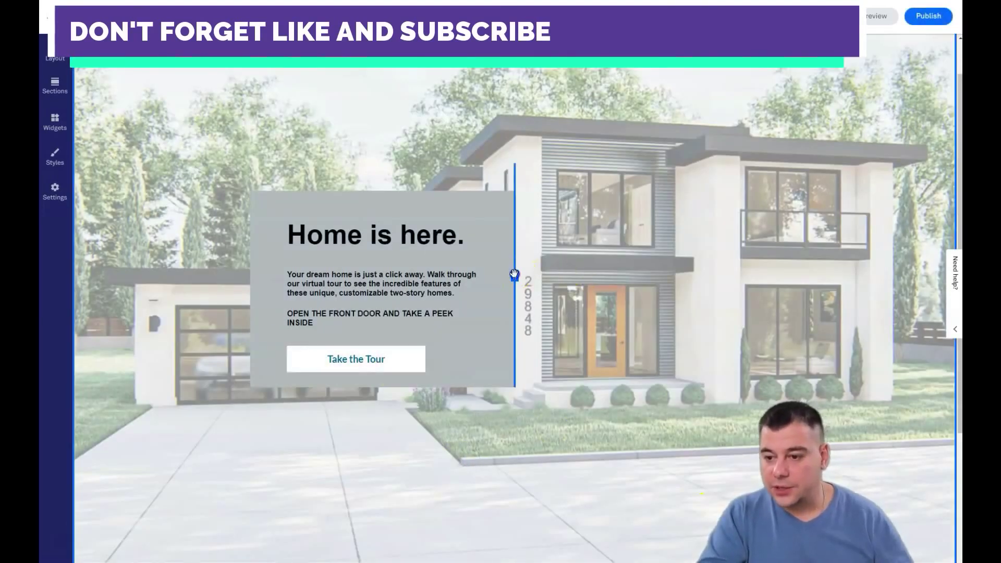
# Try narrower widths for the grey content block and widen it back to its original size.
pyautogui.moveTo(549, 282); pyautogui.dragTo(445, 282)
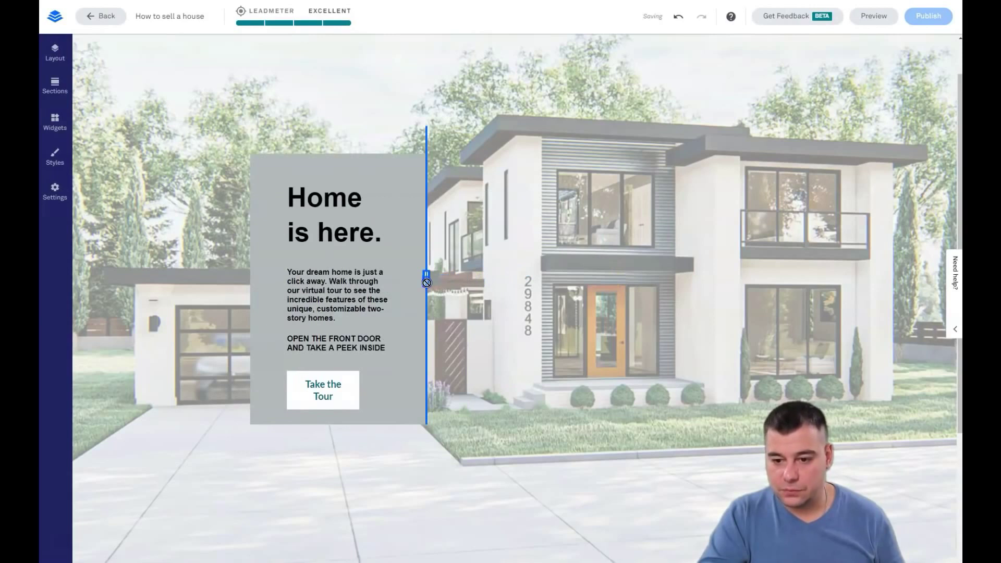
pyautogui.moveTo(459, 290); pyautogui.dragTo(476, 288)
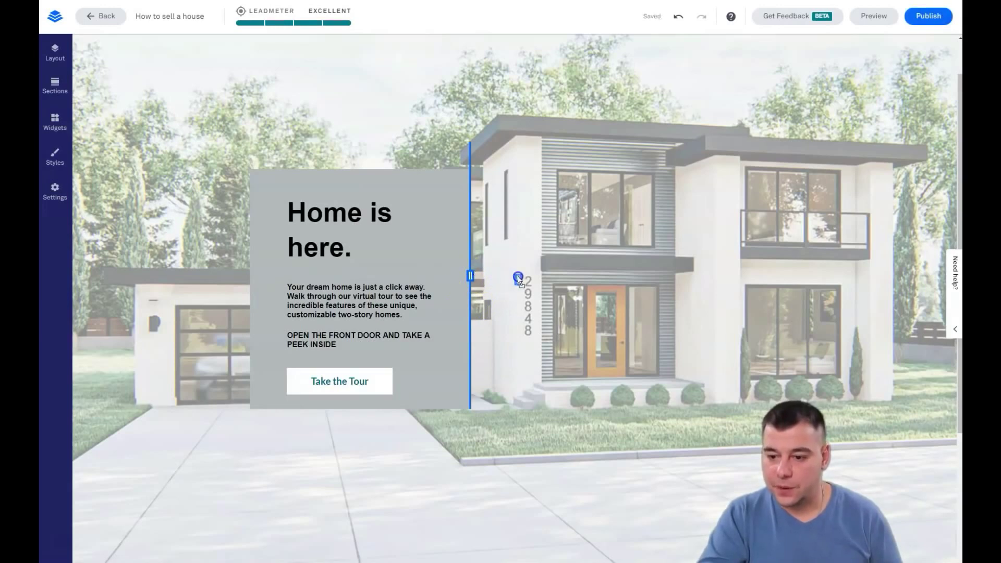
pyautogui.moveTo(516, 279); pyautogui.dragTo(520, 278)
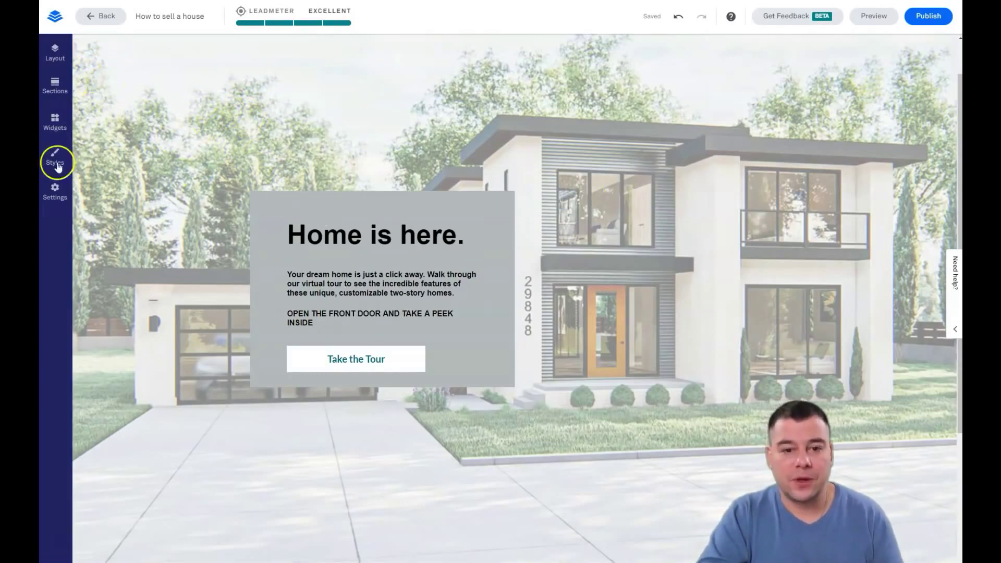
# Add a Video widget beside the grey content block and open its embed code settings.
pyautogui.click(56, 124)
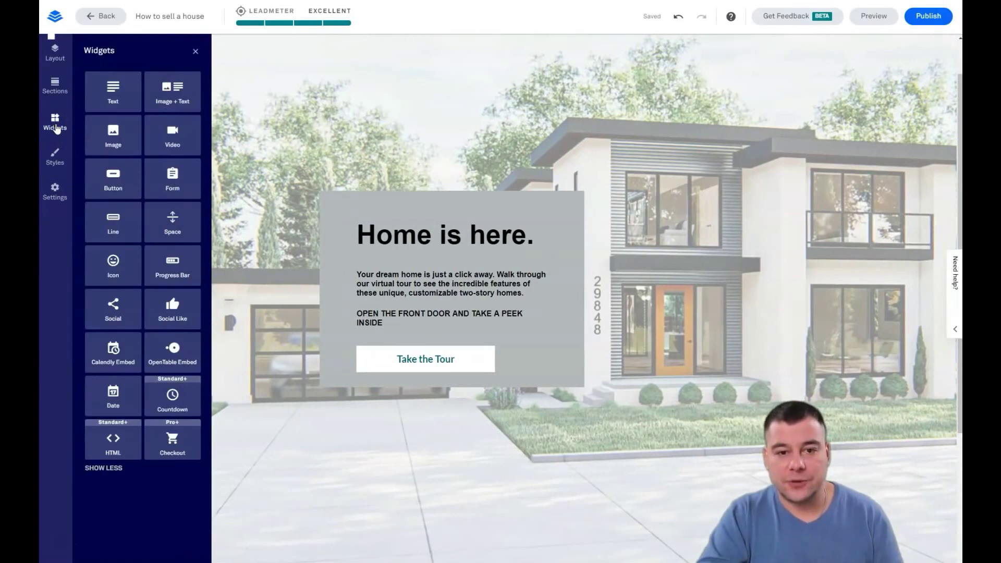
pyautogui.moveTo(172, 135)
pyautogui.mouseDown()
pyautogui.moveTo(441, 222)
pyautogui.moveTo(751, 286)
pyautogui.moveTo(693, 188)
pyautogui.moveTo(708, 238)
pyautogui.moveTo(686, 175)
pyautogui.moveTo(701, 243)
pyautogui.moveTo(667, 241)
pyautogui.moveTo(527, 179)
pyautogui.moveTo(414, 159)
pyautogui.moveTo(356, 287)
pyautogui.moveTo(391, 315)
pyautogui.moveTo(543, 342)
pyautogui.moveTo(610, 232)
pyautogui.moveTo(662, 182)
pyautogui.moveTo(715, 185)
pyautogui.moveTo(718, 245)
pyautogui.mouseUp()
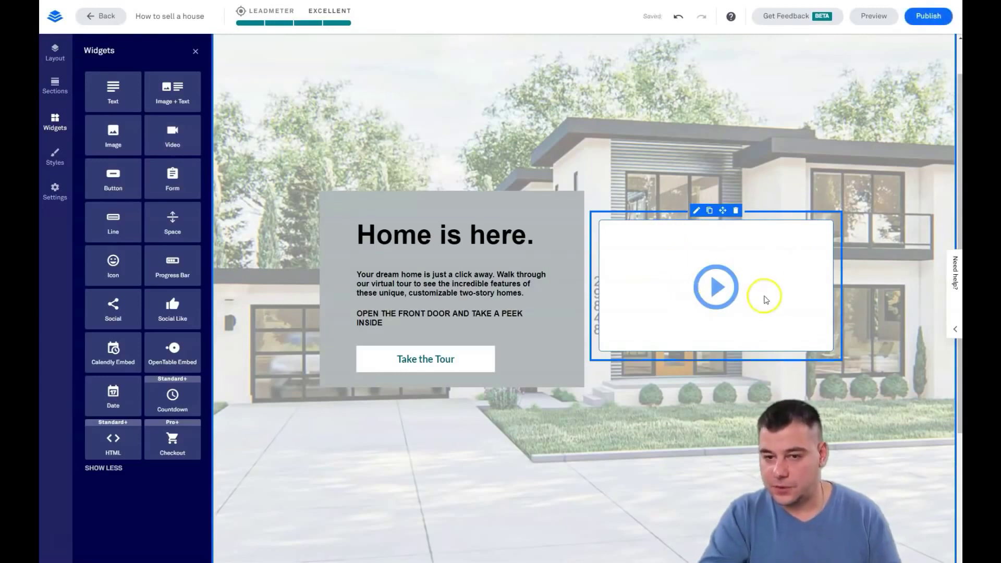
pyautogui.click(697, 212)
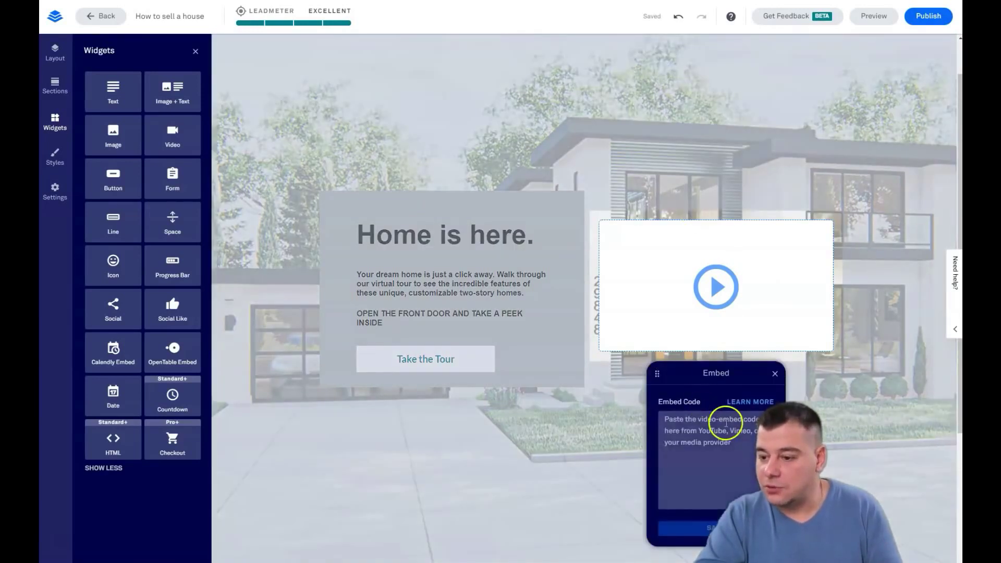
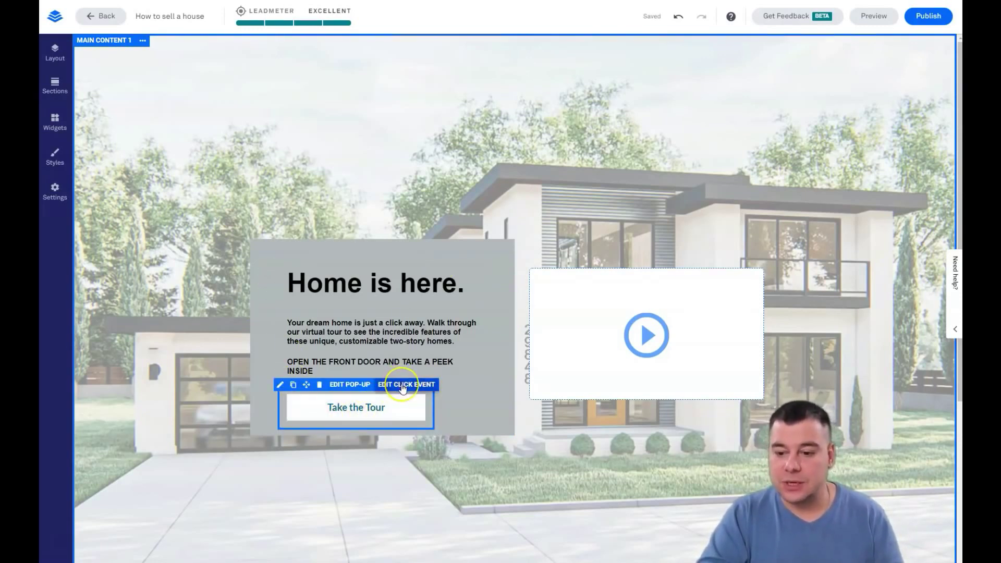
# Edit the Take the Tour button's click event to open a pop-up and create a new pop-up for it.
pyautogui.click(402, 386)
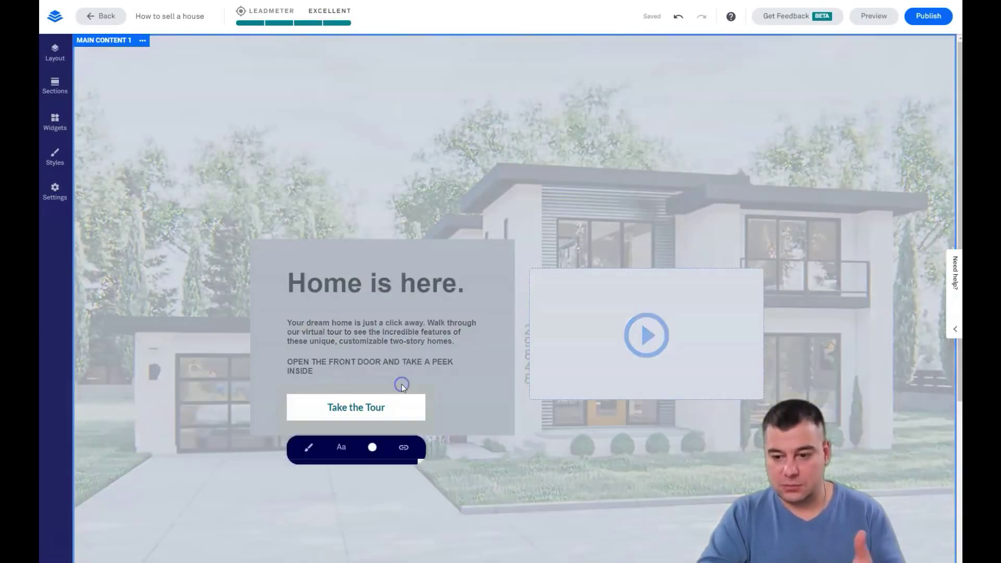
pyautogui.click(312, 500)
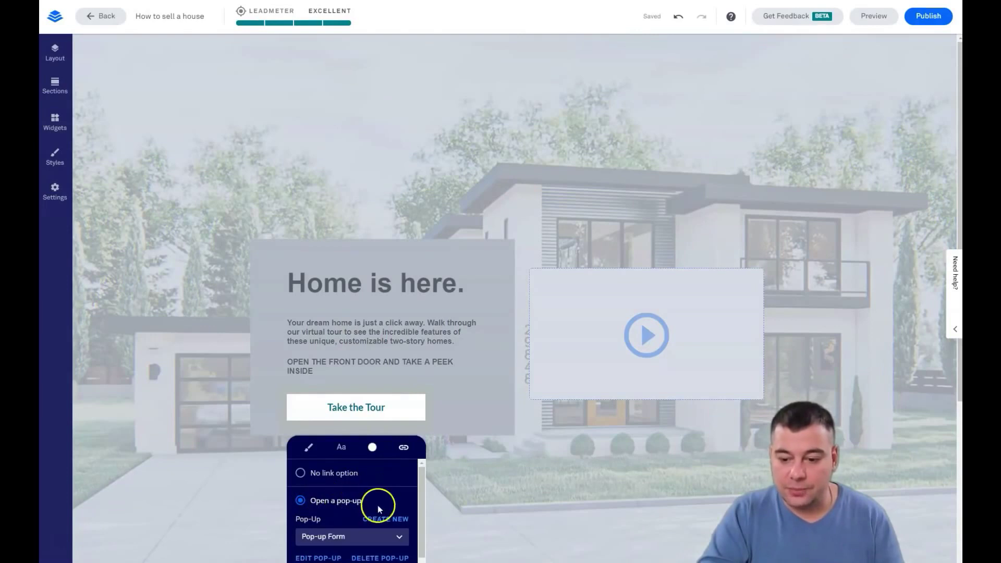
pyautogui.scroll(-5, 422, 508)
pyautogui.scroll(3, 414, 480)
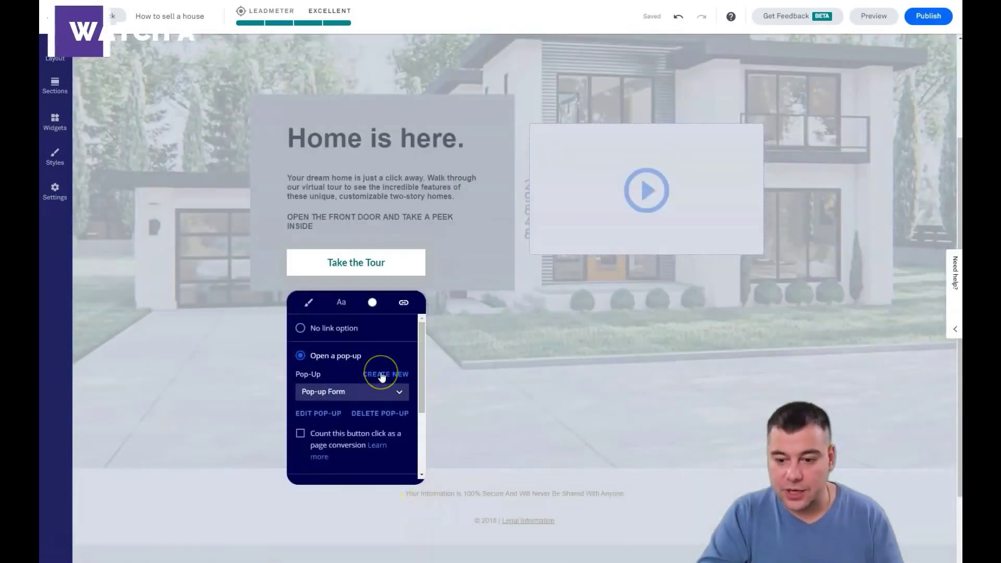
pyautogui.click(382, 375)
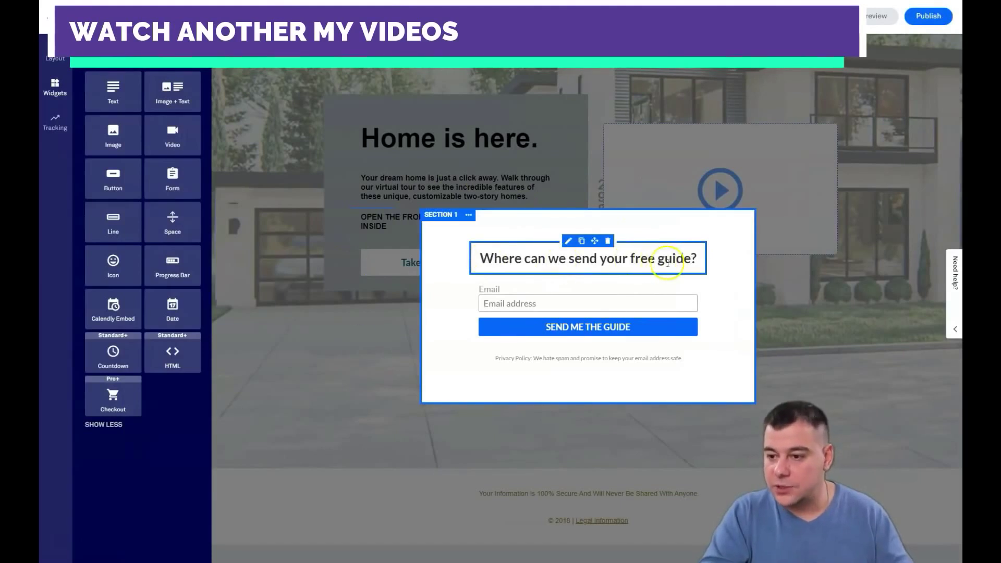
# Change the pop-up headline to "Where can we send your a tour?" and close its text settings.
pyautogui.moveTo(691, 258); pyautogui.dragTo(625, 259)
pyautogui.write('tou')
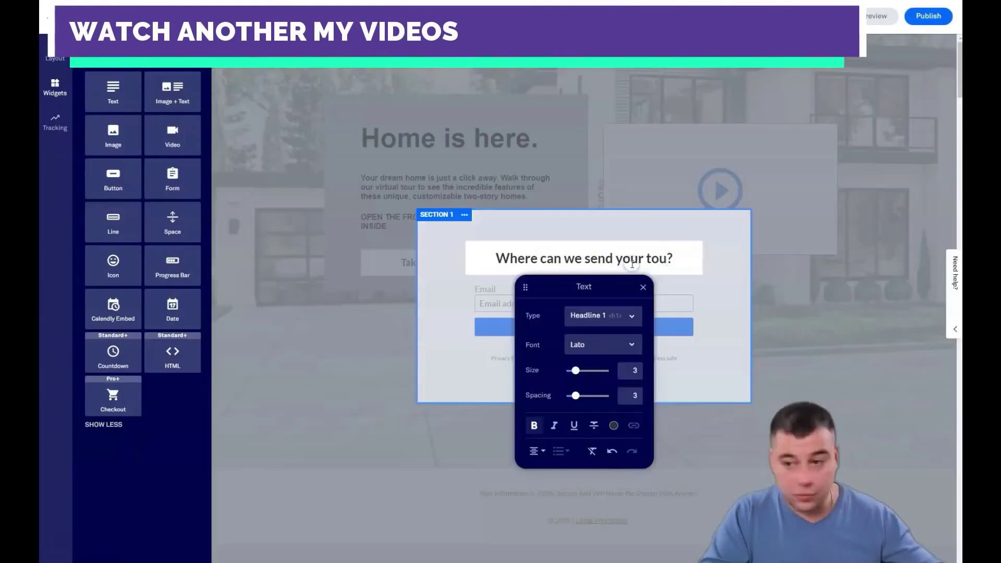
pyautogui.write('r')
pyautogui.click(641, 257)
pyautogui.write('a')
pyautogui.click(641, 230)
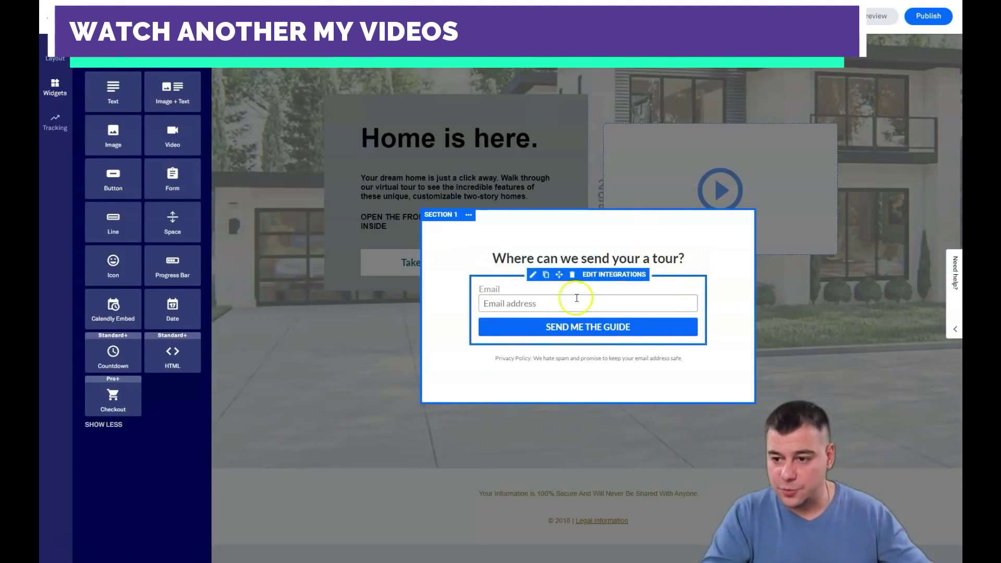
# Set the background of the pop-up's Section 1 to the custom grey 9EA6A9 at 100 opacity and close the section settings.
pyautogui.click(468, 215)
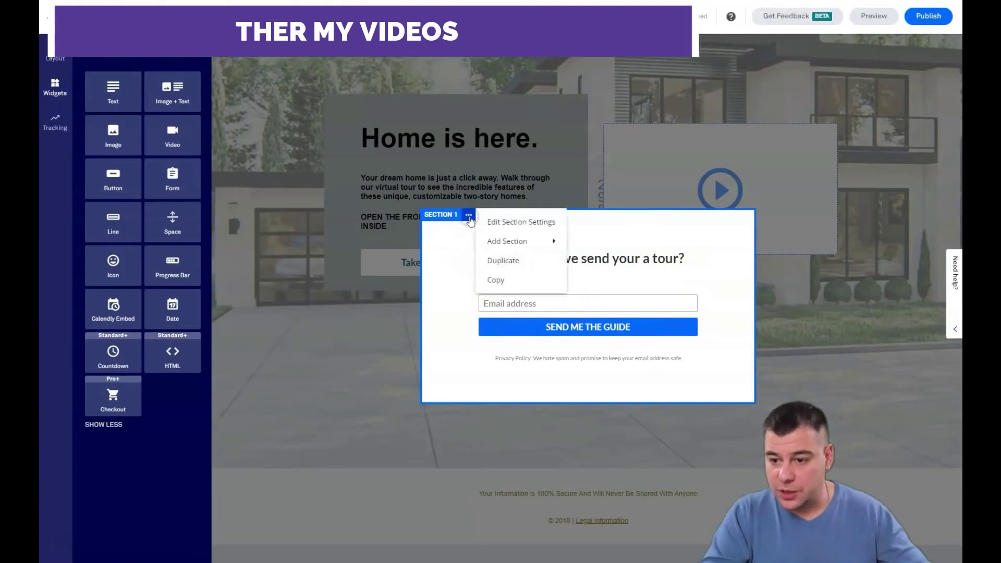
pyautogui.click(525, 221)
pyautogui.click(210, 105)
pyautogui.click(116, 121)
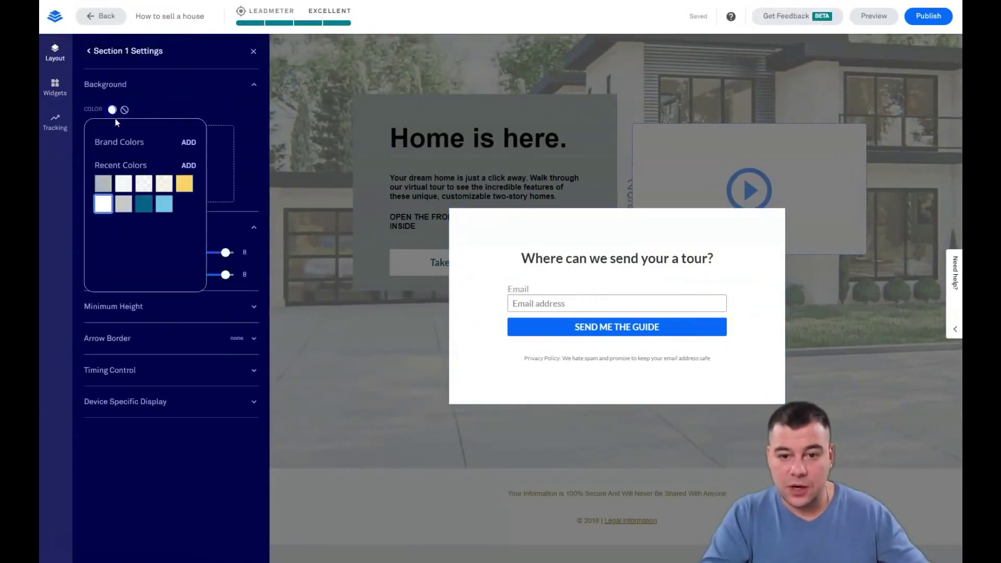
pyautogui.click(125, 203)
pyautogui.moveTo(94, 152); pyautogui.dragTo(104, 174)
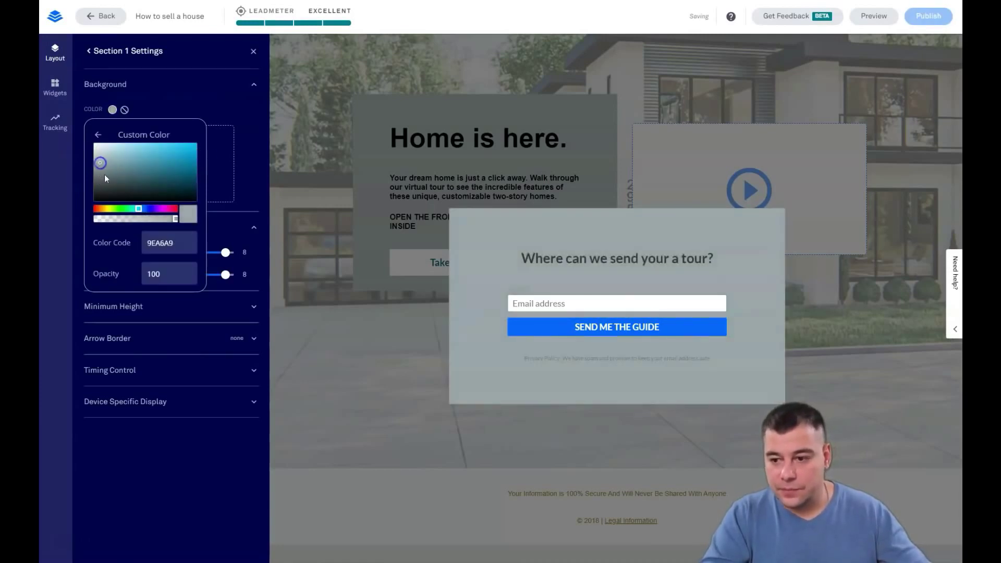
pyautogui.click(219, 124)
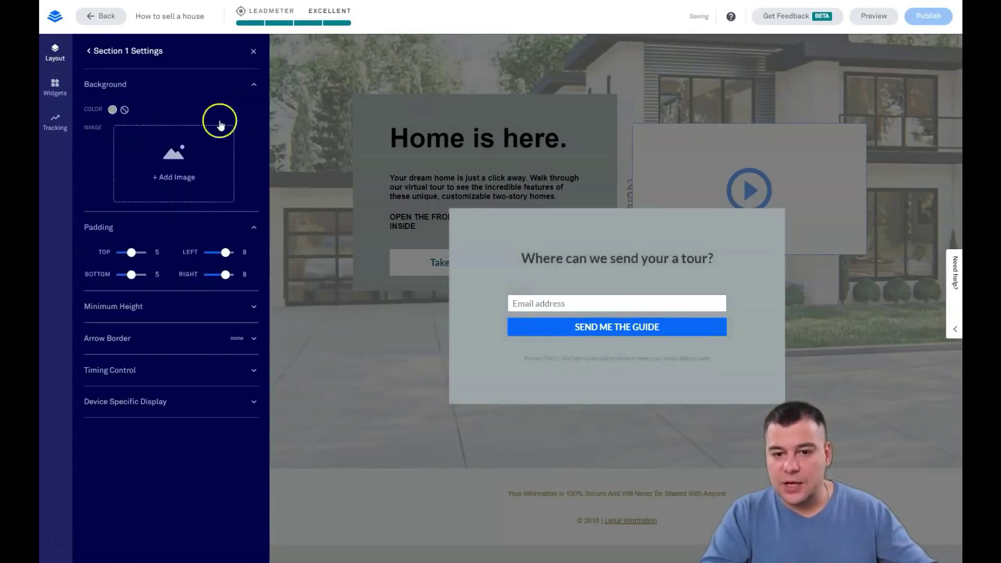
pyautogui.click(253, 53)
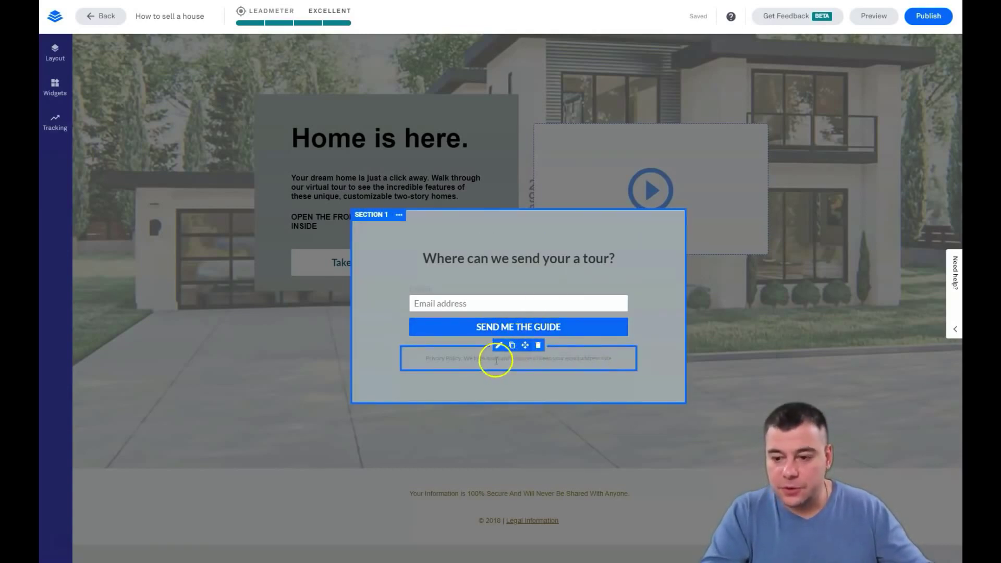
# Give the pop-up form's submit button a white background and 080808 text at 100 opacity, and close its settings.
pyautogui.click(468, 327)
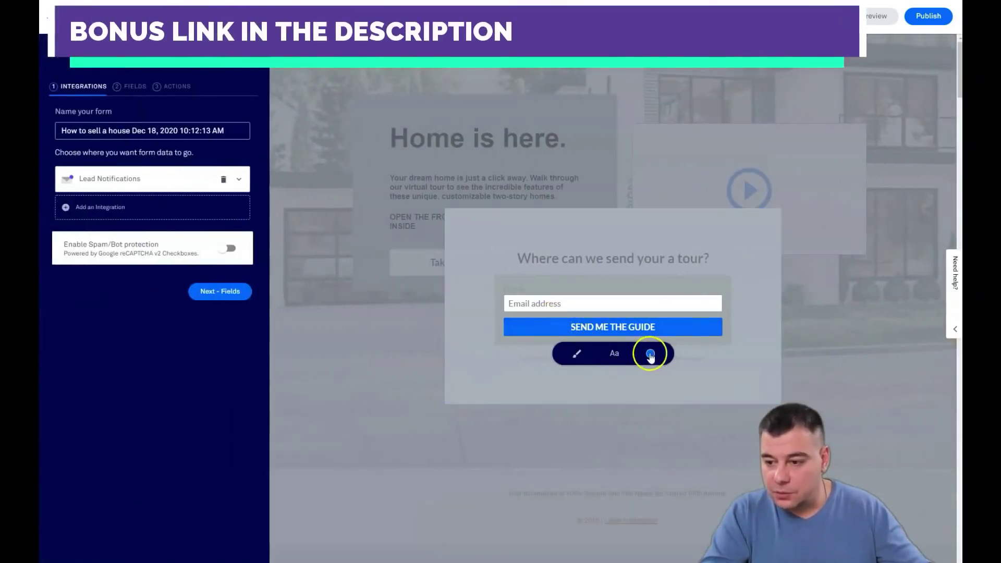
pyautogui.click(650, 355)
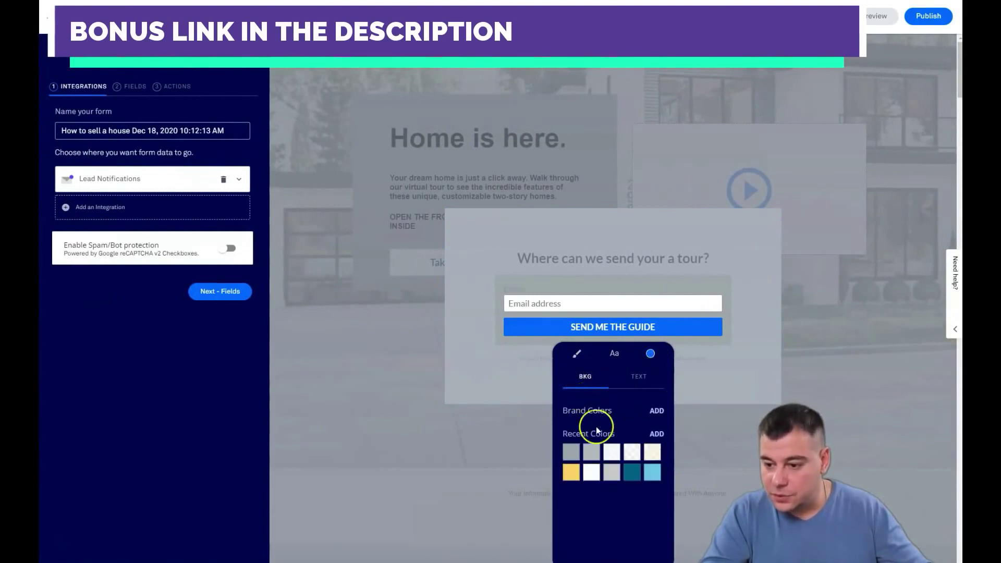
pyautogui.click(592, 470)
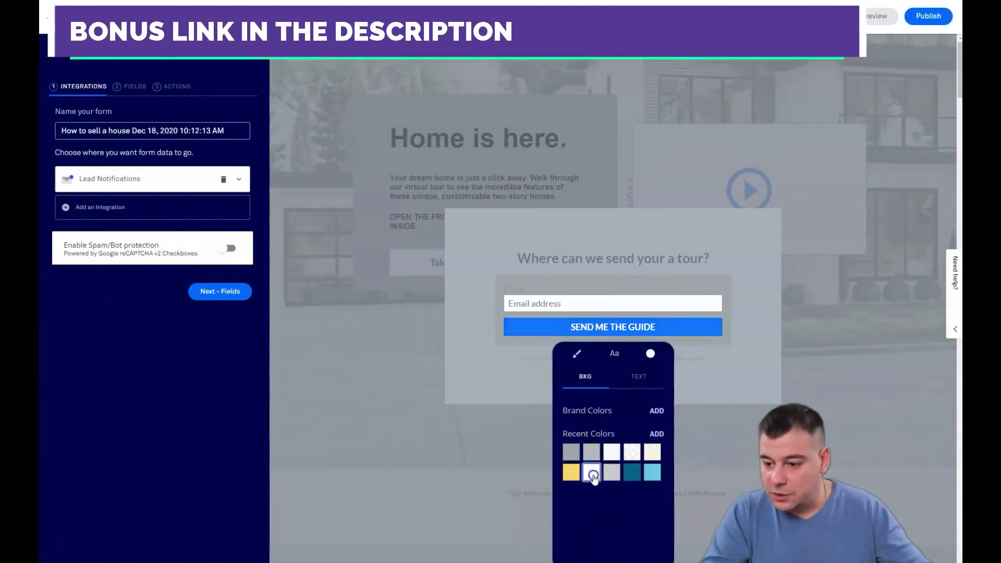
pyautogui.click(634, 376)
pyautogui.click(657, 434)
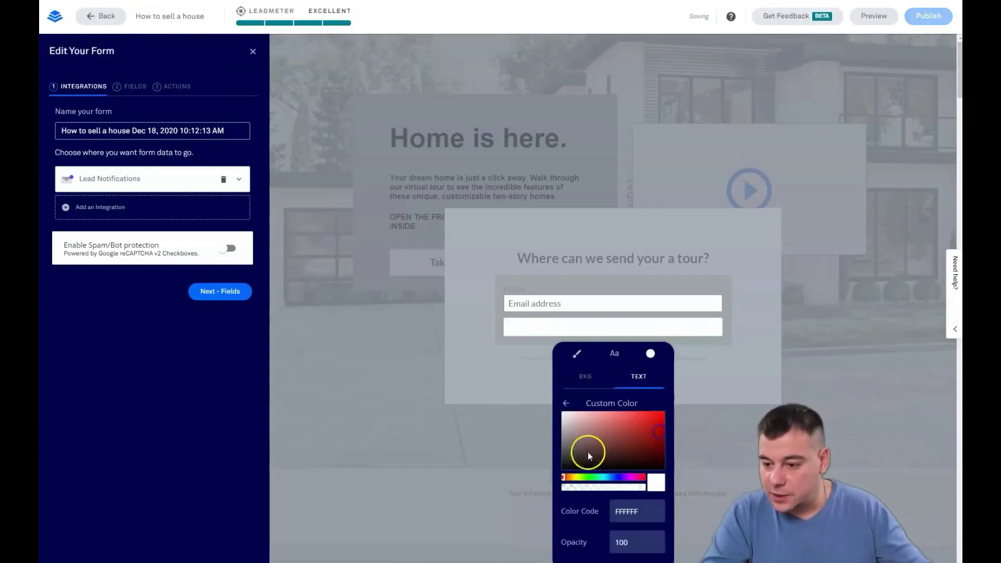
pyautogui.moveTo(566, 470); pyautogui.dragTo(562, 469)
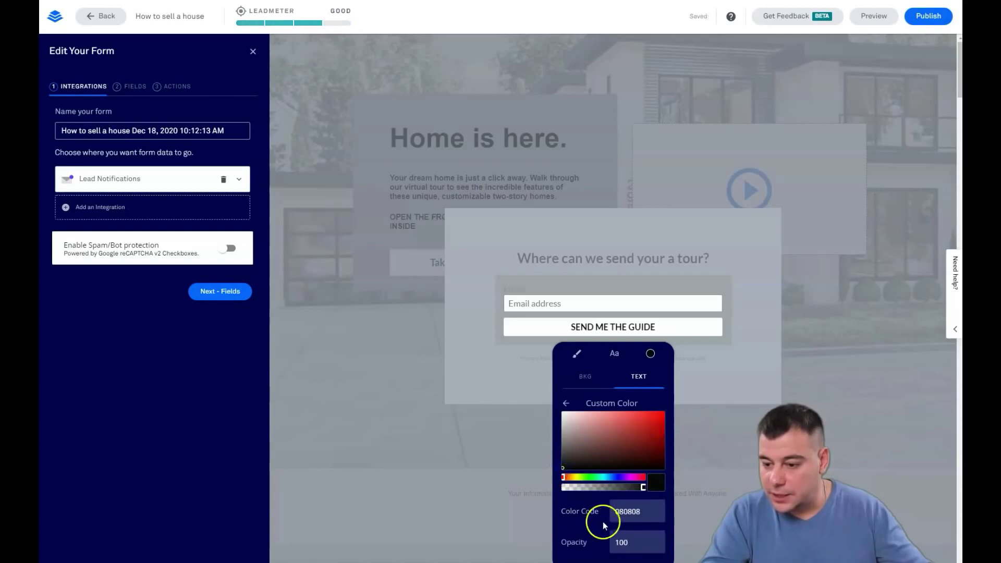
pyautogui.click(703, 397)
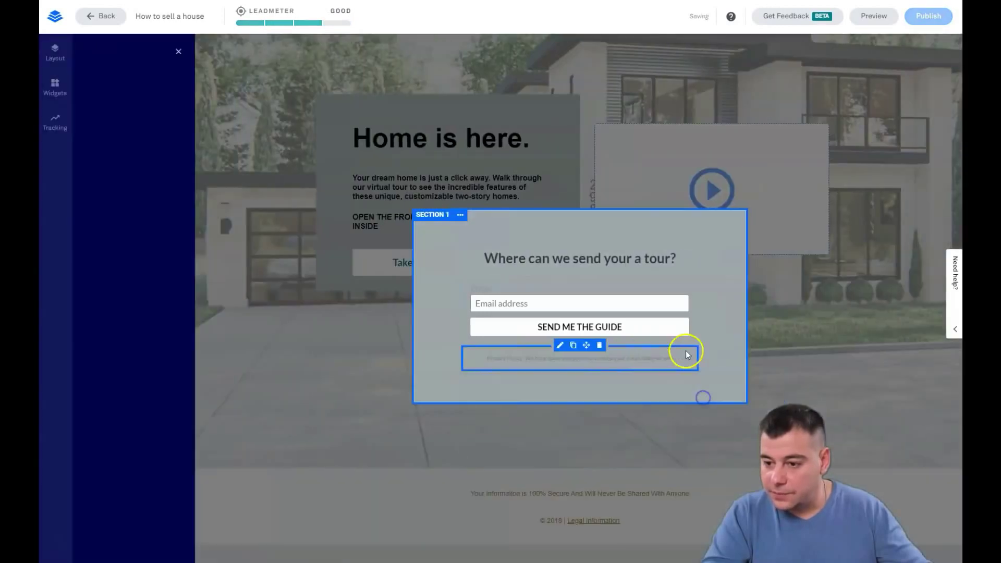
pyautogui.click(480, 328)
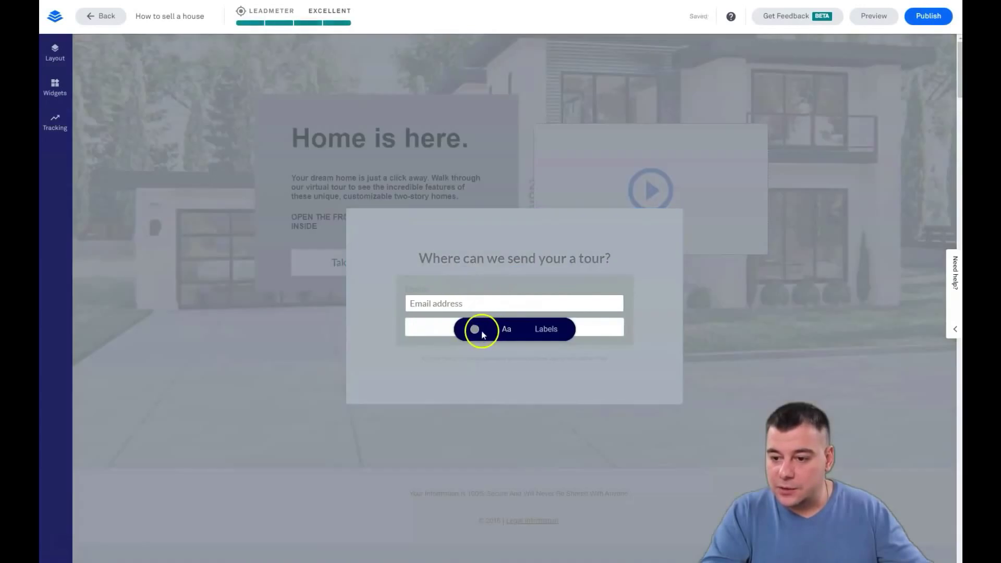
pyautogui.click(476, 330)
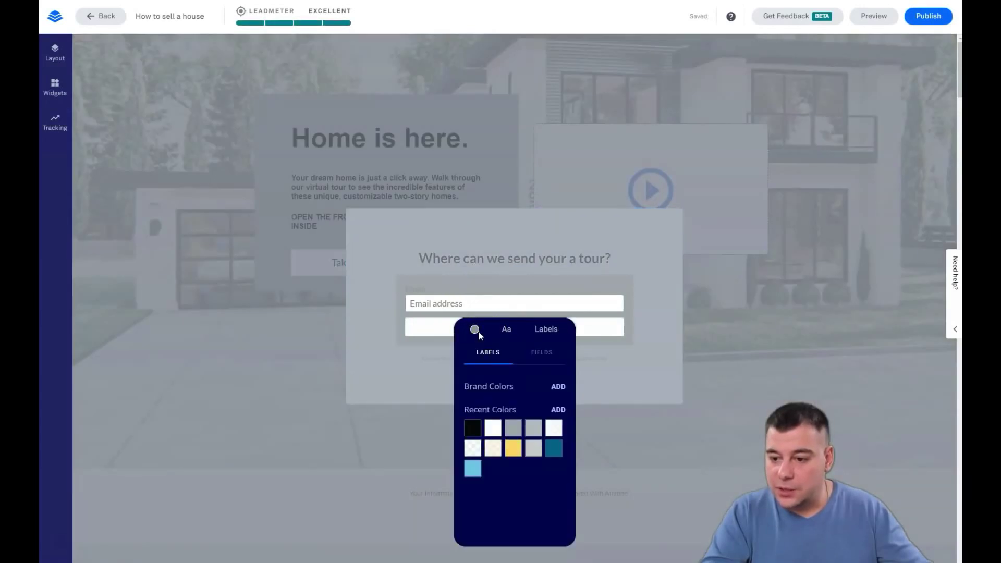
pyautogui.click(545, 355)
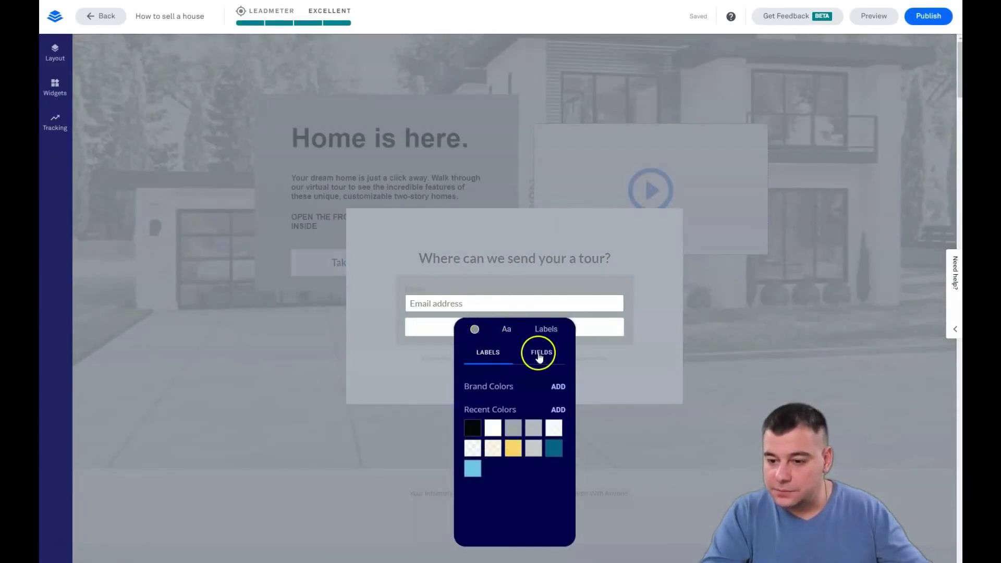
pyautogui.click(599, 351)
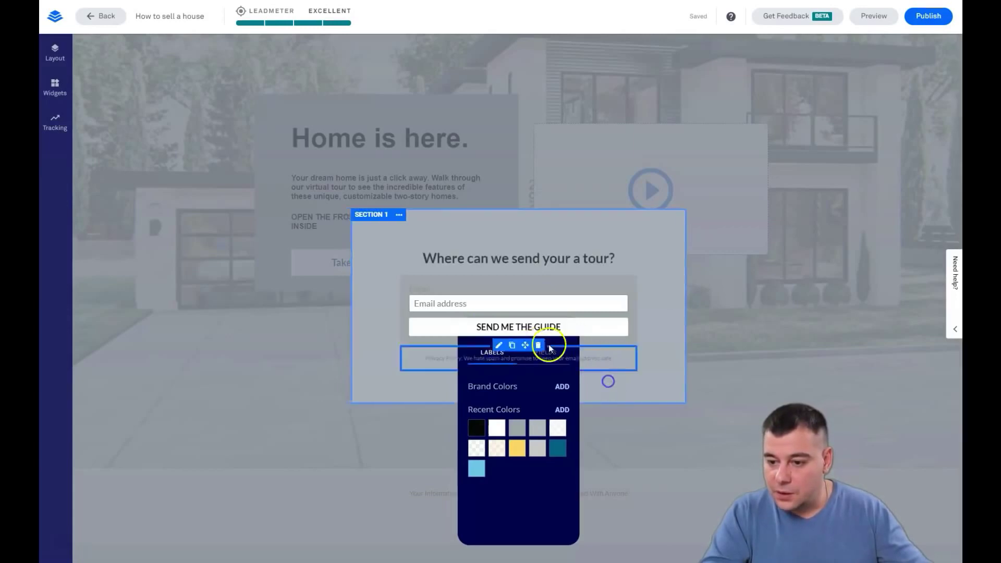
# Turn off Full Width for the pop-up form's SEND ME THE GUIDE button.
pyautogui.click(513, 327)
pyautogui.click(479, 352)
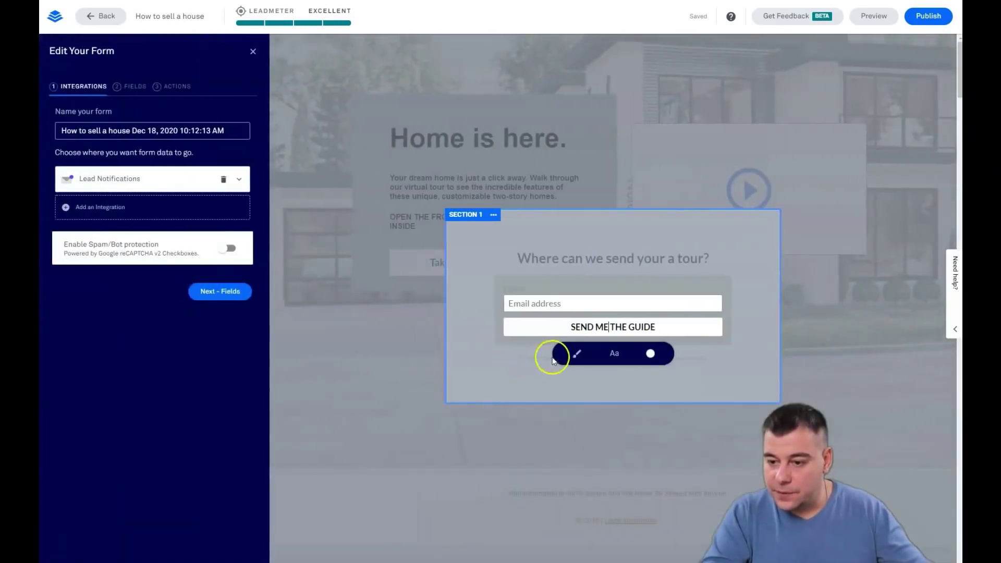
pyautogui.click(575, 355)
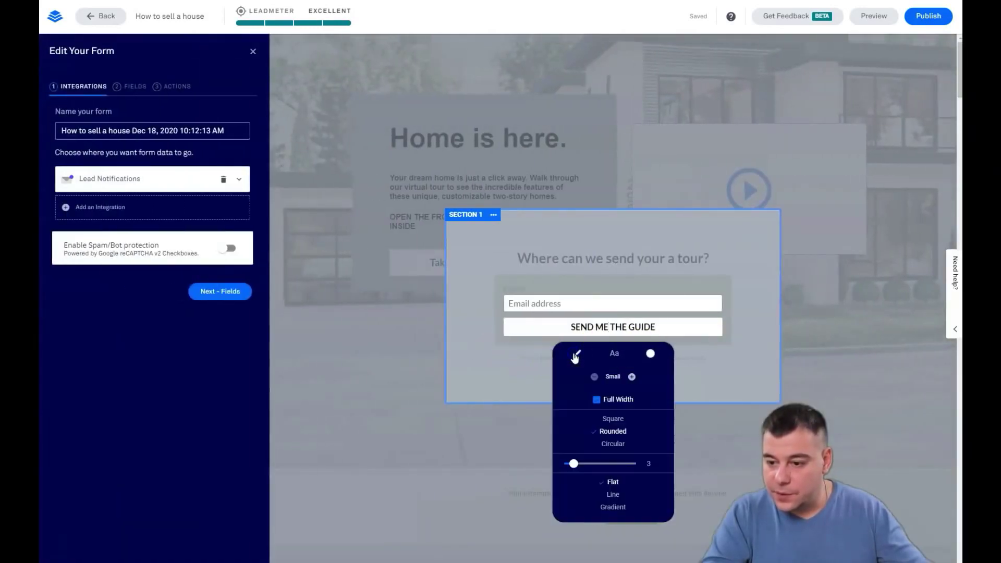
pyautogui.click(596, 400)
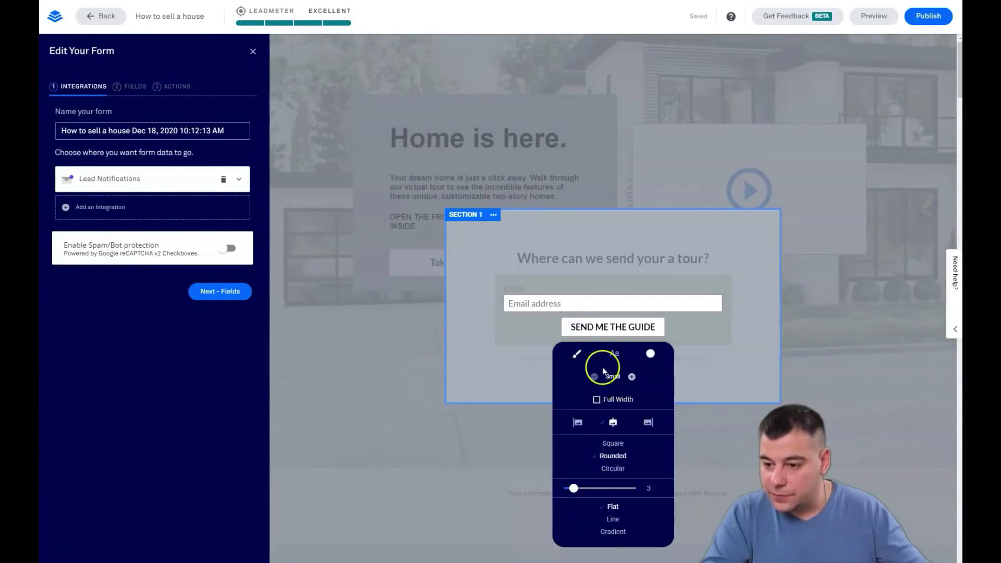
# Set the SEND ME THE GUIDE button's background to a custom green and close the form settings.
pyautogui.click(650, 353)
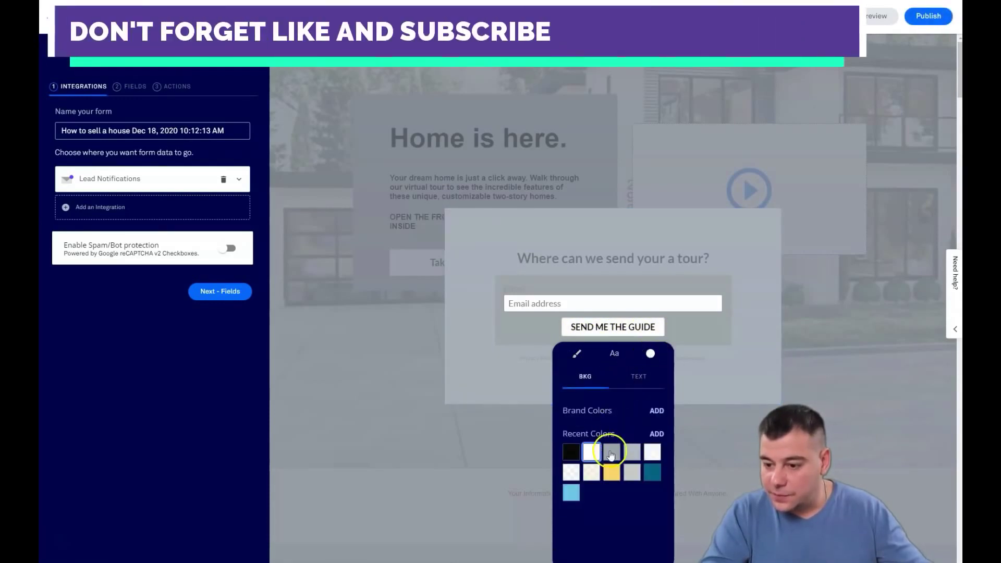
pyautogui.click(653, 434)
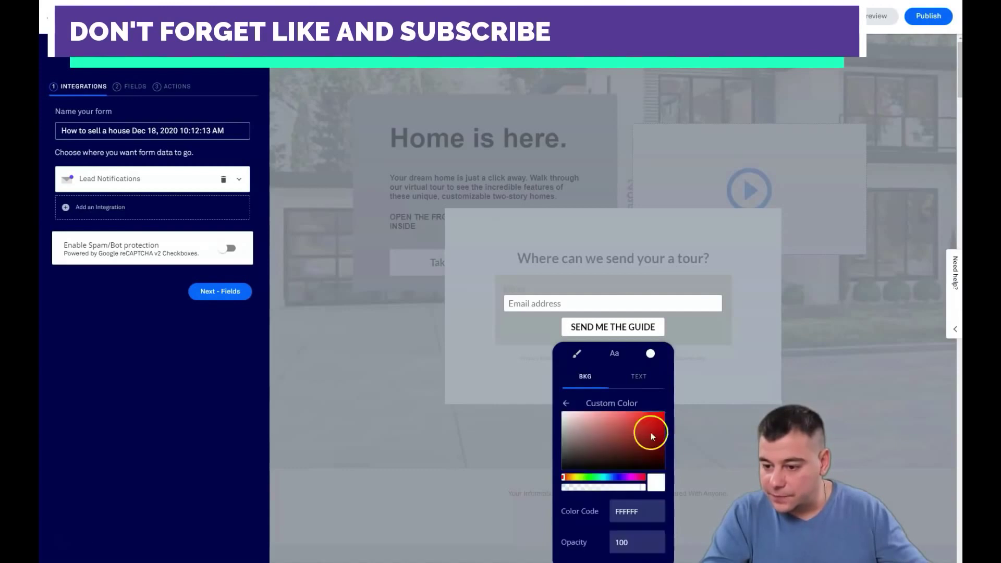
pyautogui.click(591, 477)
pyautogui.click(648, 440)
pyautogui.click(346, 284)
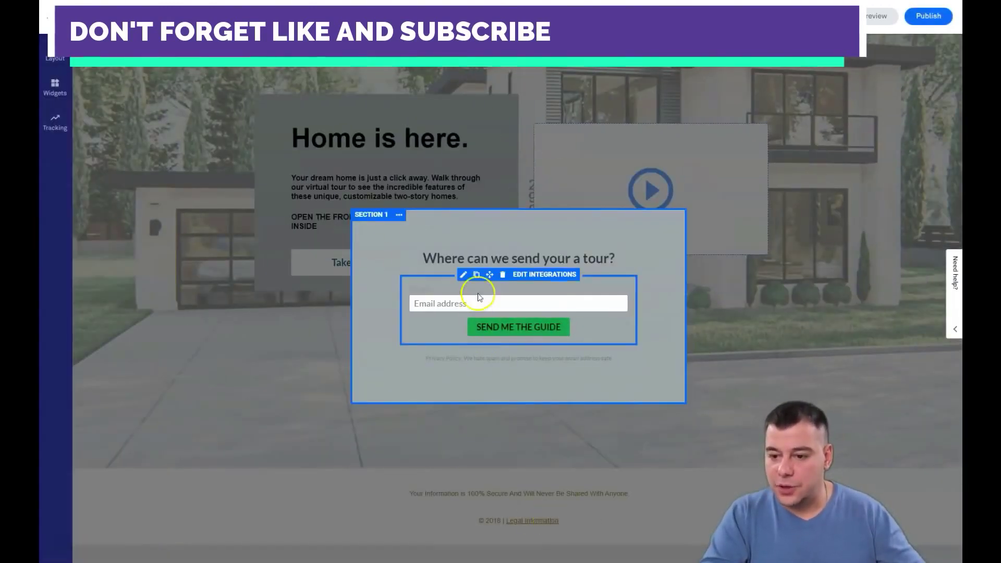
# Add a First Name field to the pop-up form and move it above the Email field.
pyautogui.click(466, 305)
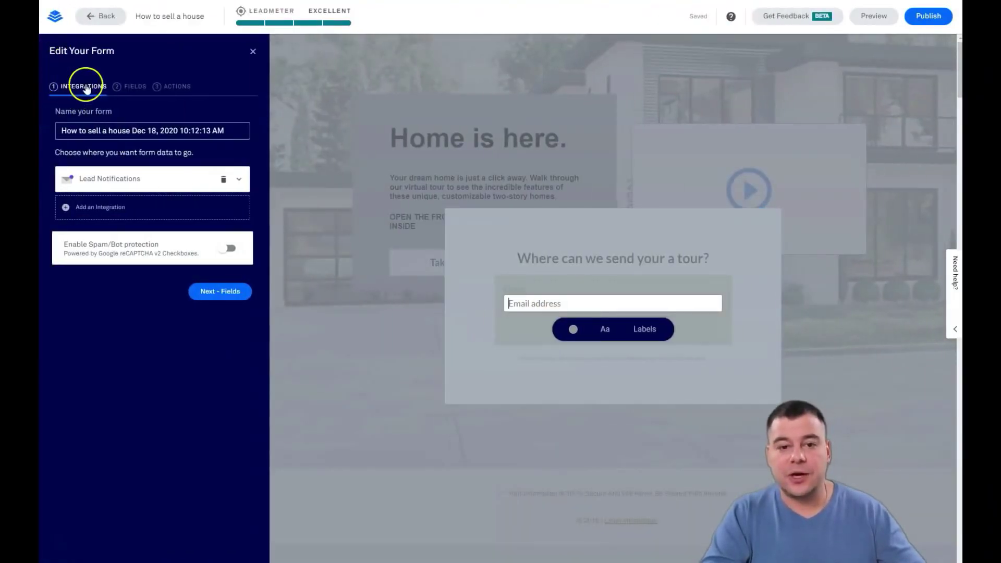
pyautogui.click(128, 88)
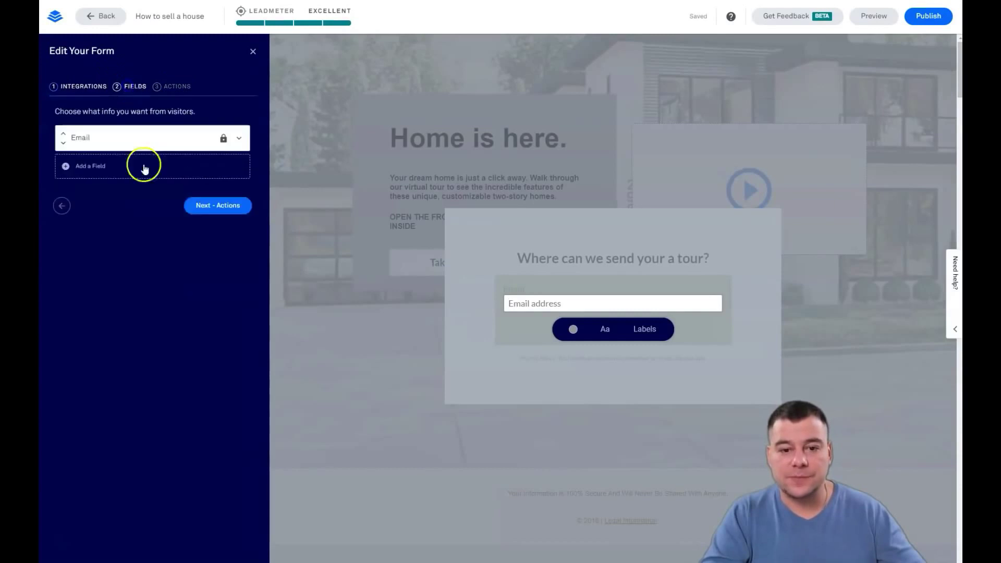
pyautogui.click(66, 167)
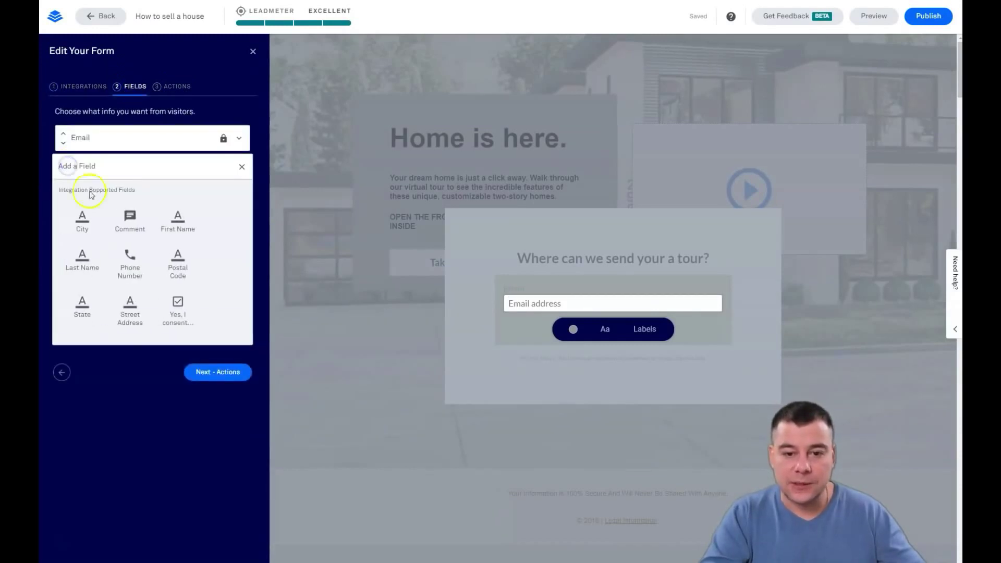
pyautogui.click(178, 222)
pyautogui.click(230, 165)
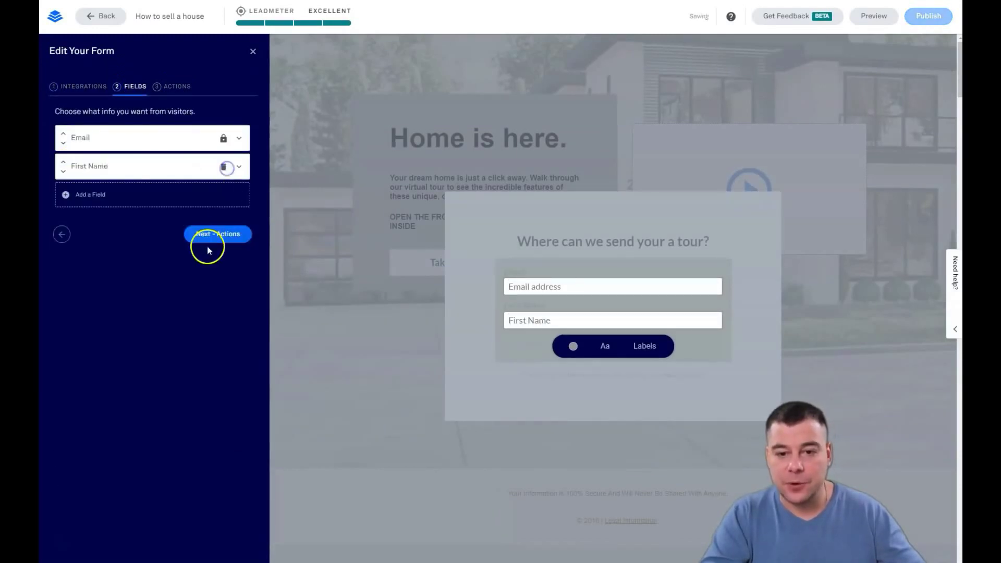
pyautogui.click(63, 162)
# Try a City field in the pop-up form and delete it again.
pyautogui.click(68, 193)
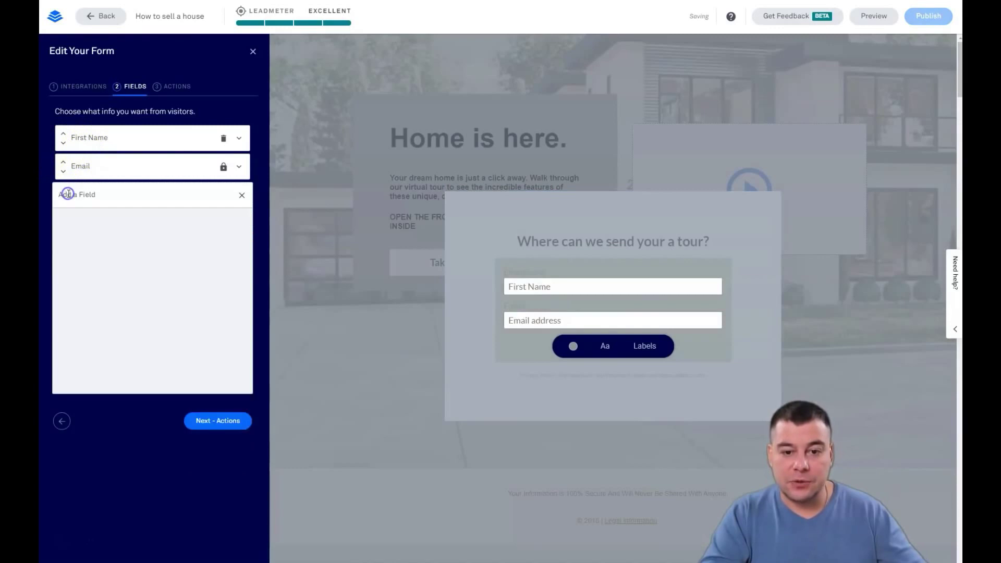
pyautogui.click(69, 257)
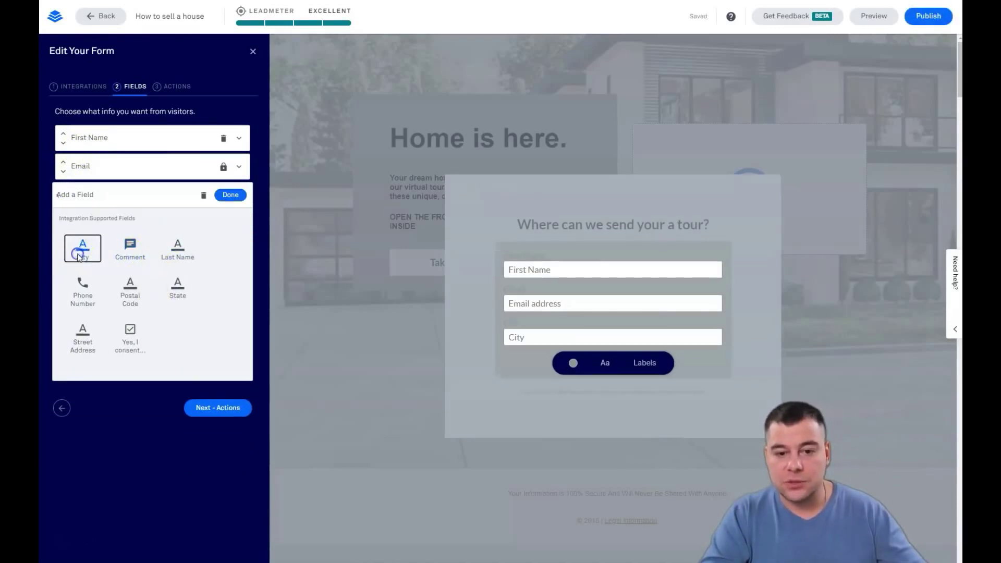
pyautogui.click(229, 195)
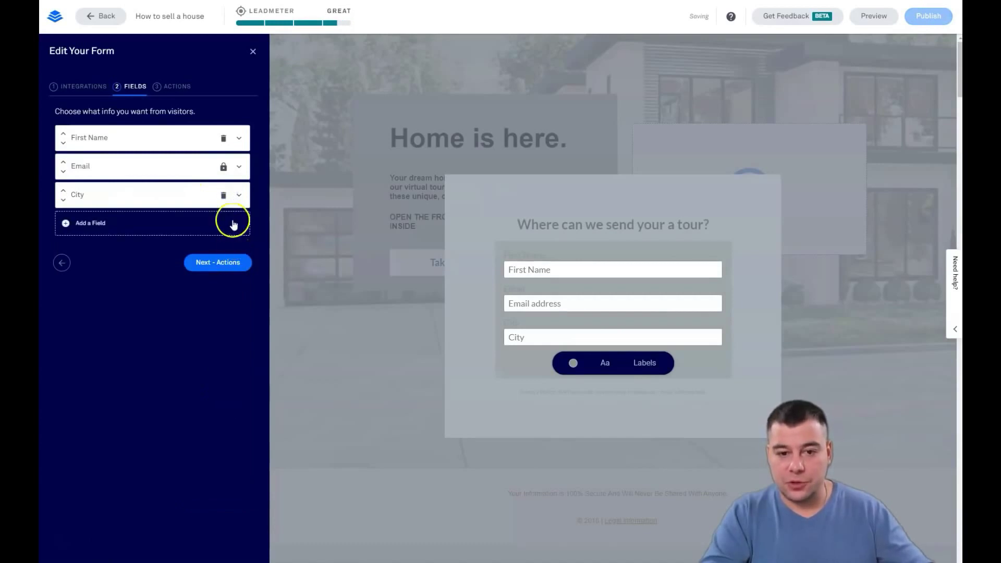
pyautogui.click(224, 198)
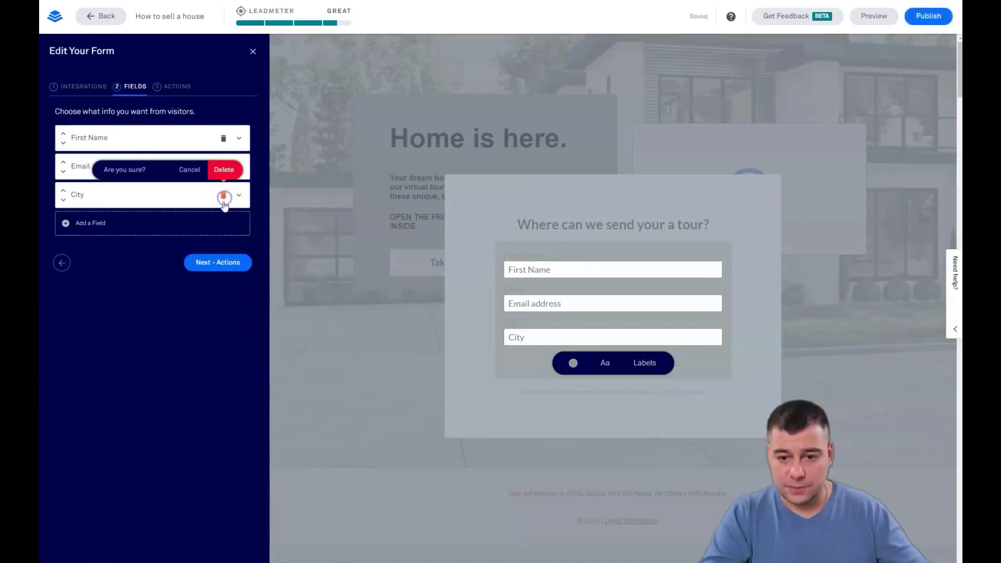
pyautogui.click(221, 175)
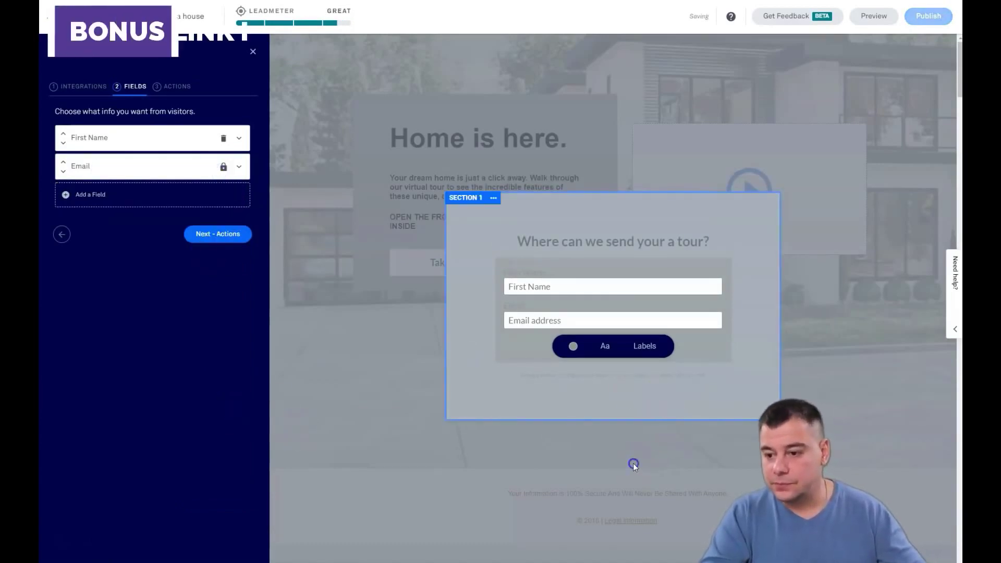
# Close the form settings and the pop-up, and delete the Video widget beside the grey content block.
pyautogui.click(632, 463)
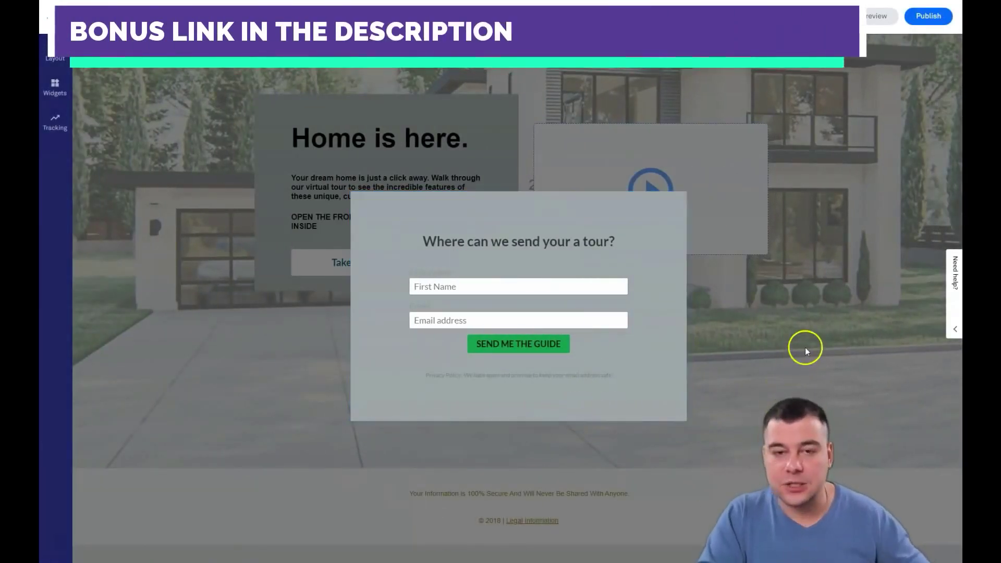
pyautogui.click(266, 365)
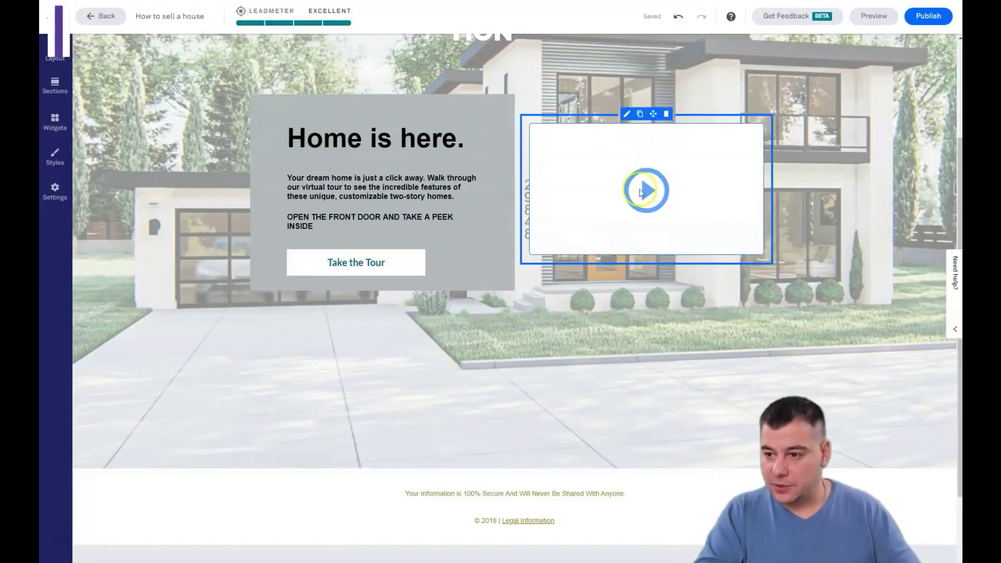
pyautogui.click(667, 115)
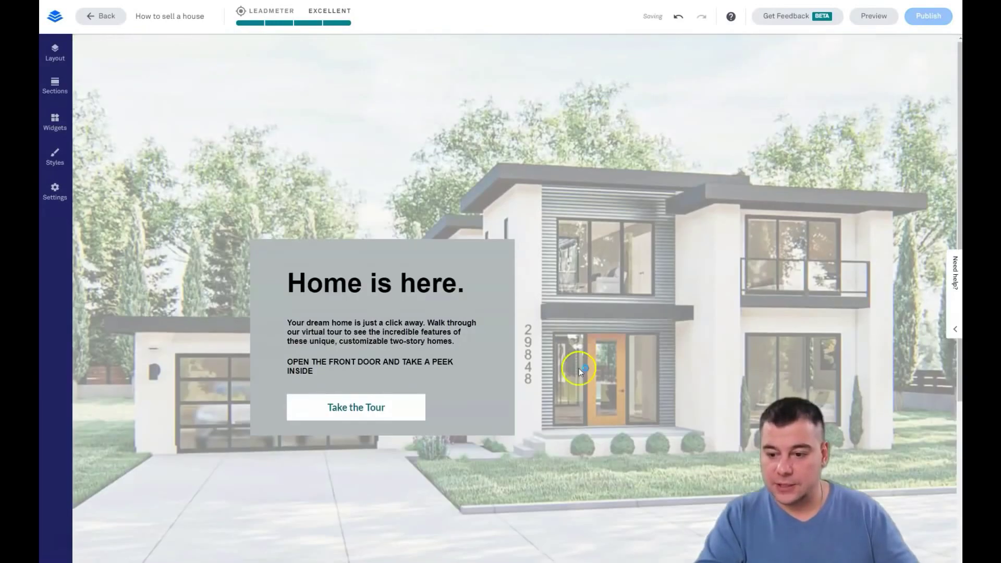
# Set the font of the footer line "Your Information is 100% Secure And Will Never Be Shared With Anyone." to Alegreya Sans.
pyautogui.scroll(-3, 577, 380)
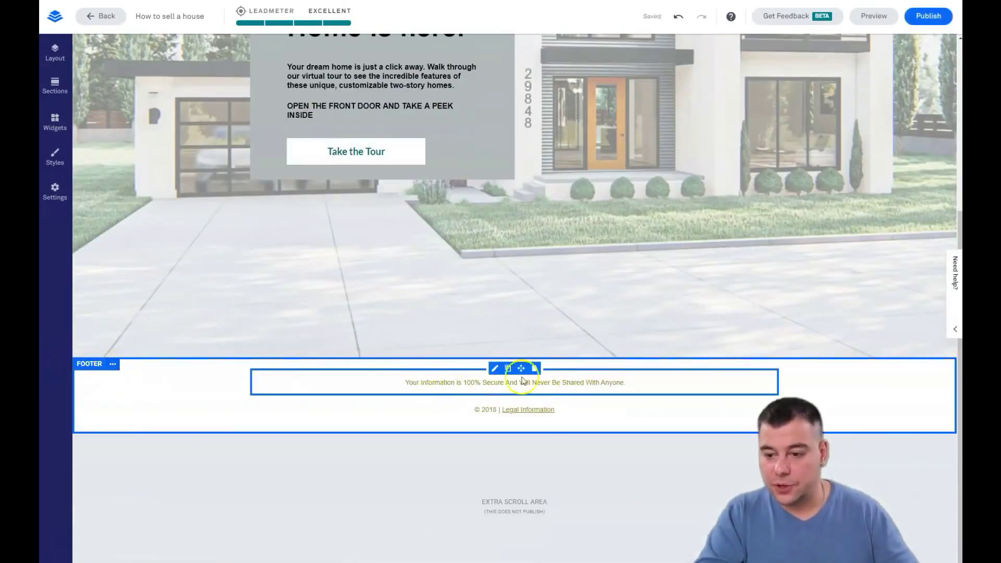
pyautogui.click(554, 383)
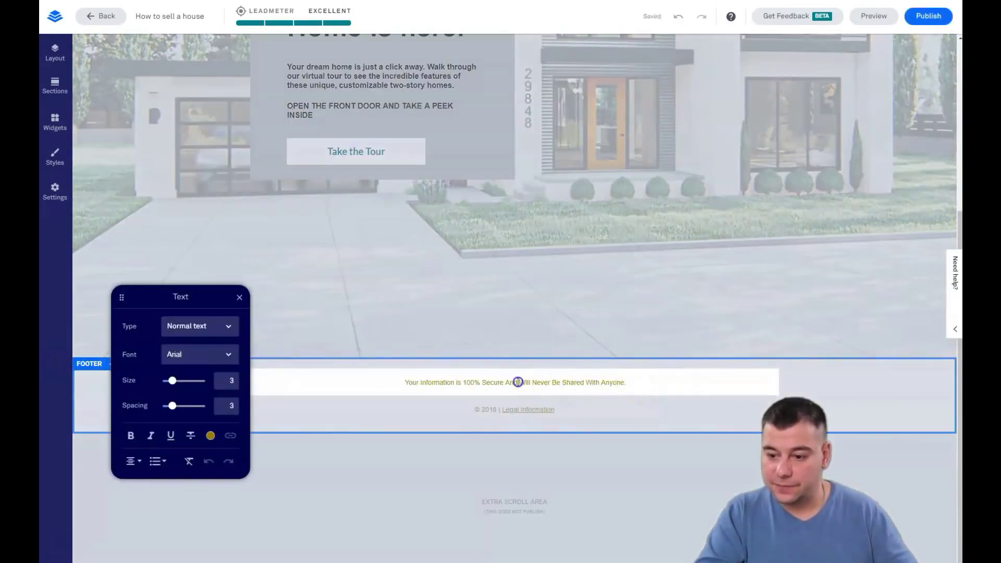
pyautogui.click(550, 410)
pyautogui.click(591, 383)
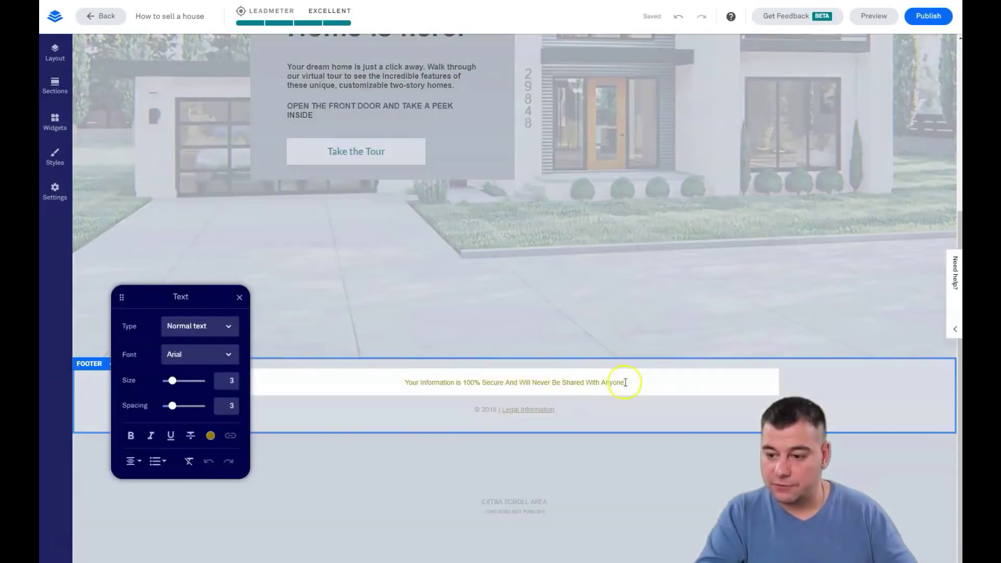
pyautogui.moveTo(625, 383); pyautogui.dragTo(441, 390)
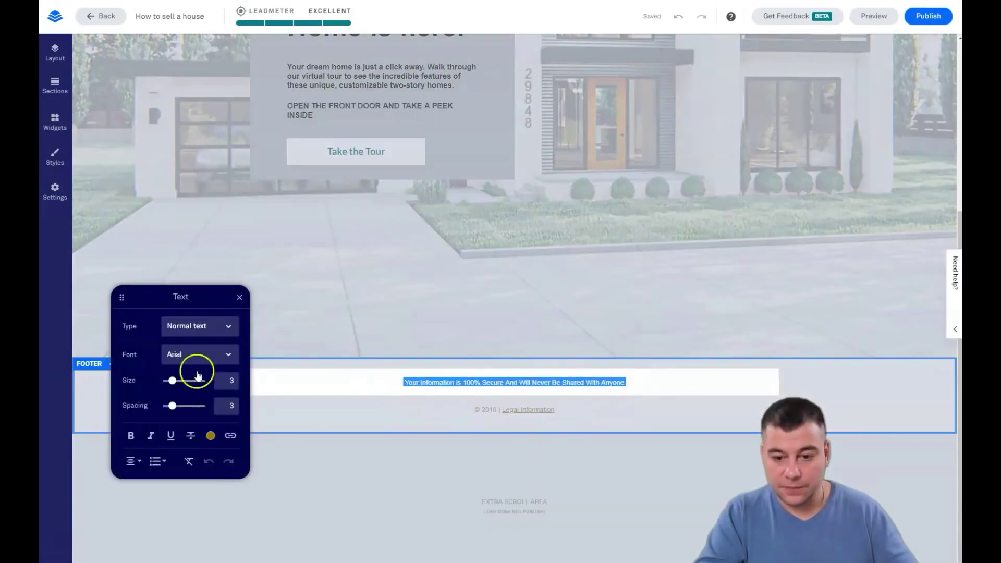
pyautogui.click(228, 355)
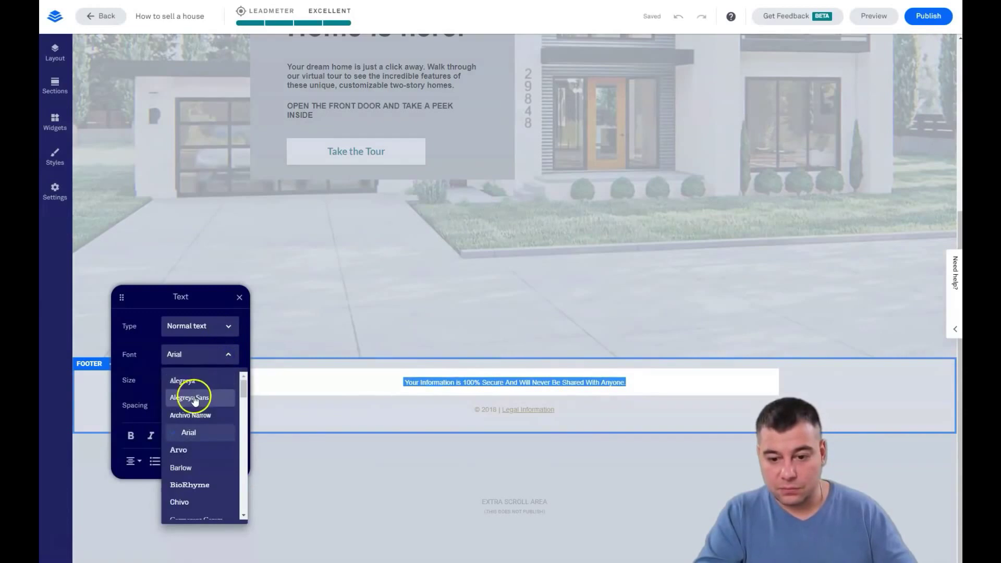
pyautogui.click(196, 397)
# Set the font of the footer's "© 2018 | Legal Information" line to BioRhyme.
pyautogui.click(366, 412)
pyautogui.moveTo(562, 411); pyautogui.dragTo(395, 424)
pyautogui.click(230, 382)
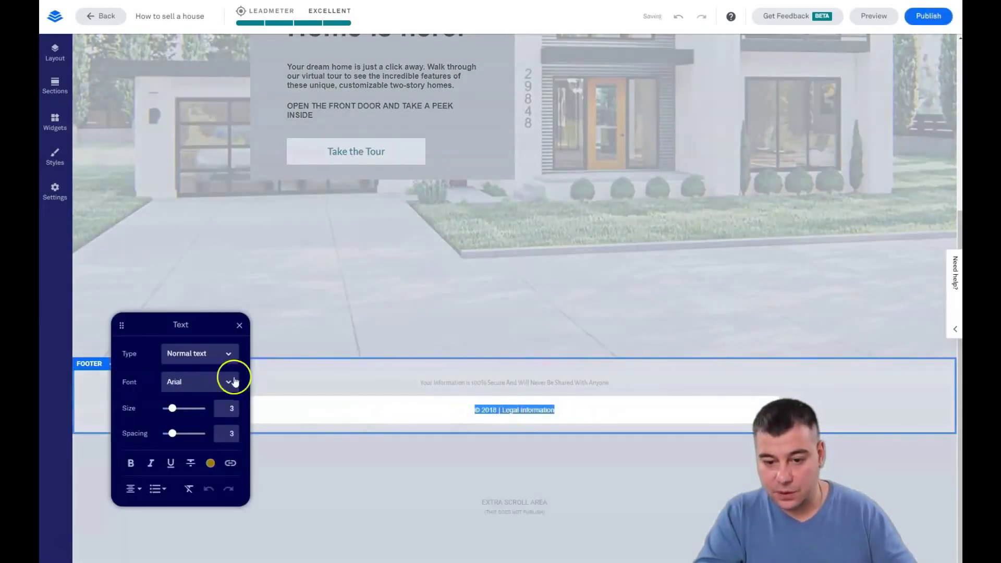
pyautogui.click(189, 512)
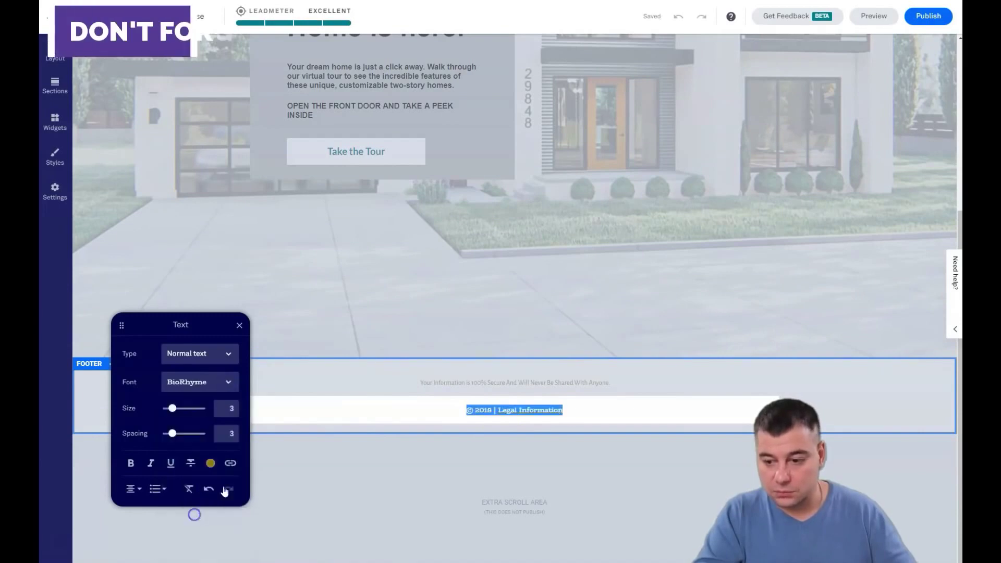
# Set the font of the "Home is here." headline in the grey content block to Archivo Narrow.
pyautogui.click(488, 457)
pyautogui.scroll(5, 501, 241)
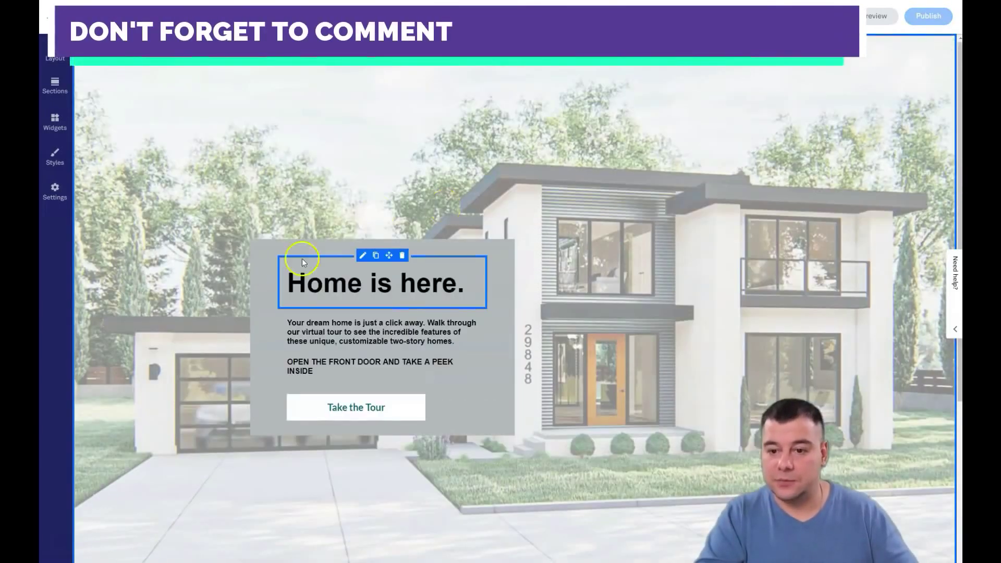
pyautogui.click(471, 288)
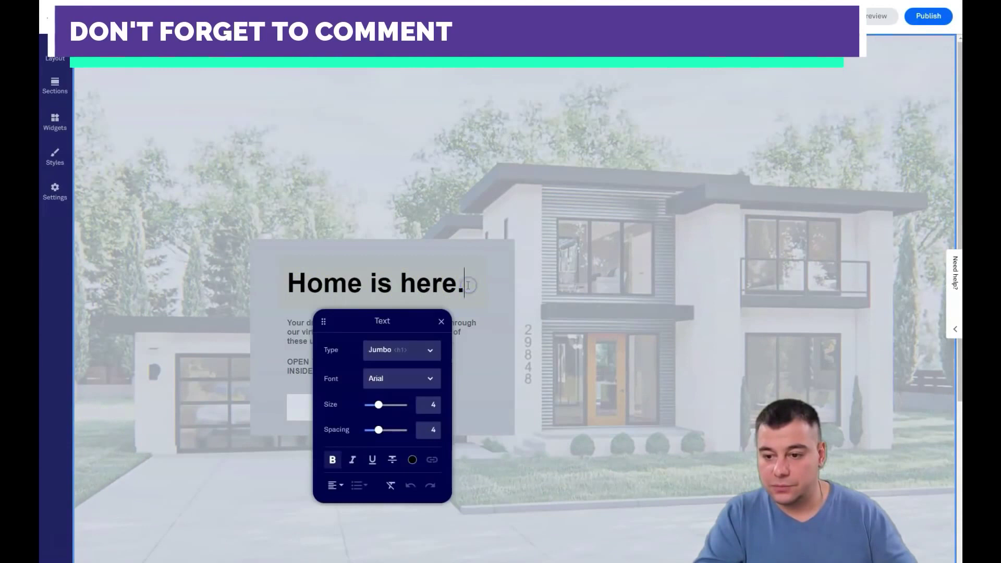
pyautogui.moveTo(469, 288); pyautogui.dragTo(282, 290)
pyautogui.click(428, 377)
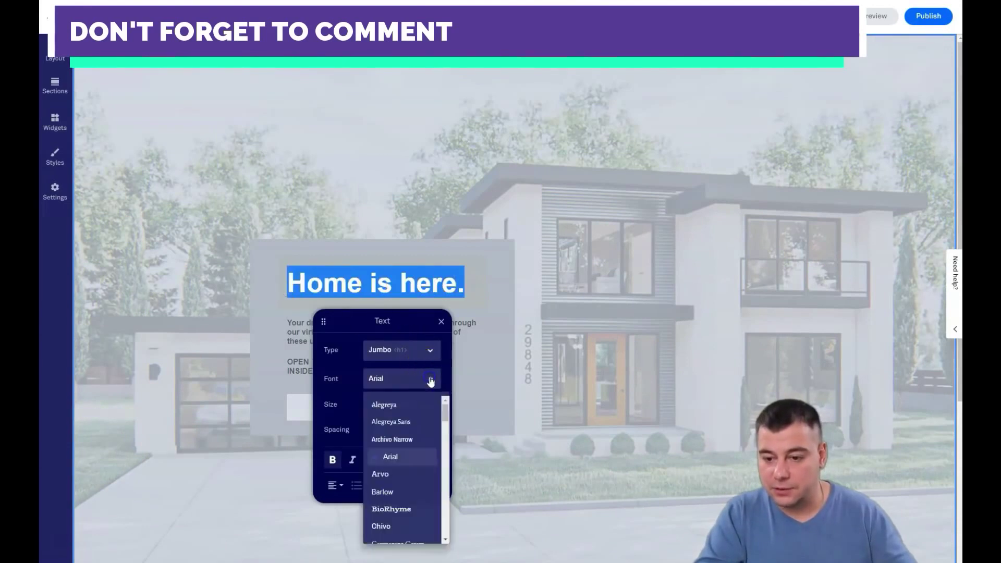
pyautogui.click(392, 439)
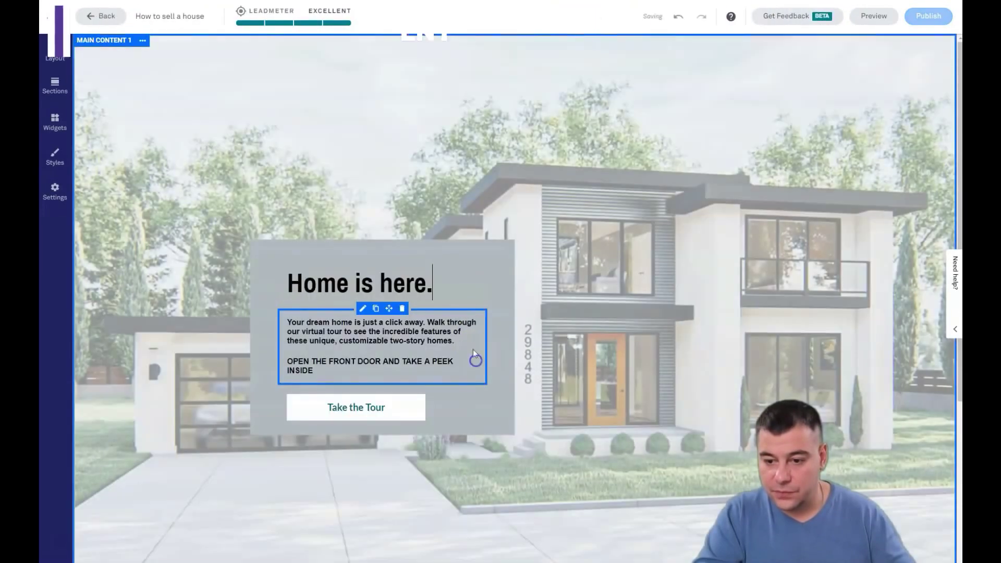
# Set the paragraph under the headline and the "Take the Tour" button text to Archivo Narrow as well.
pyautogui.click(474, 349)
pyautogui.click(461, 365)
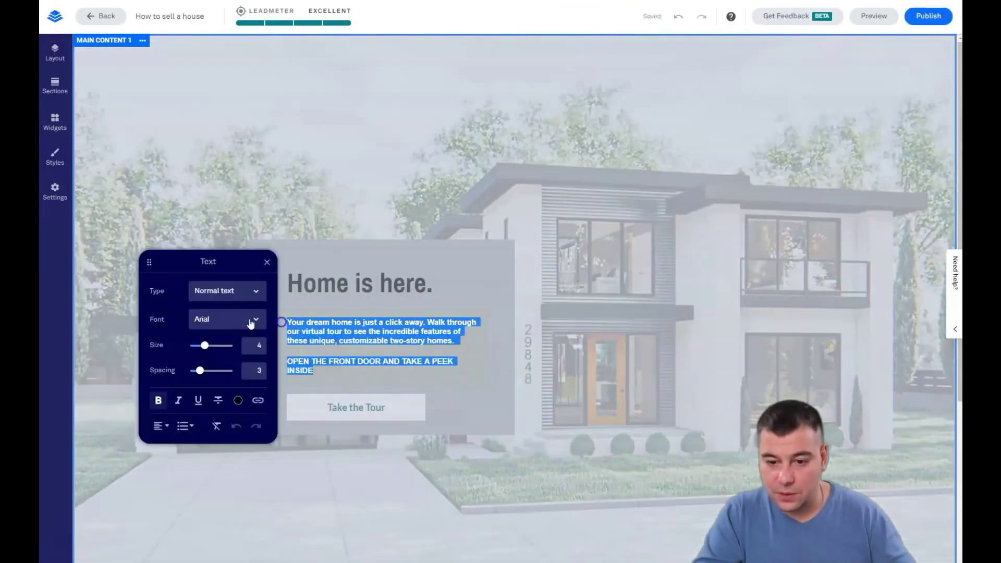
pyautogui.doubleClick(355, 401)
pyautogui.click(447, 463)
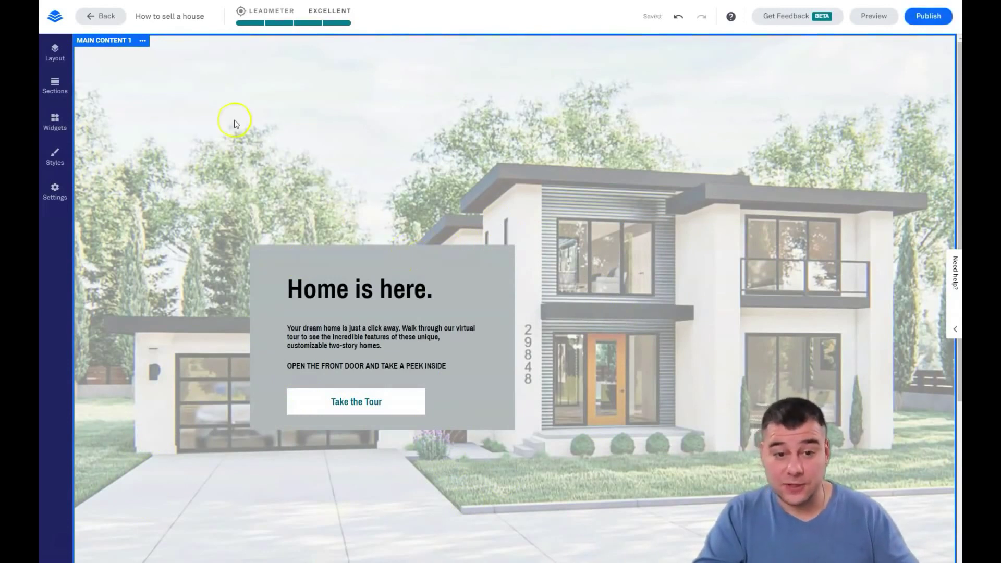
# Use the white two-story house photo as the social preview image in the page settings, and review the analytics and SEO options.
pyautogui.click(55, 189)
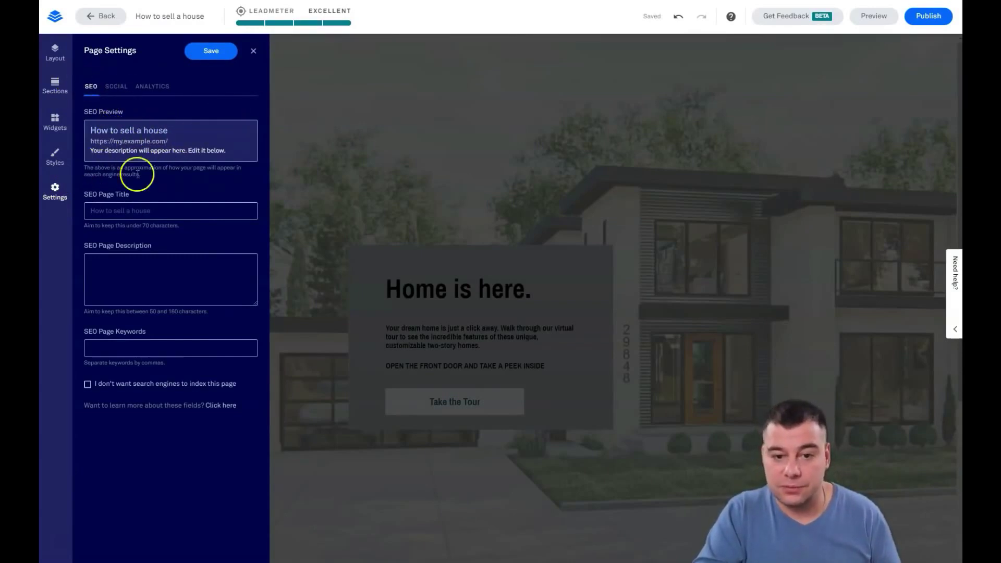
pyautogui.click(112, 259)
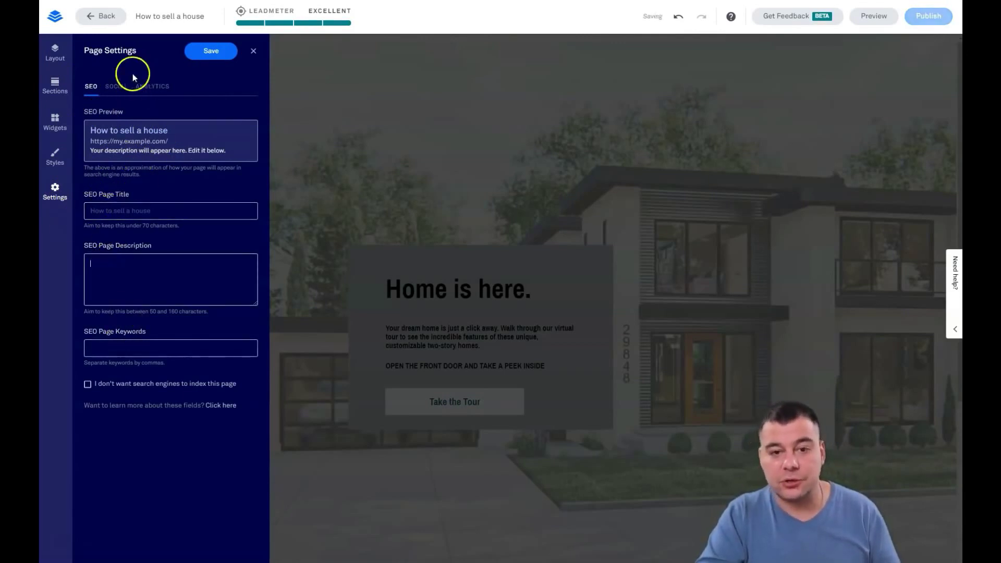
pyautogui.click(115, 88)
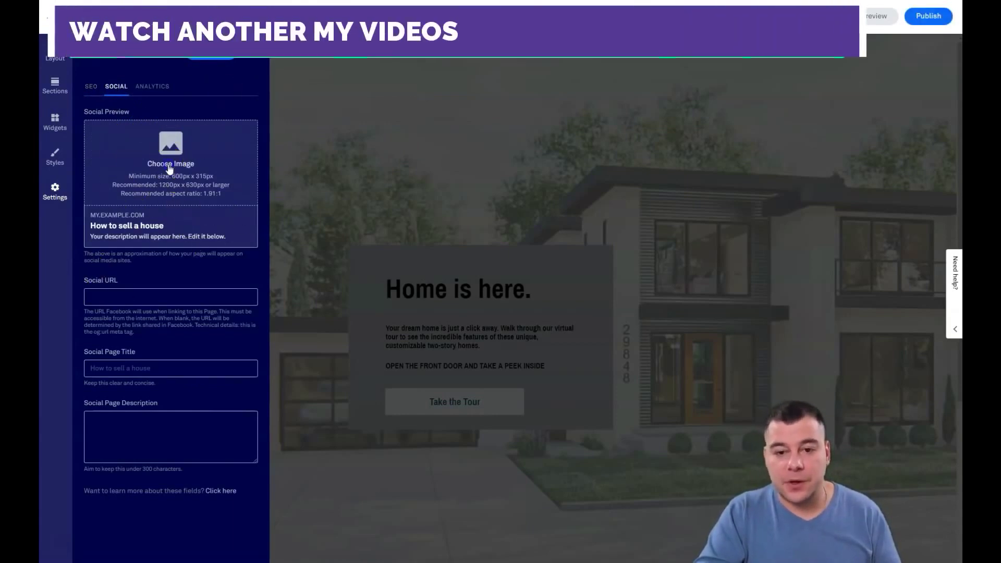
pyautogui.click(196, 149)
pyautogui.scroll(-5, 495, 303)
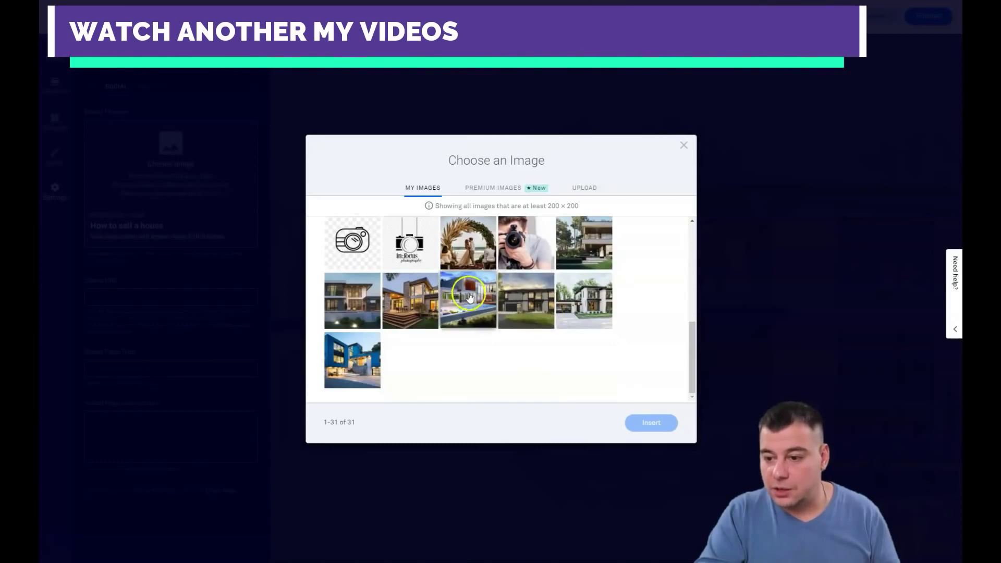
pyautogui.click(584, 300)
pyautogui.click(646, 424)
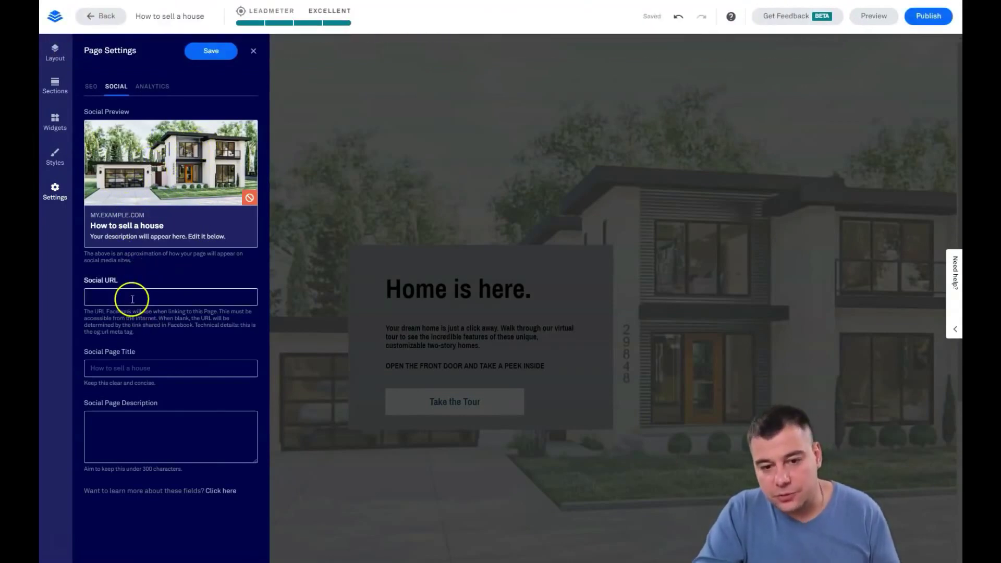
pyautogui.click(146, 87)
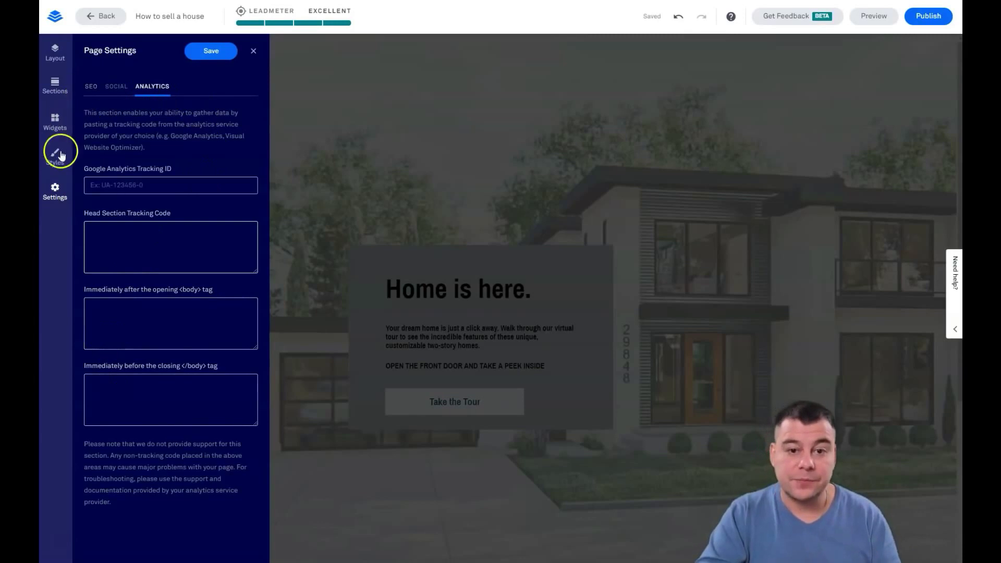
pyautogui.click(91, 86)
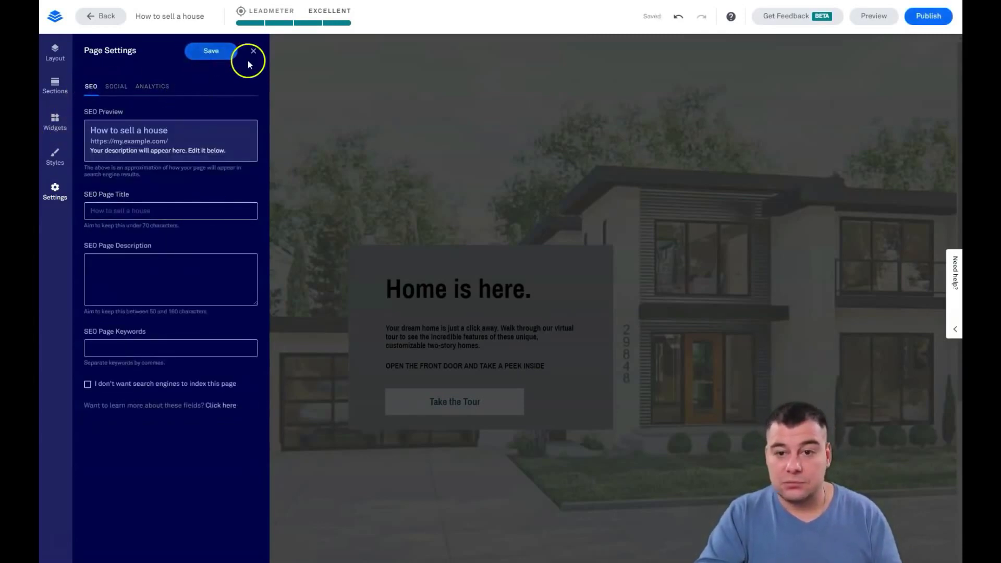
# Try an Icon widget beside the grey content block, delete it again and close the widget list.
pyautogui.click(55, 121)
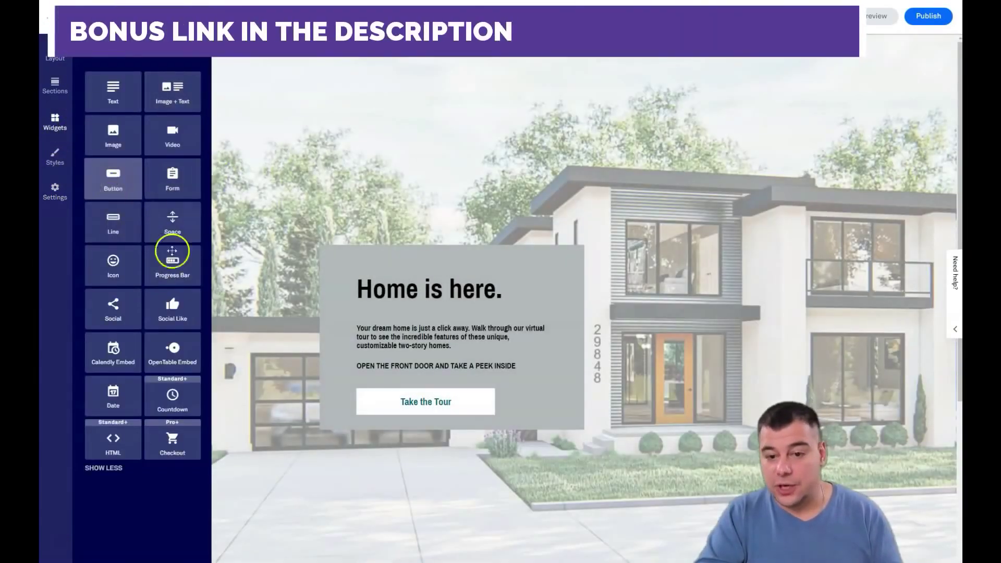
pyautogui.moveTo(115, 274); pyautogui.dragTo(752, 233)
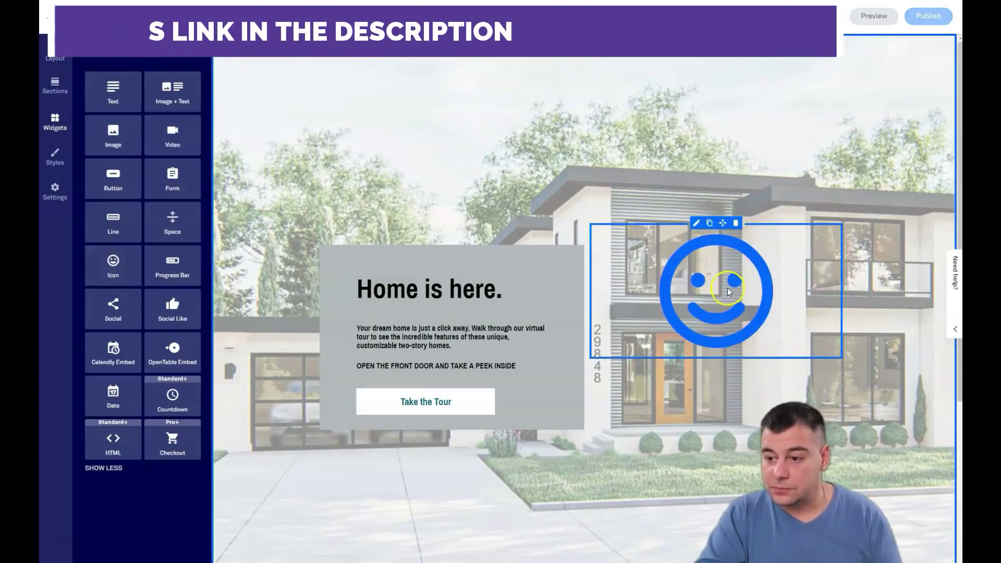
pyautogui.click(735, 224)
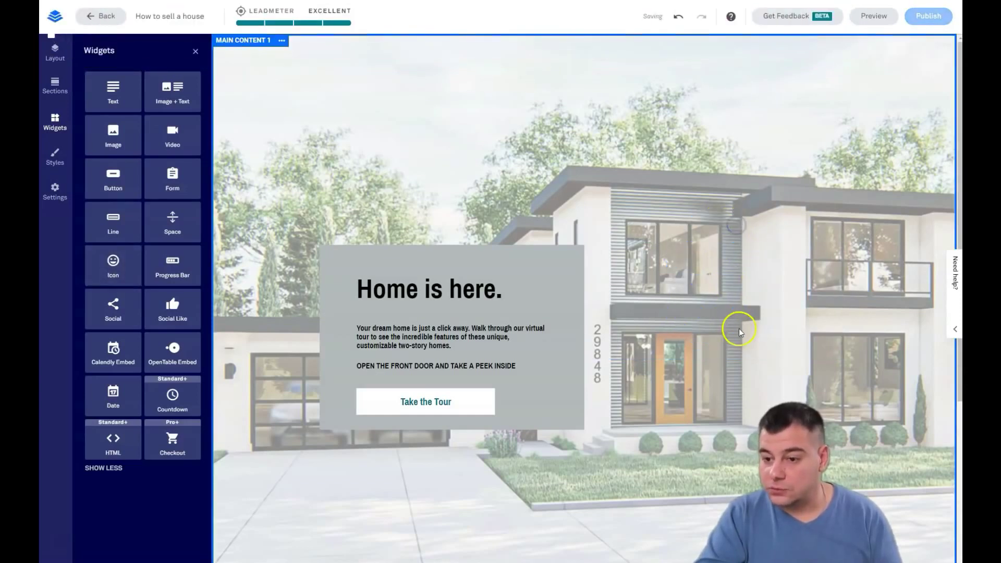
pyautogui.click(196, 53)
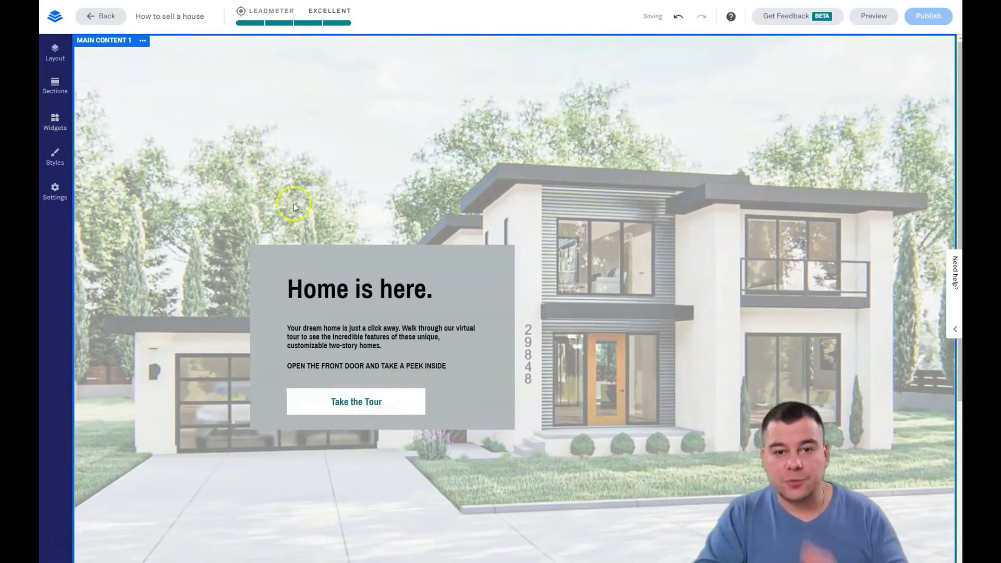